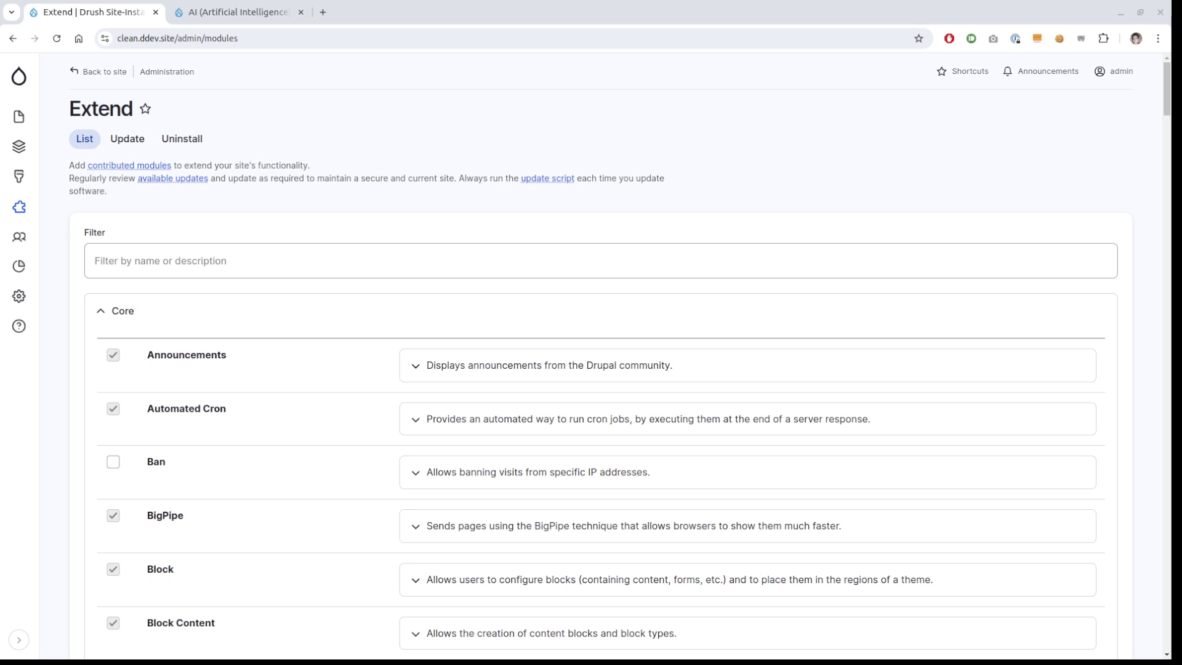
Step: Scroll through the drupal.org AI project page description, then back to the top
click(225, 8)
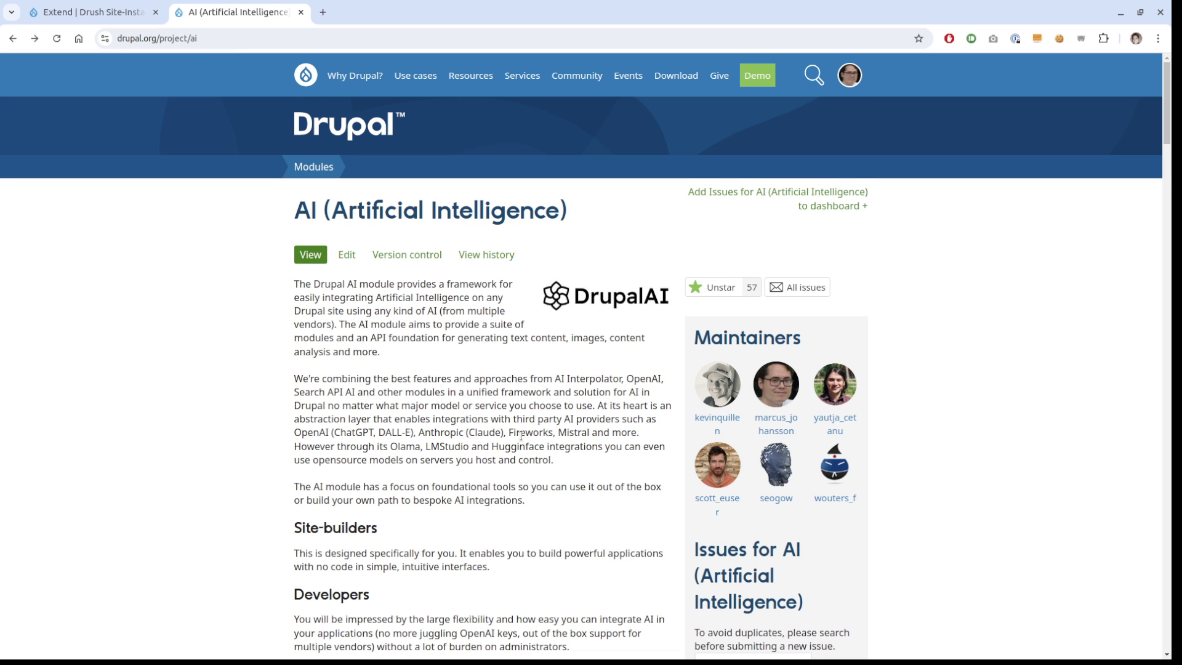
scroll(505, 446, down, 1)
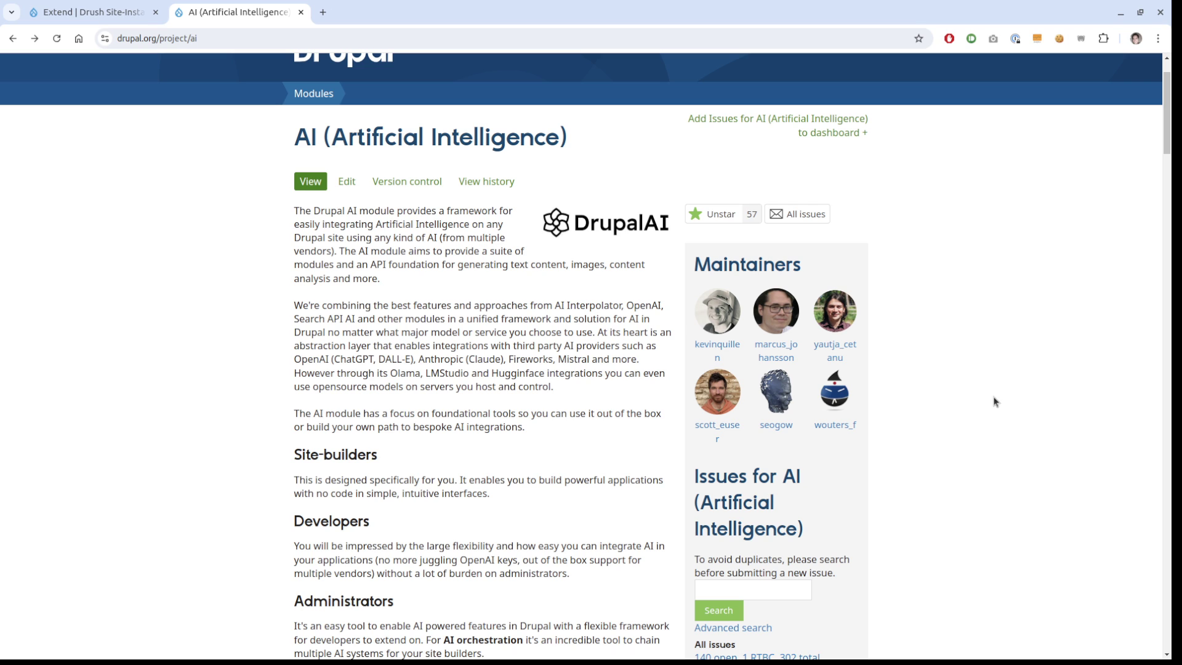
scroll(993, 402, up, 2)
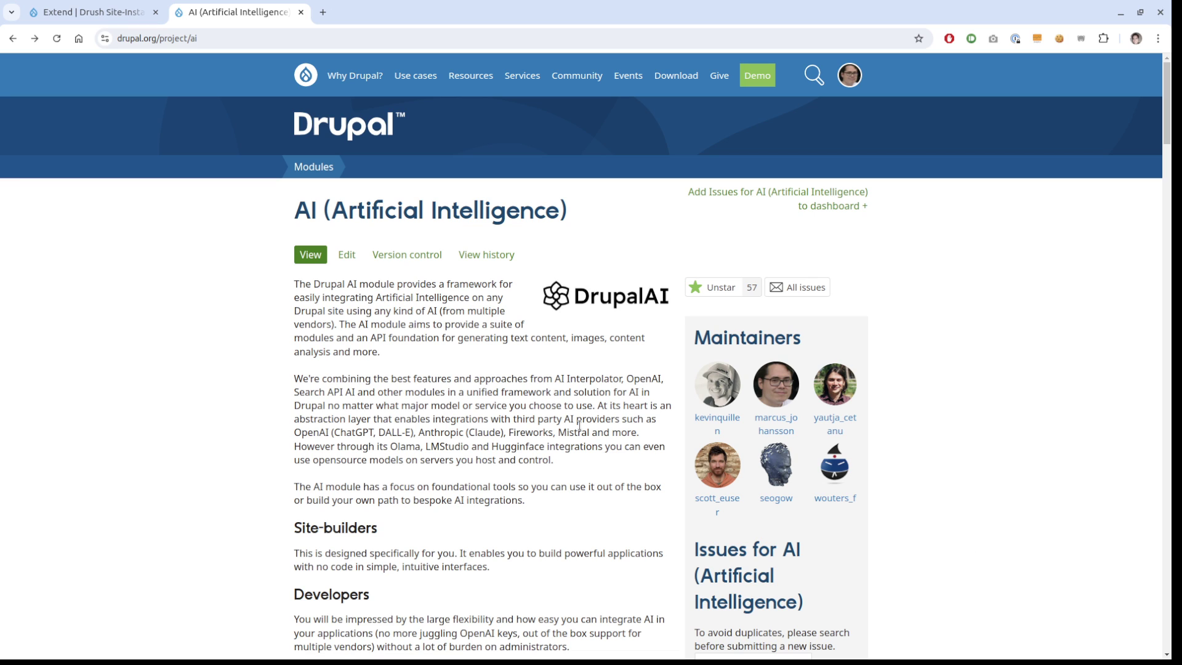
Step: Filter the Extend module list by 'ai'
click(92, 12)
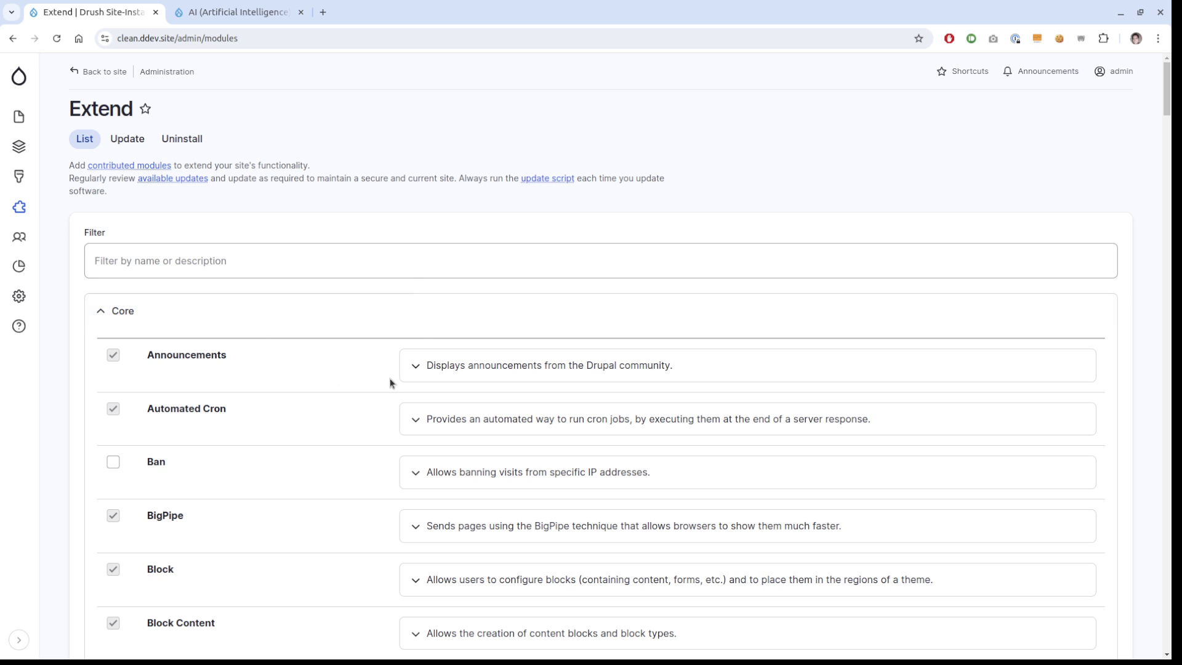
click(411, 269)
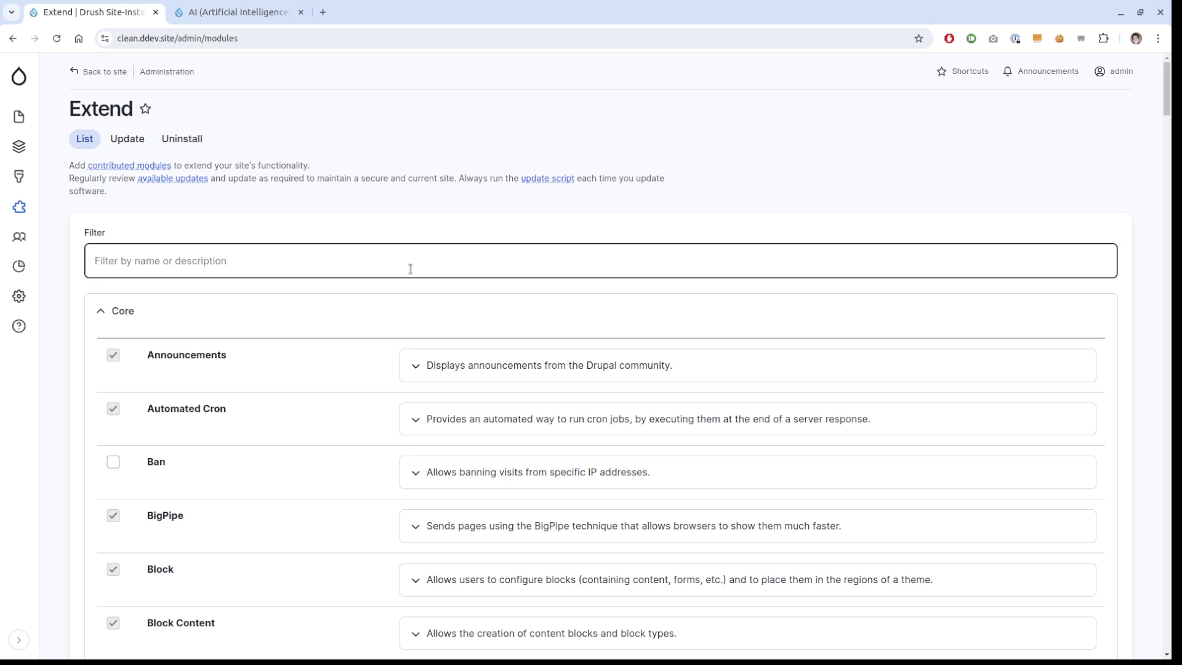
click(410, 269)
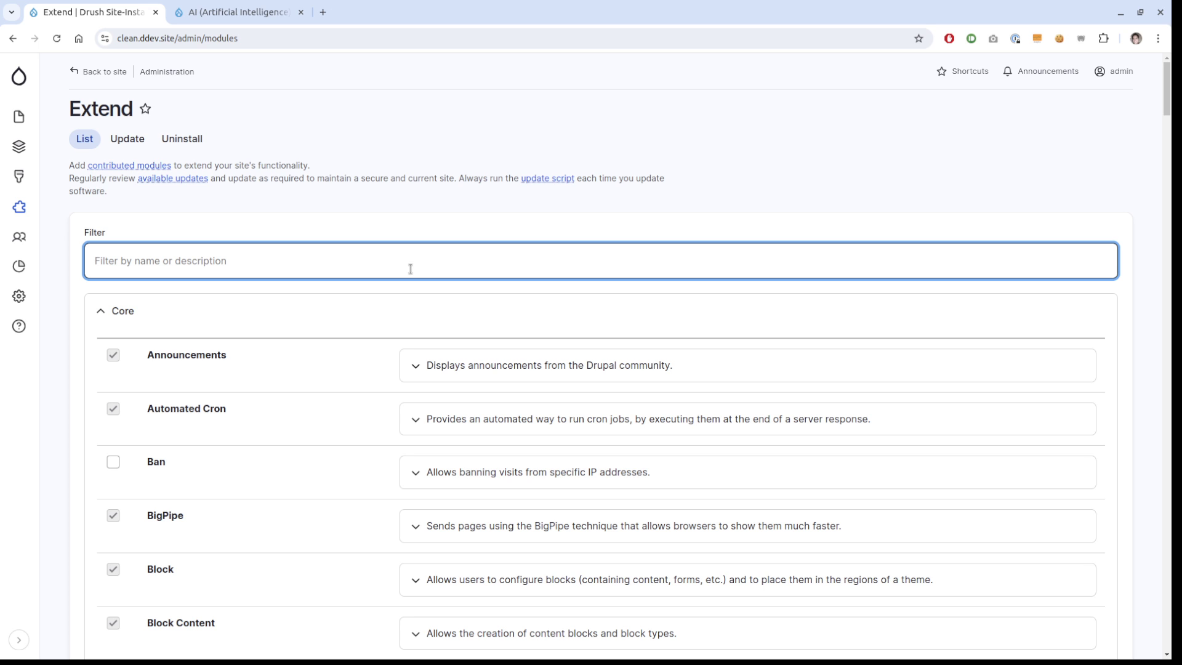
text(ai)
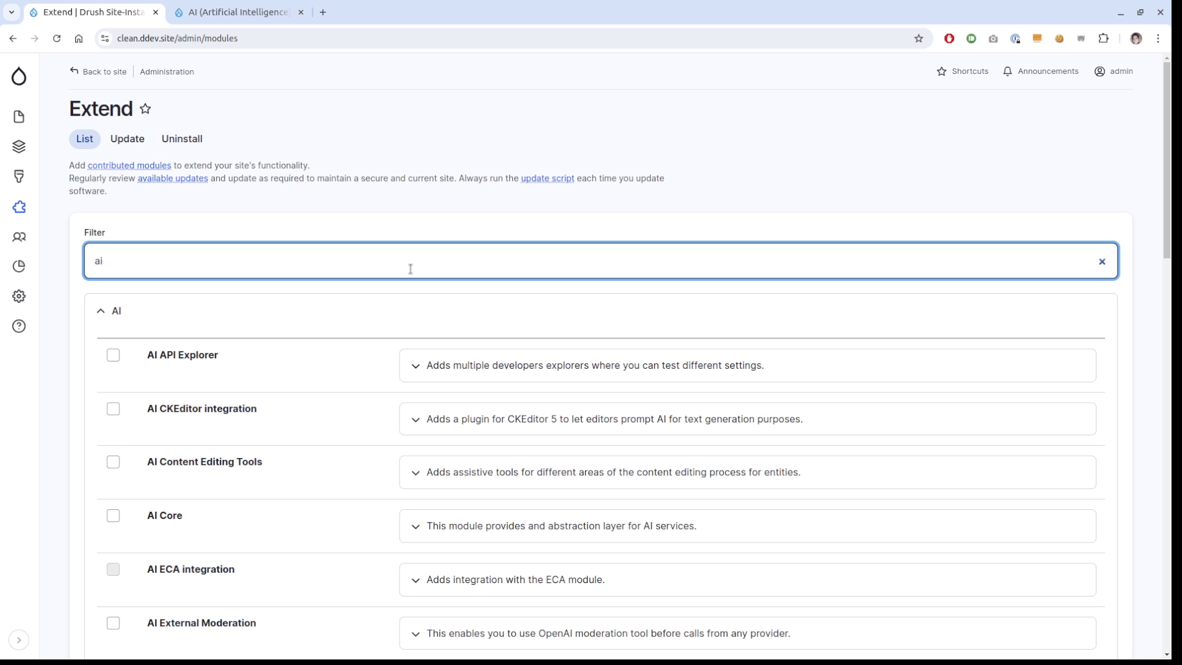
scroll(410, 268, down, 2)
scroll(340, 346, down, 3)
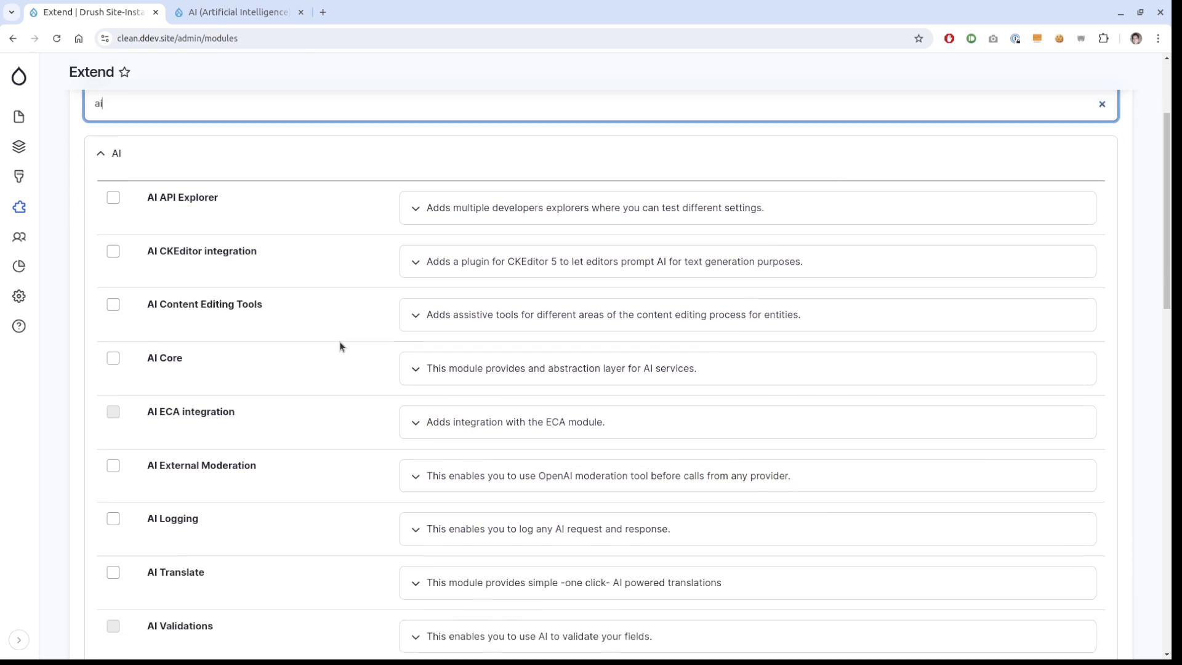
scroll(339, 346, down, 1)
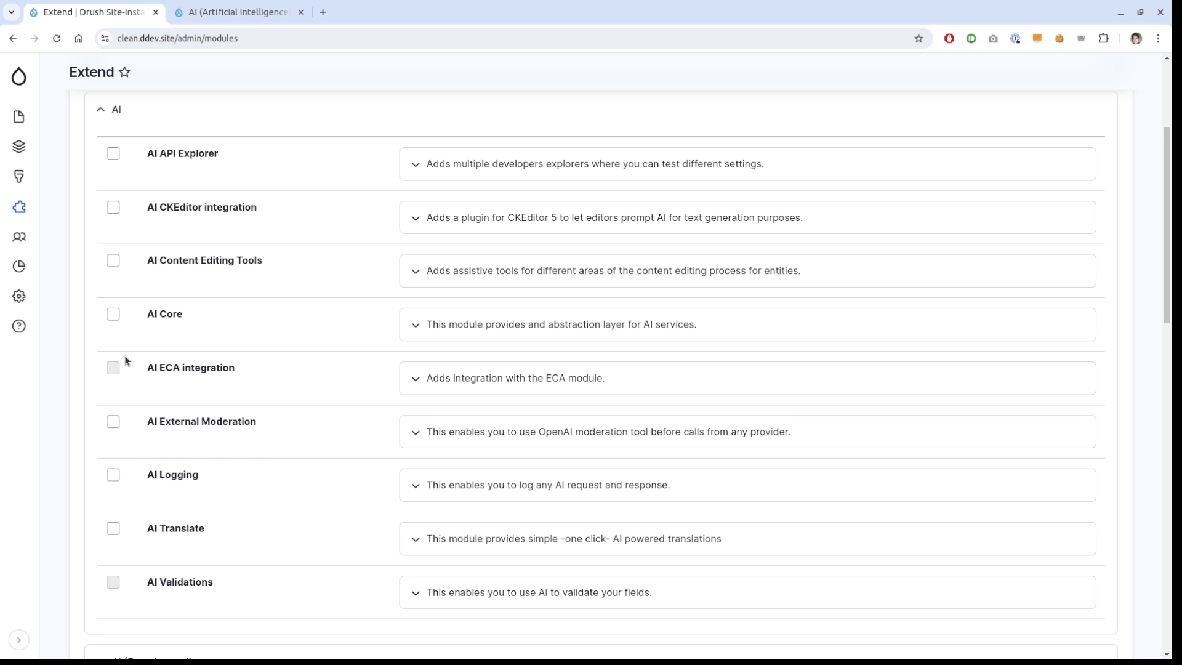
scroll(124, 361, up, 3)
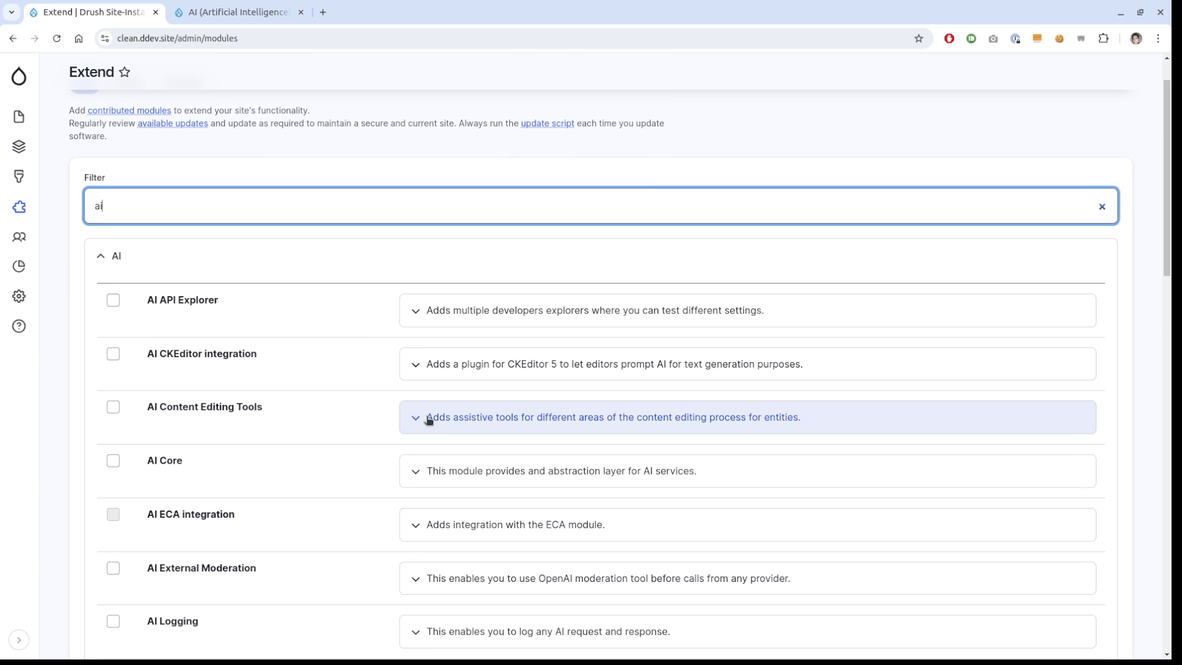
scroll(318, 386, down, 2)
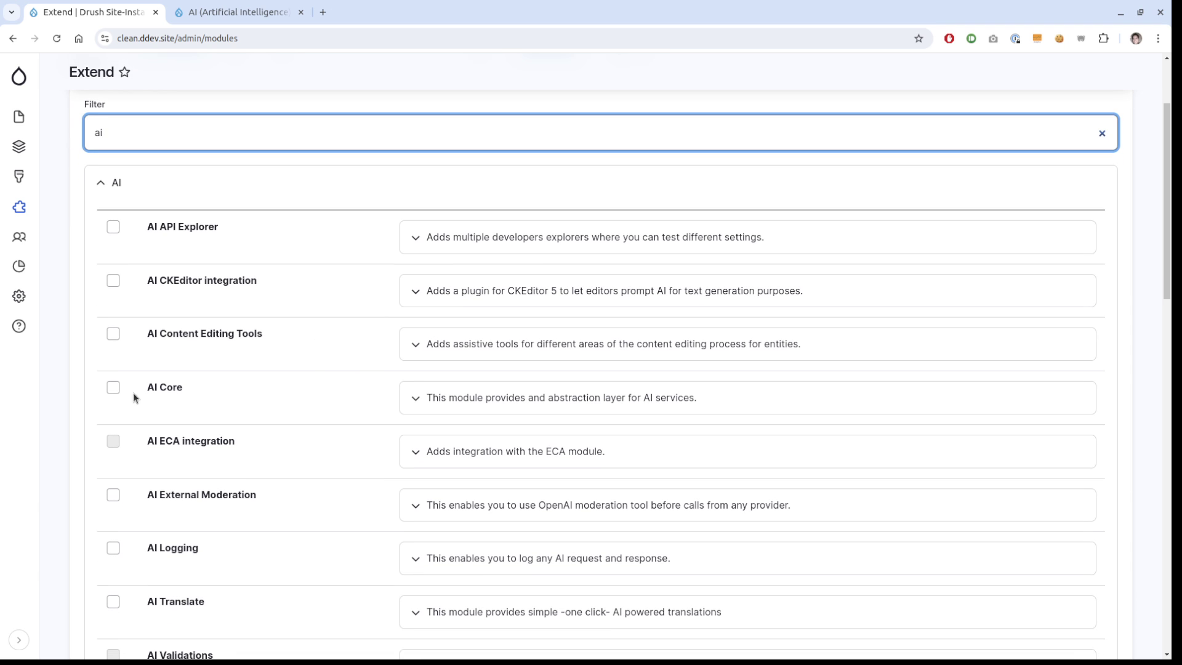
Step: Tick AI Core, AI CKEditor integration and OpenAI Provider, and install them
click(113, 387)
scroll(129, 475, down, 3)
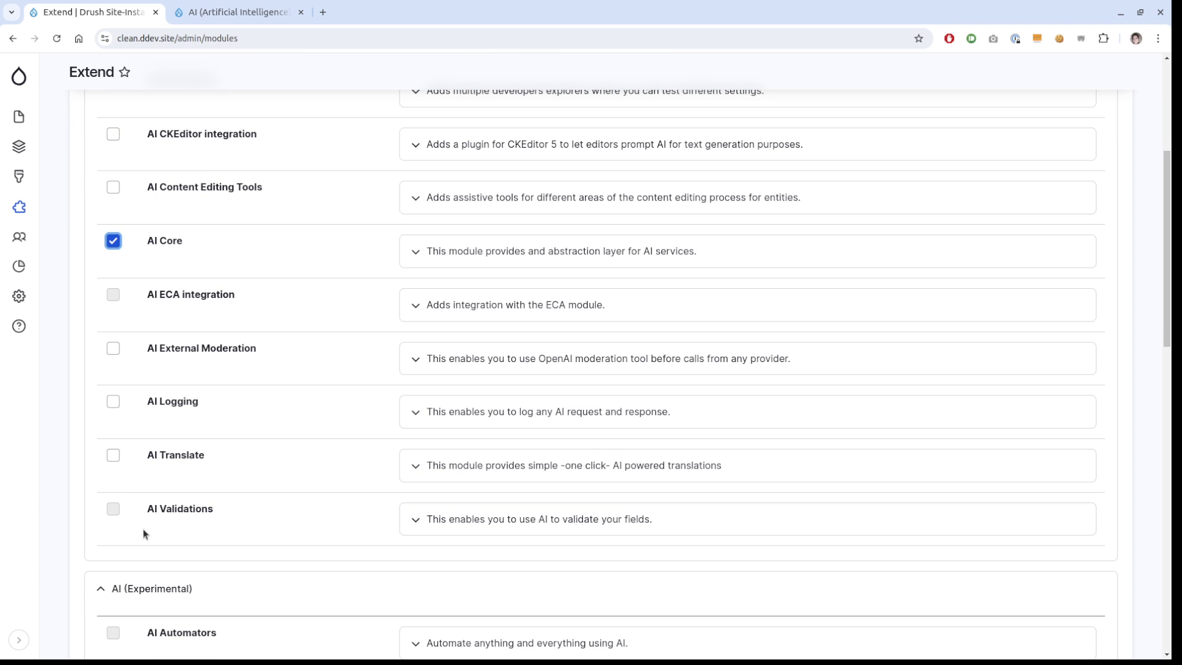
scroll(185, 517, up, 2)
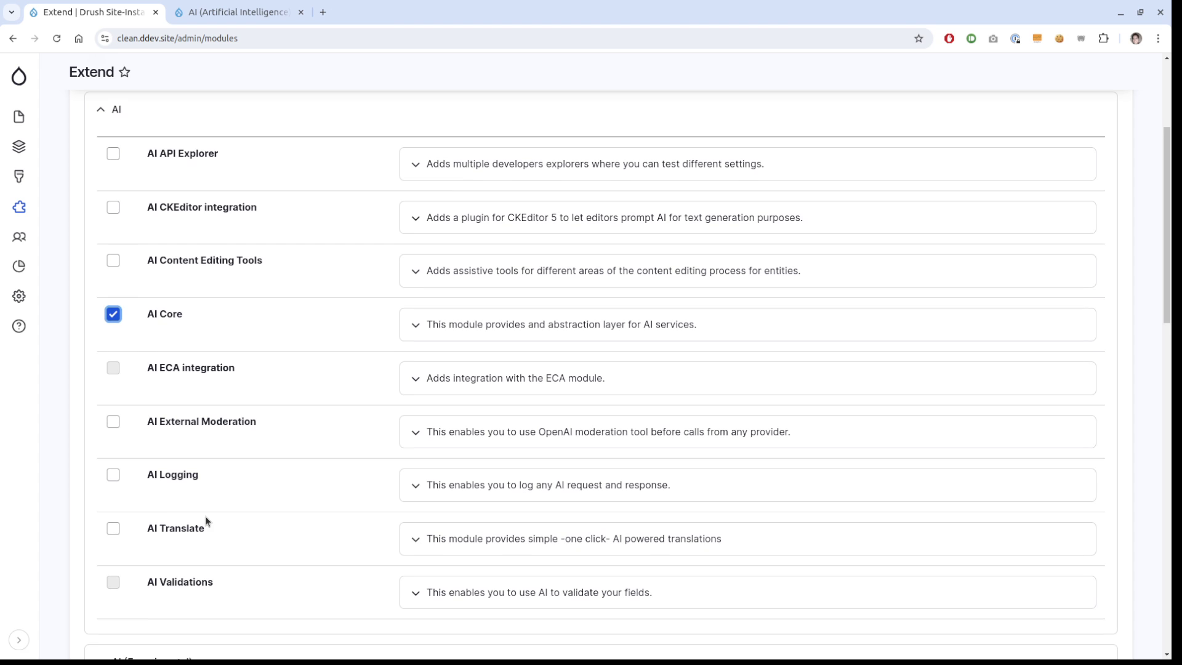
click(113, 208)
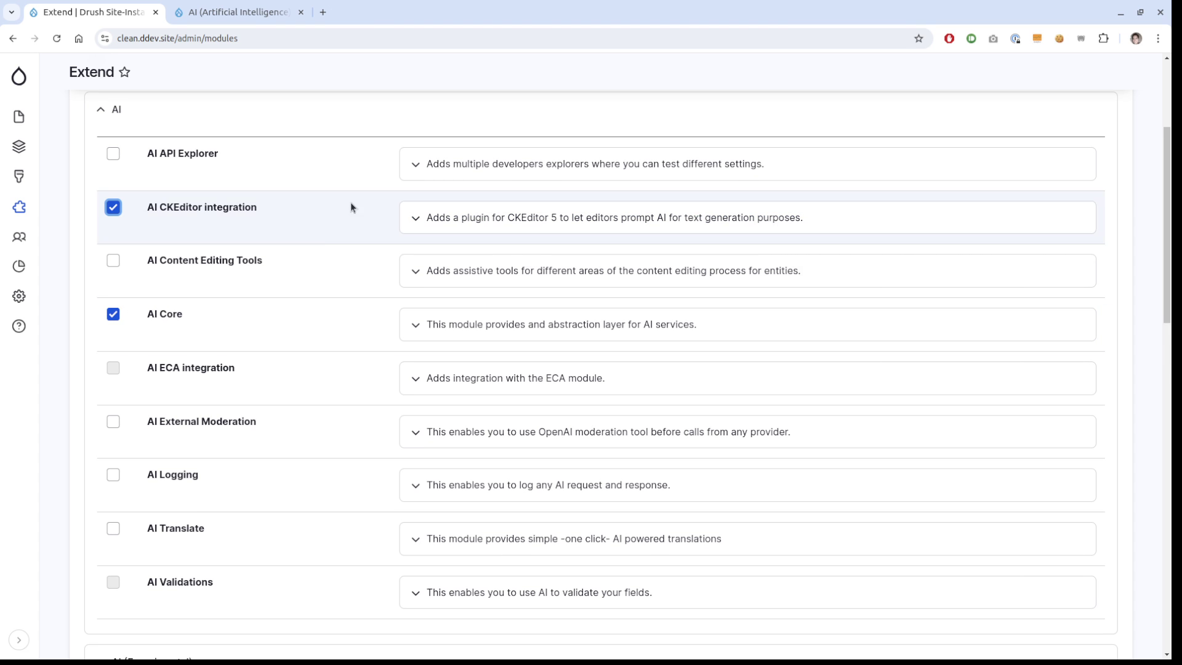
scroll(299, 408, down, 3)
scroll(229, 533, down, 4)
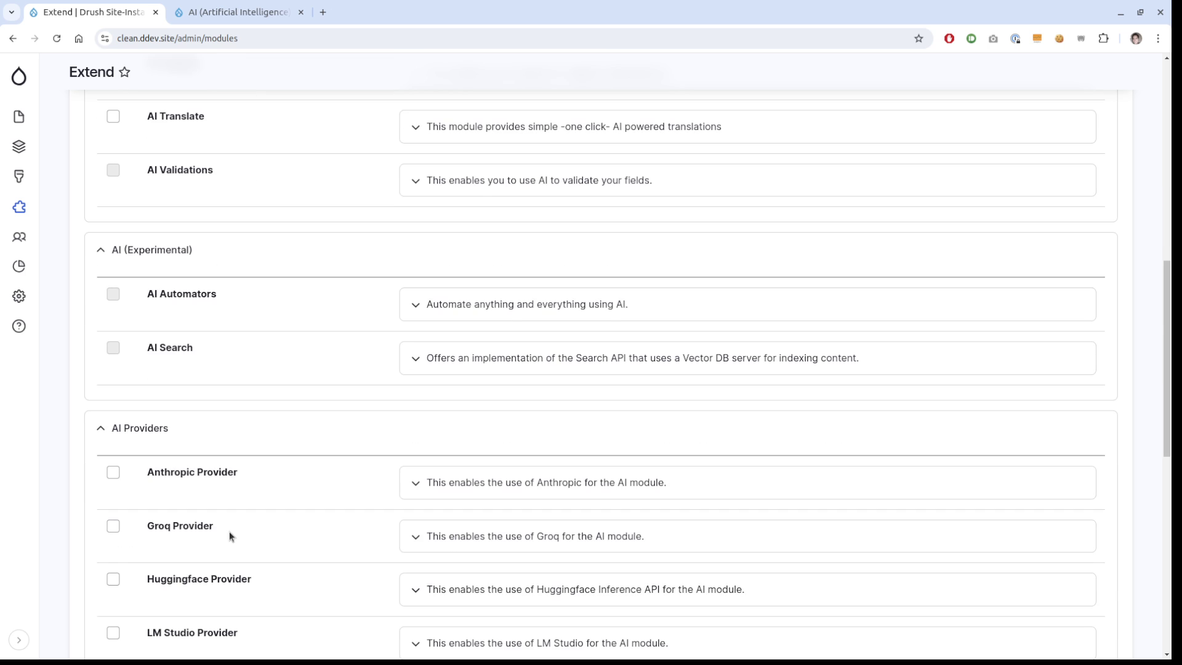
scroll(228, 531, down, 4)
click(113, 582)
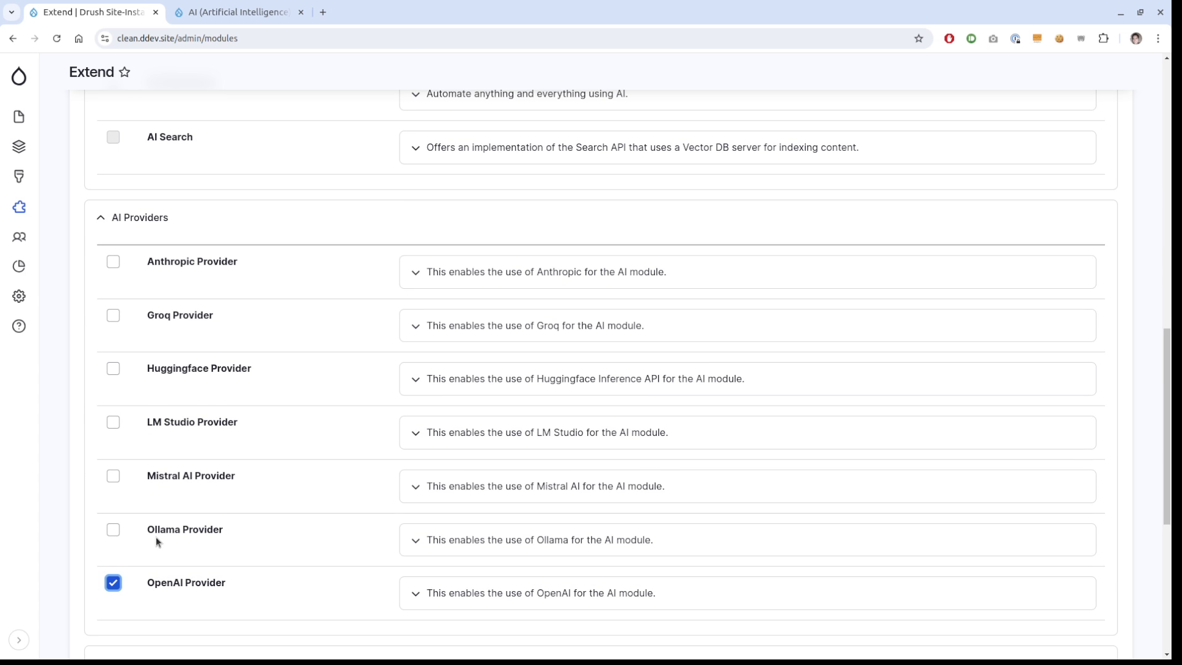
scroll(156, 536, down, 6)
click(124, 588)
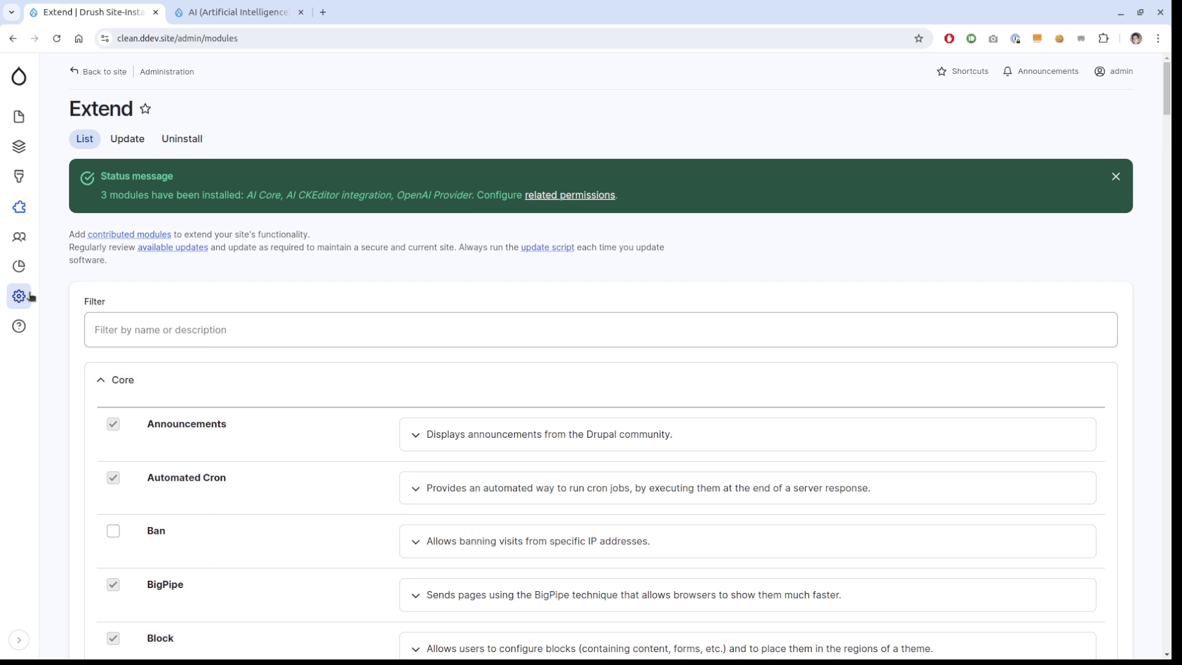
Step: Set OpenAI Authentication to use the 'OpenAI Key' API key and save the configuration
mouse_move(31, 298)
mouse_move(163, 357)
mouse_move(289, 170)
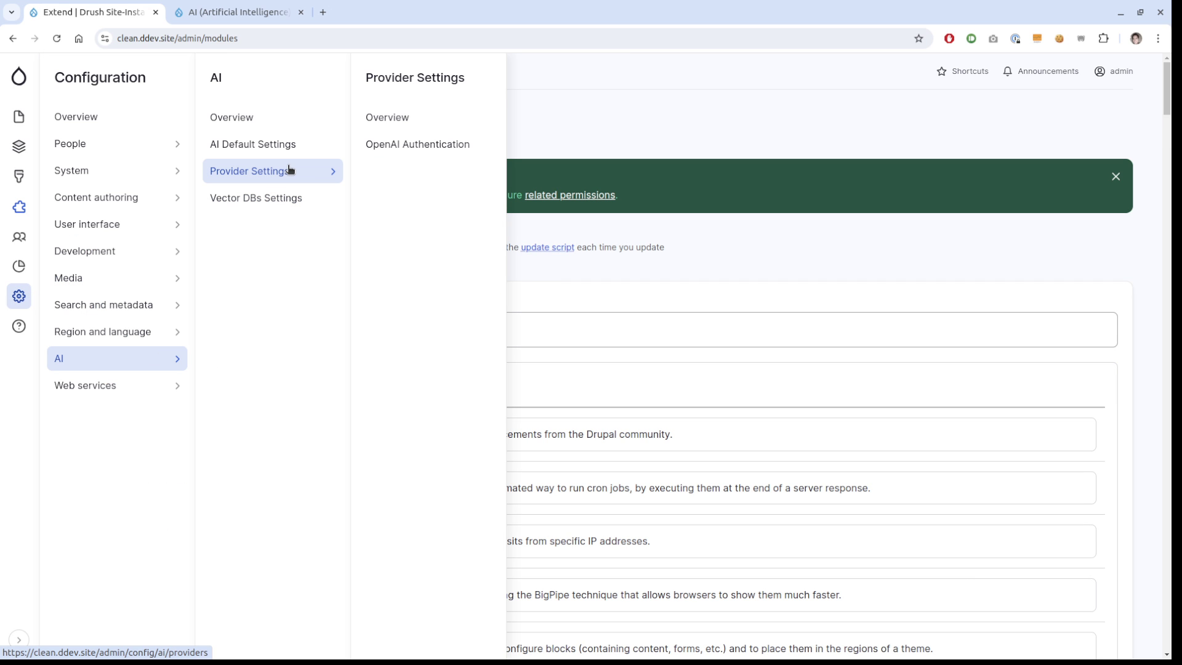
click(417, 144)
click(136, 175)
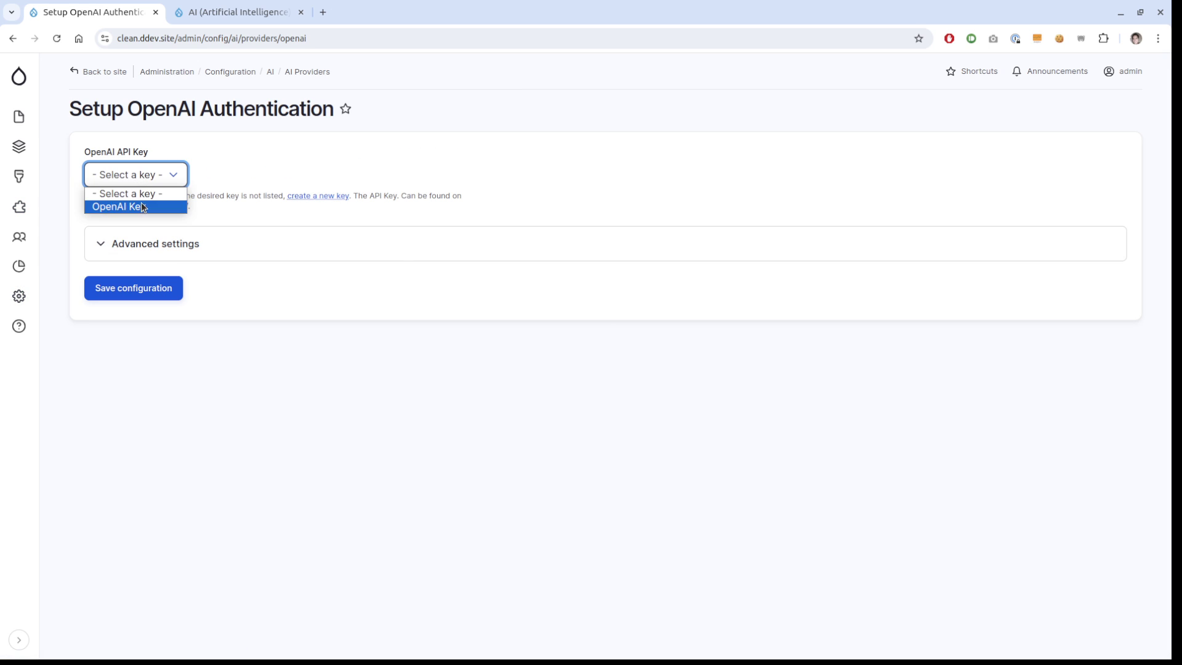
click(141, 207)
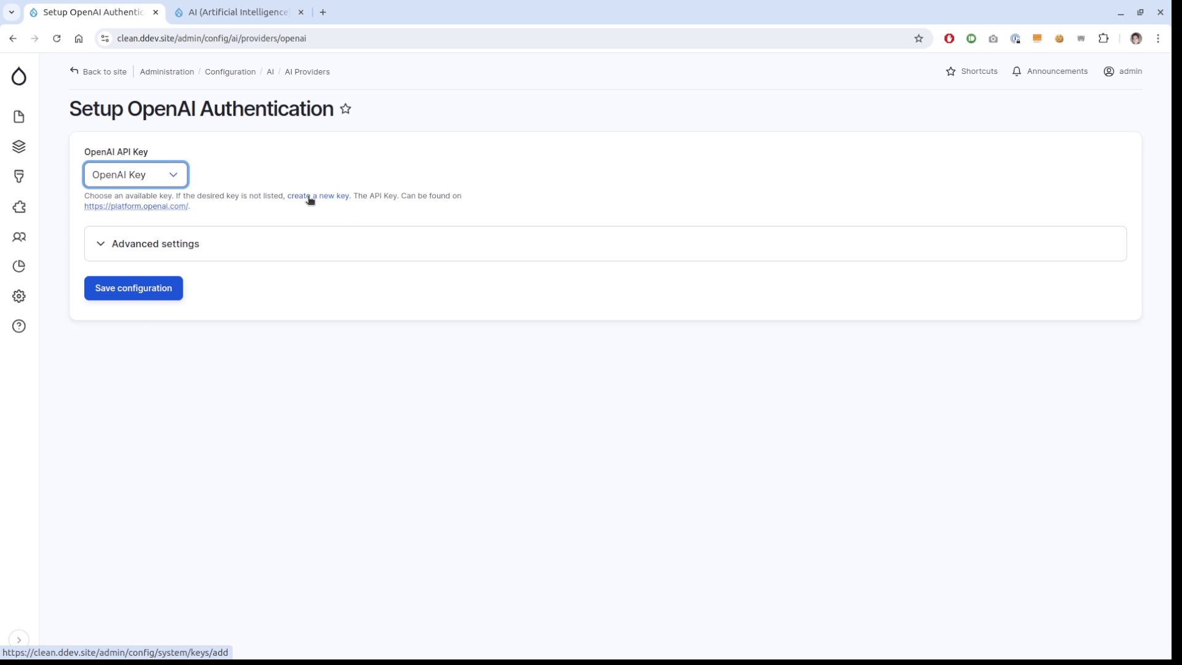
click(133, 288)
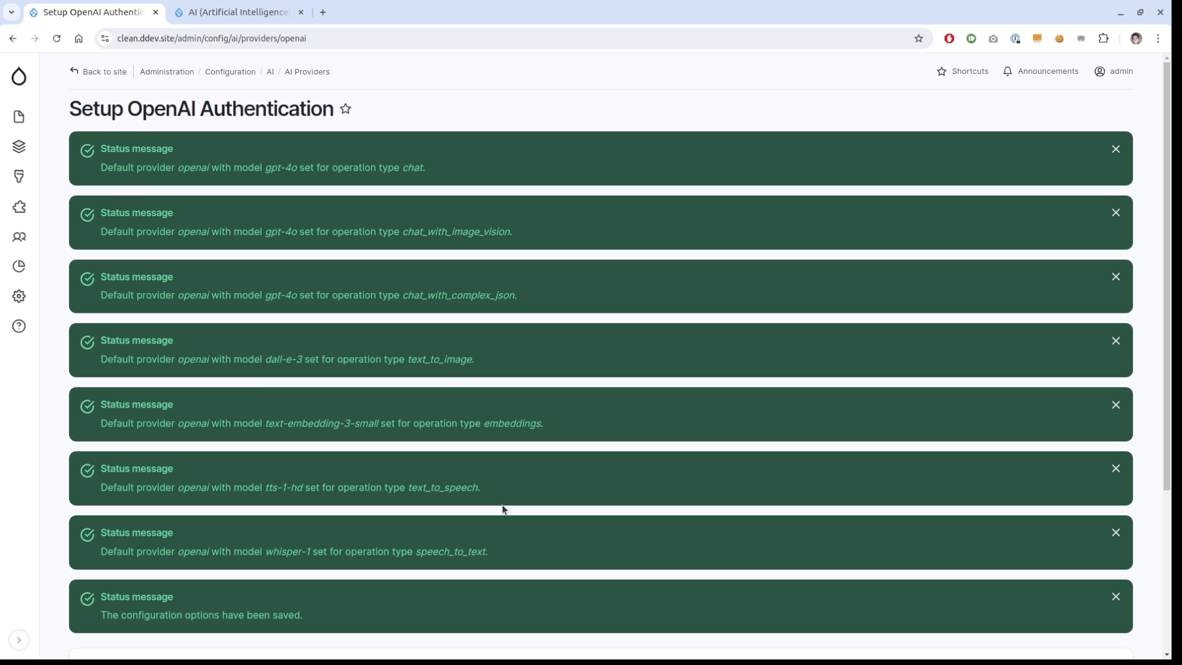
Step: Open the AI default settings page under Configuration > AI
click(19, 298)
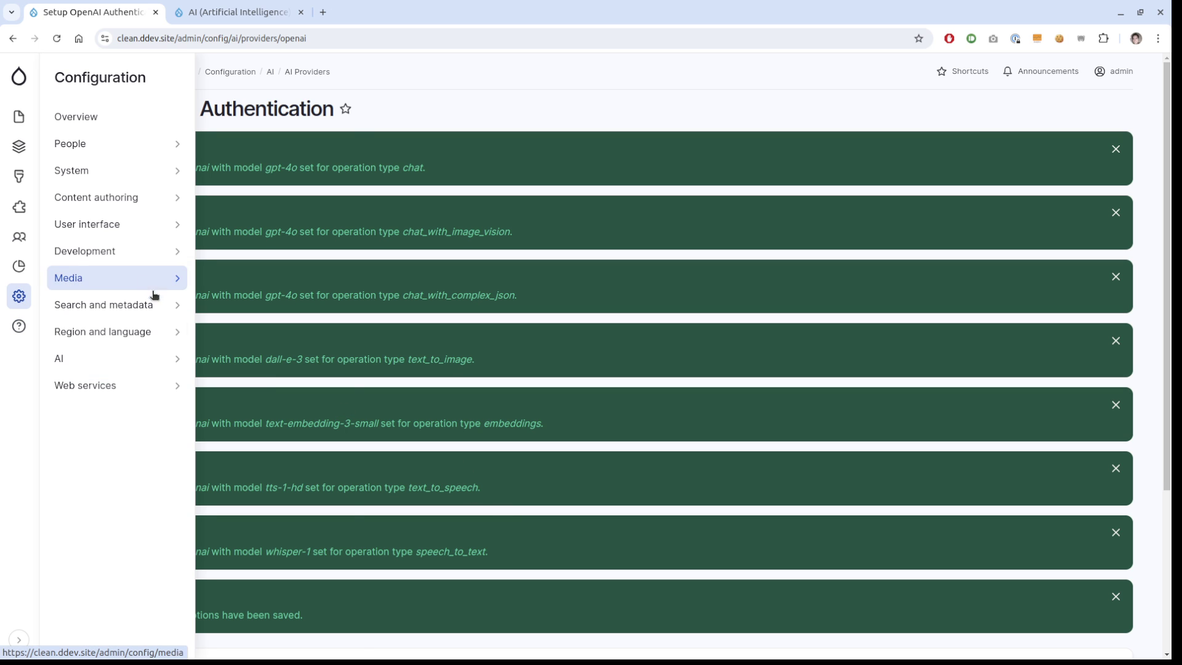
click(137, 363)
click(321, 146)
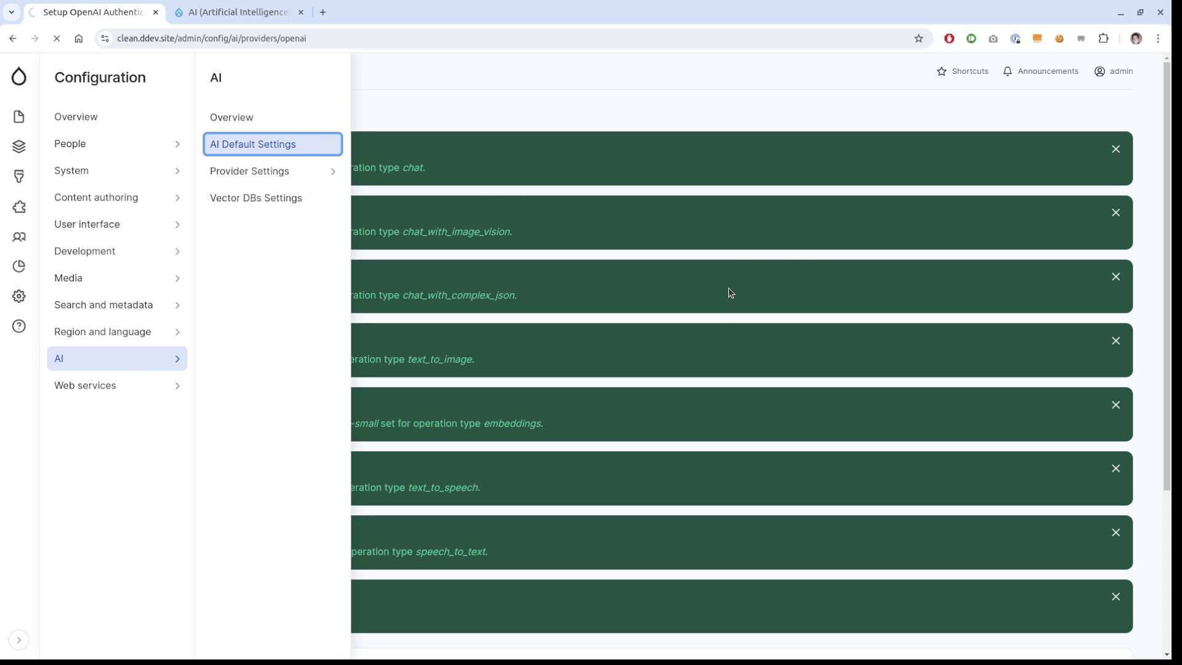
scroll(623, 346, down, 10)
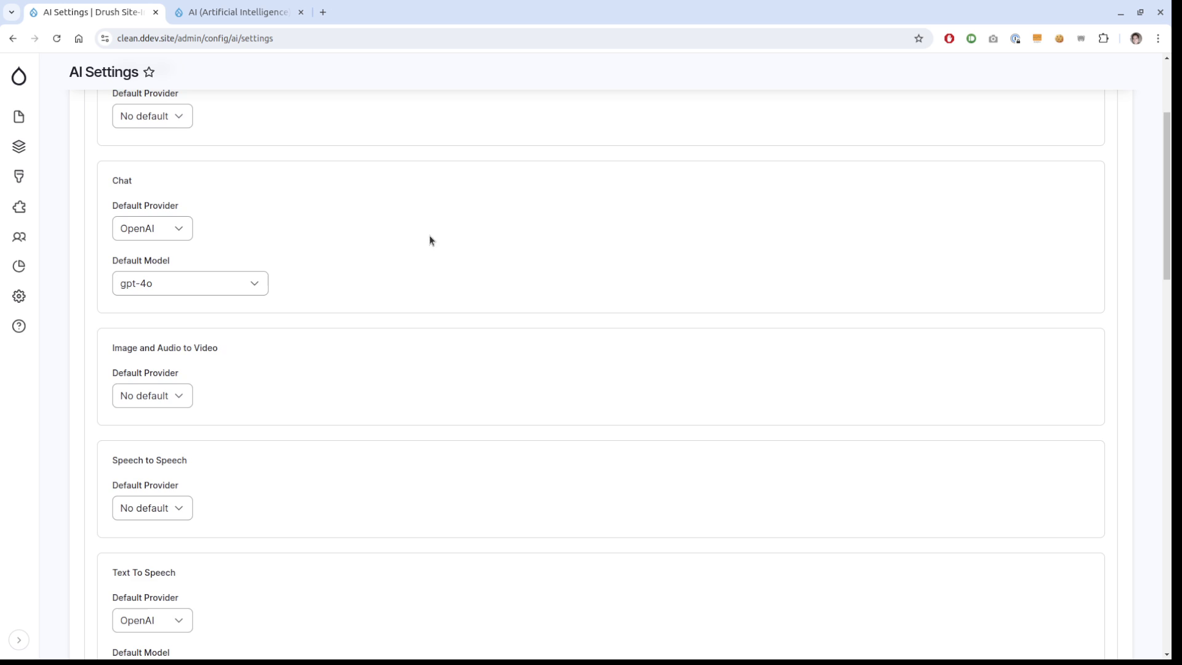
scroll(498, 260, down, 10)
scroll(499, 259, up, 3)
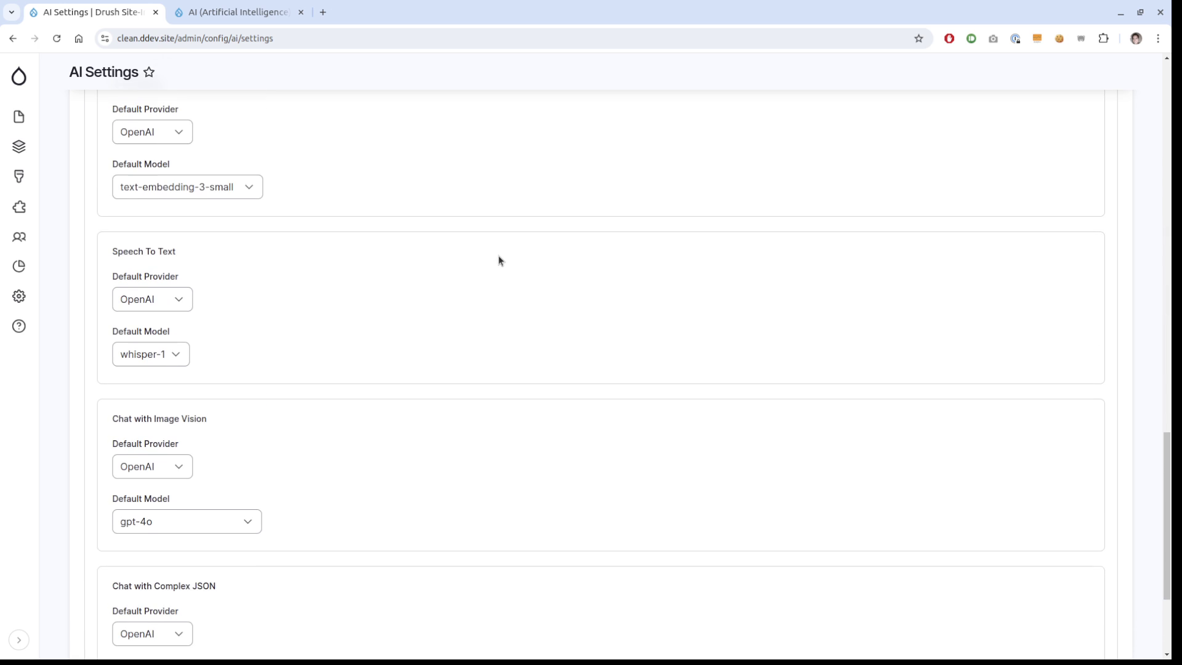
scroll(324, 448, down, 1)
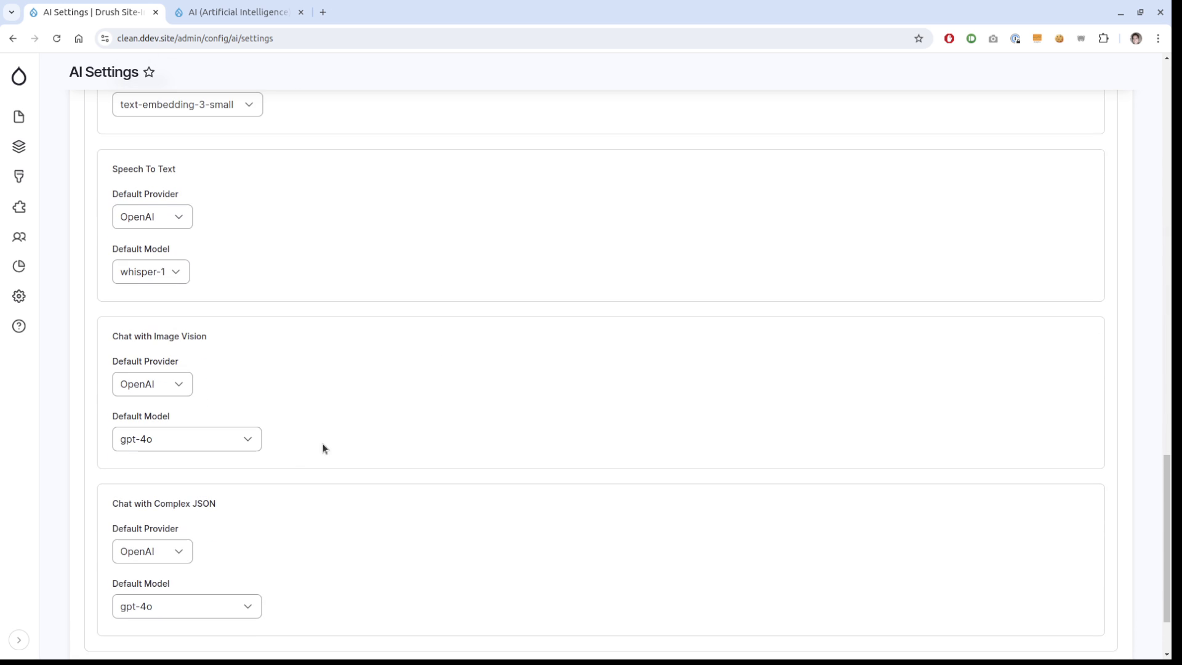
Step: Keep gpt-4o as the default model for Chat with Complex JSON and Image Vision
click(251, 612)
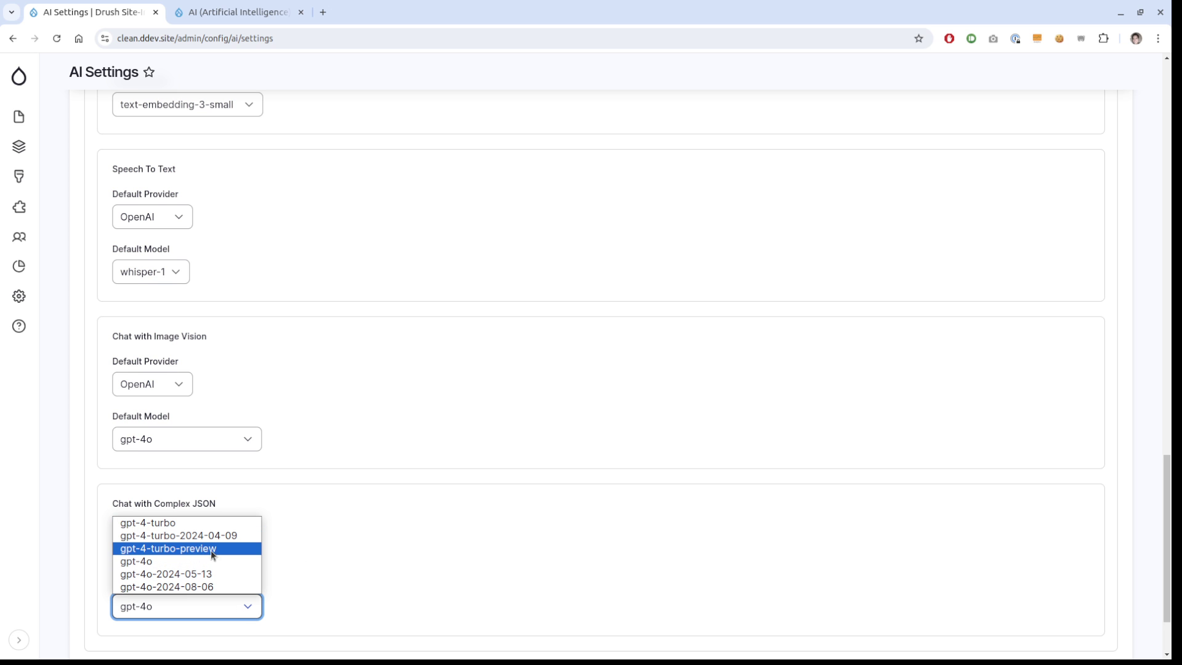
click(448, 546)
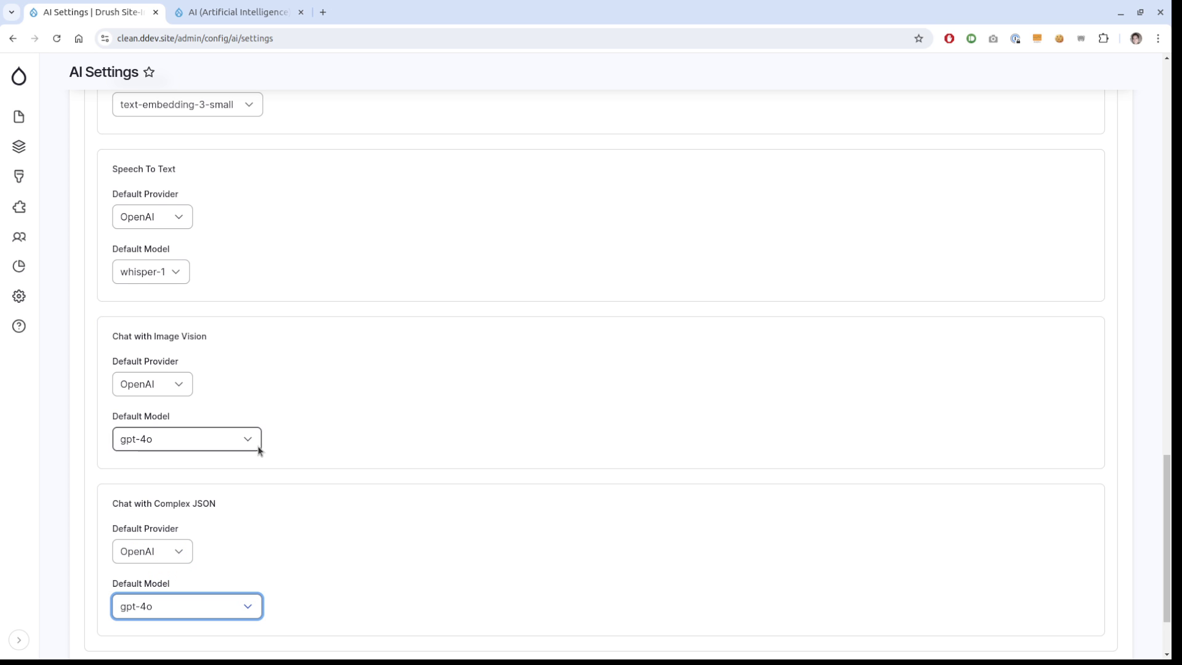
scroll(431, 434, up, 2)
scroll(415, 525, down, 1)
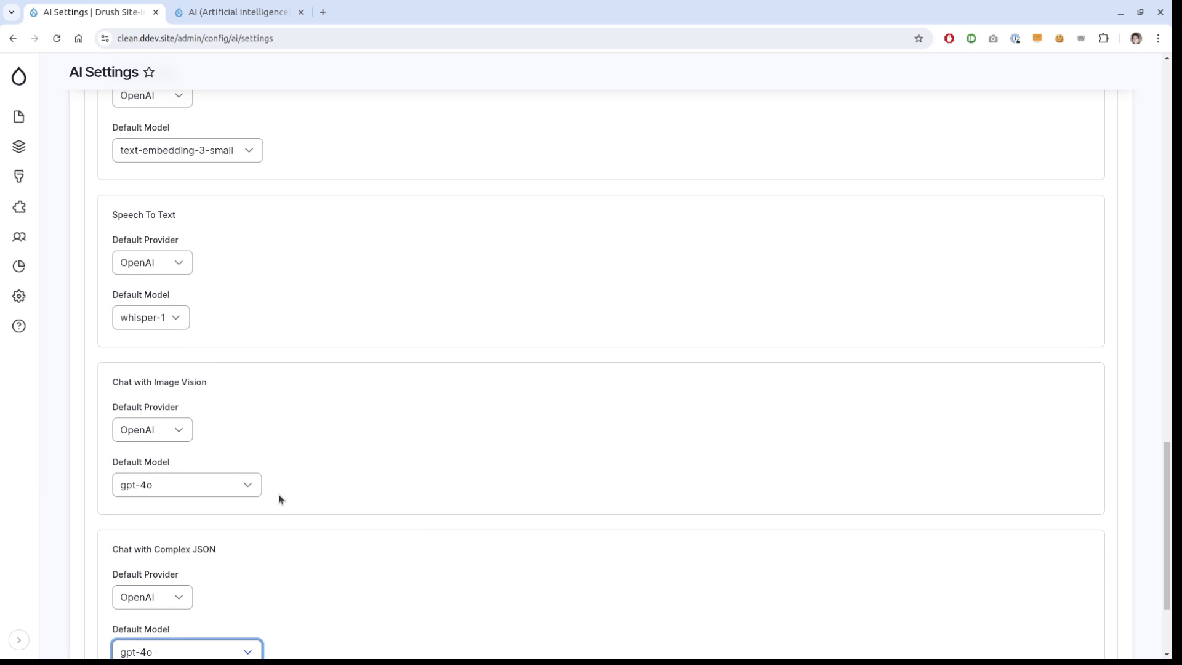
click(244, 485)
click(342, 457)
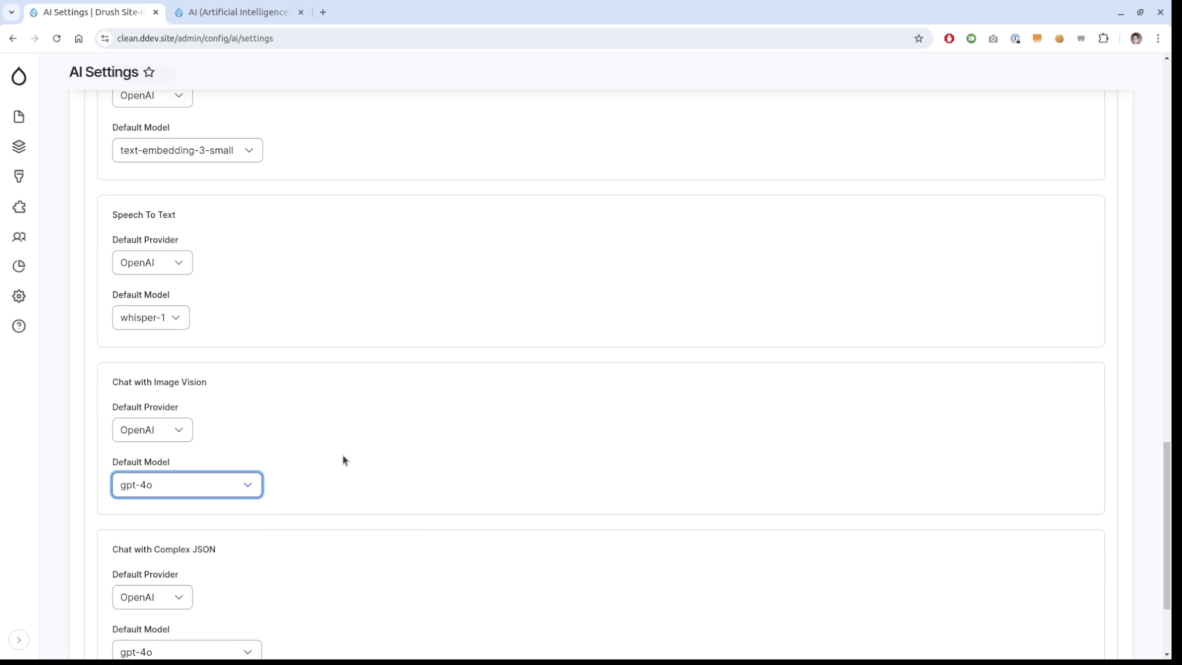
scroll(327, 501, up, 2)
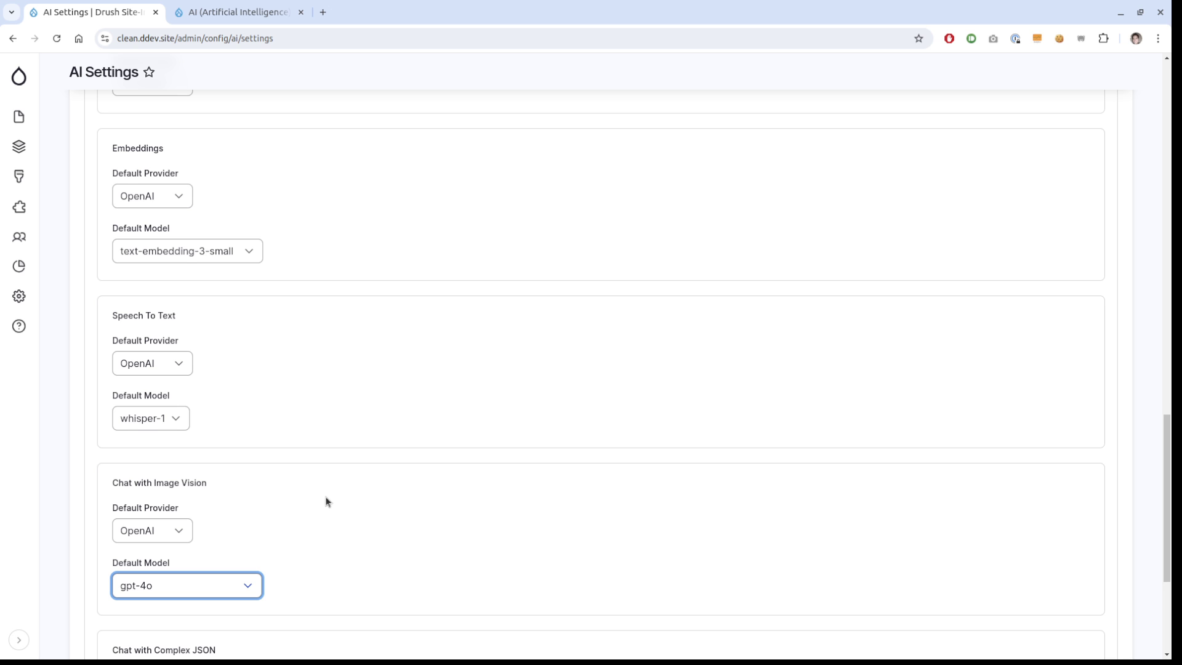
scroll(326, 501, up, 10)
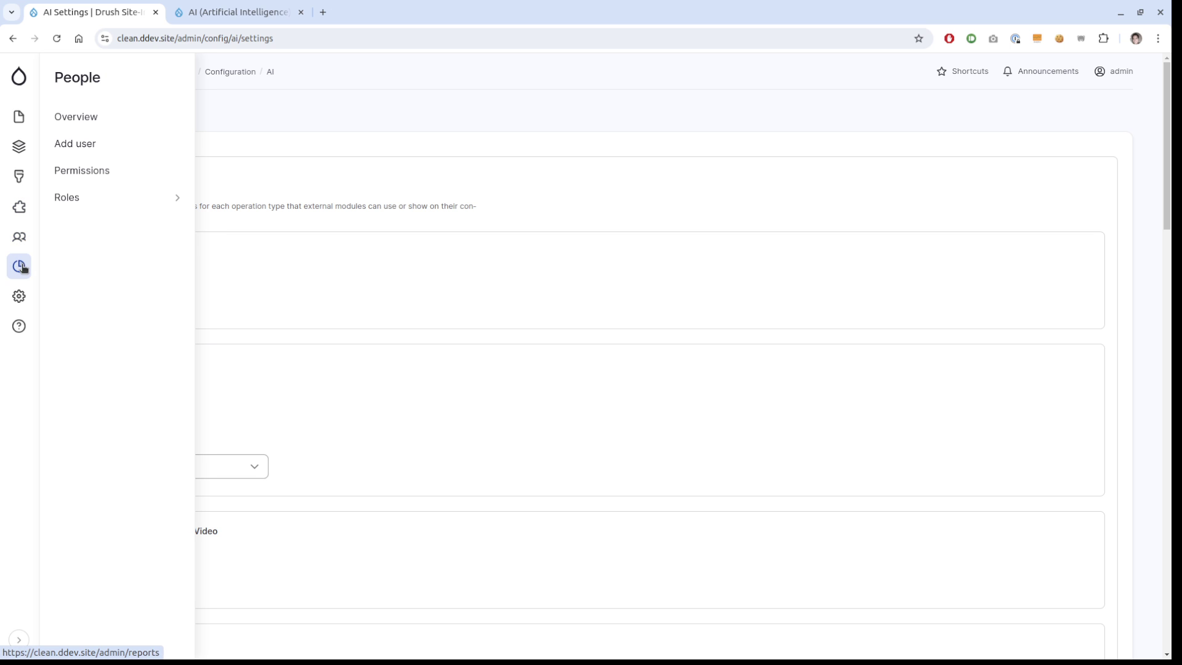
Step: Go to Configuration > Content authoring > Text formats and editors
mouse_move(22, 297)
mouse_move(143, 183)
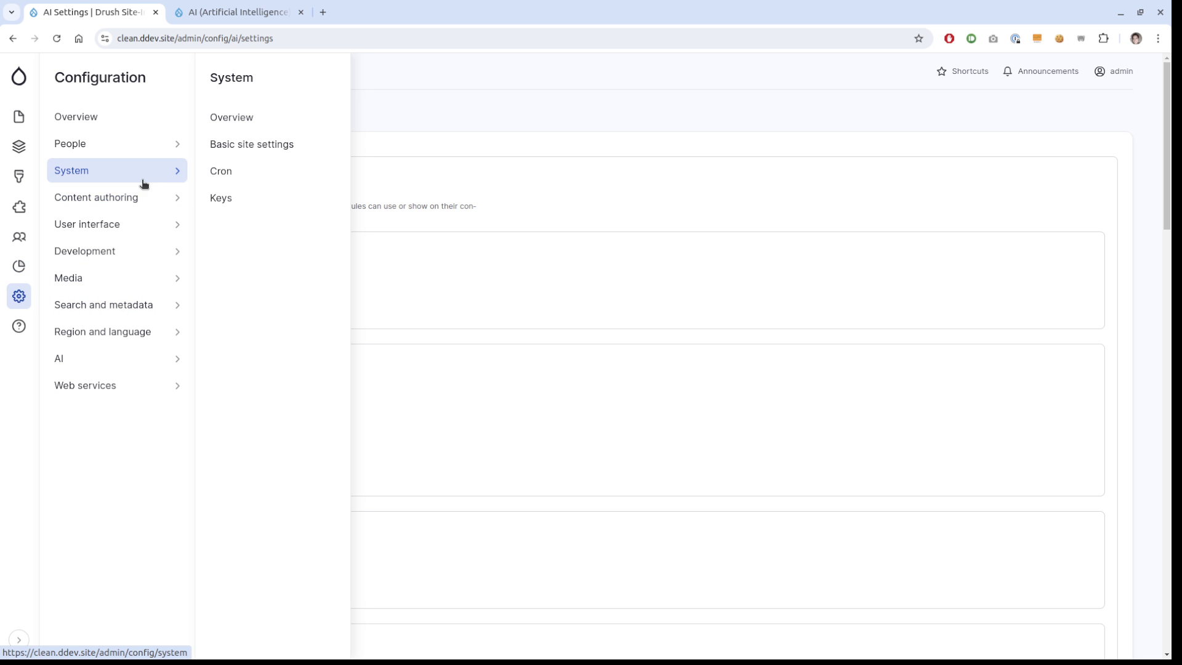
click(261, 147)
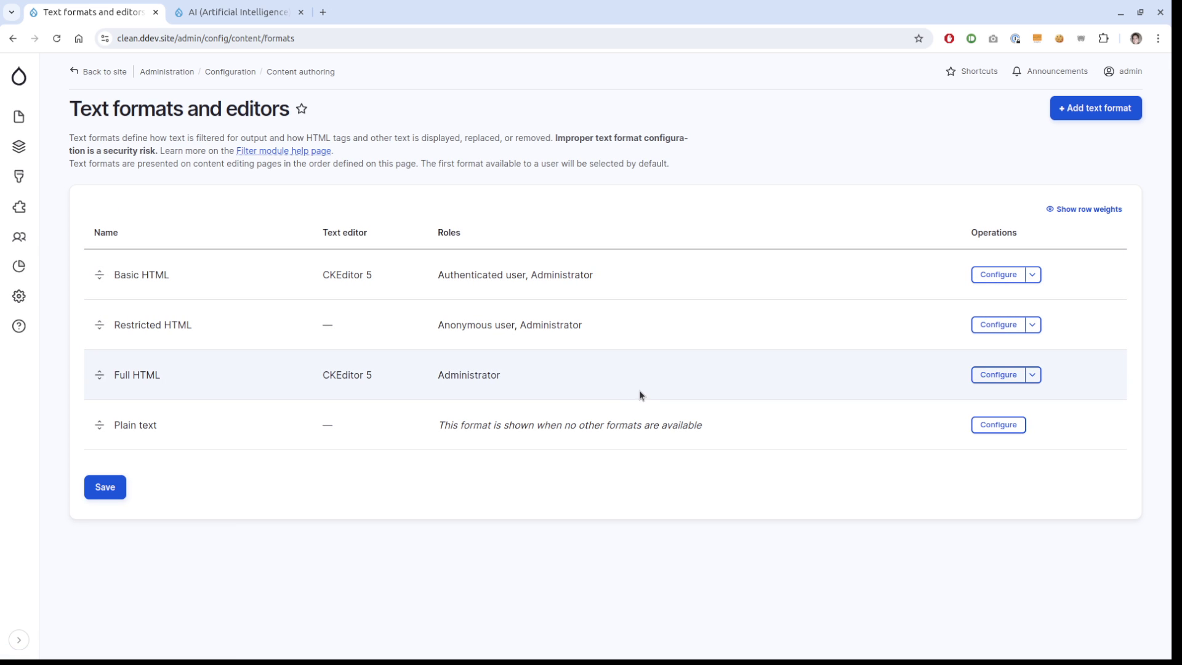
Step: Remove the AI sparkle button from Full HTML's active toolbar and save the format
click(978, 374)
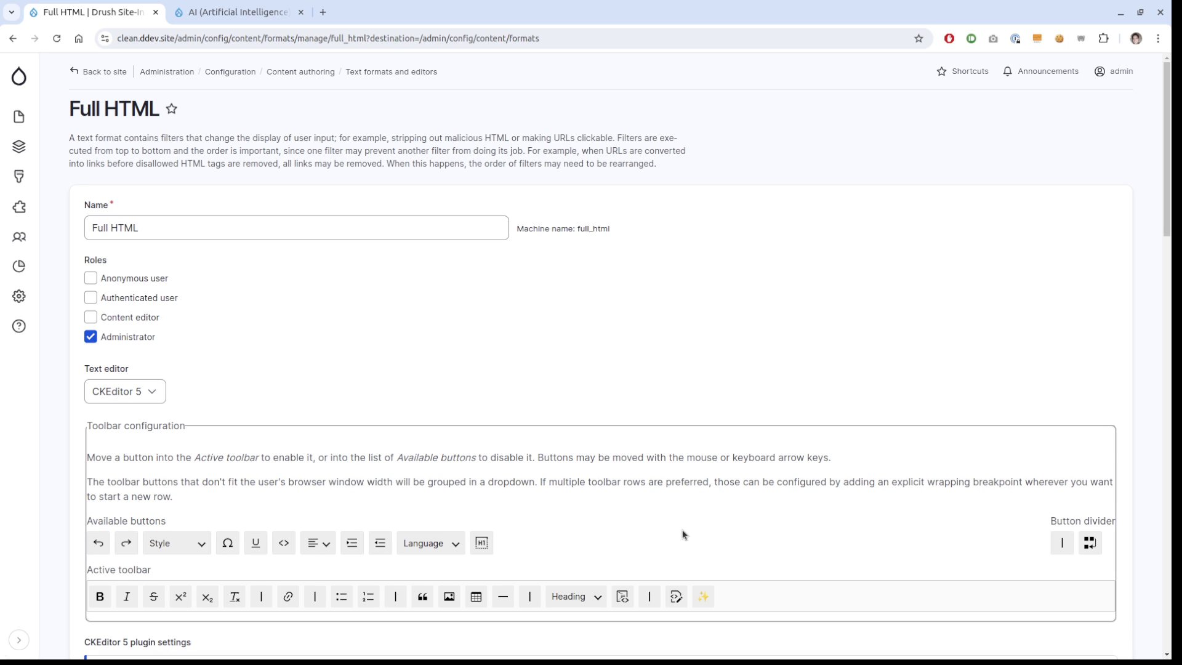
drag(703, 596, 111, 538)
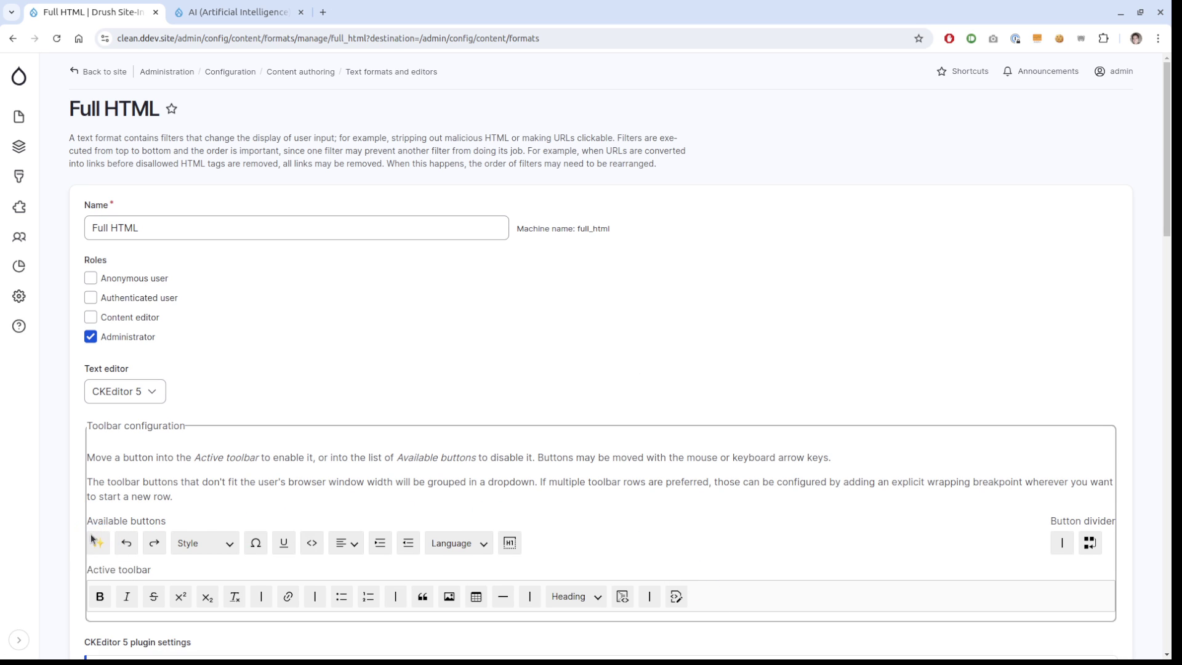
scroll(203, 434, down, 6)
scroll(201, 442, down, 10)
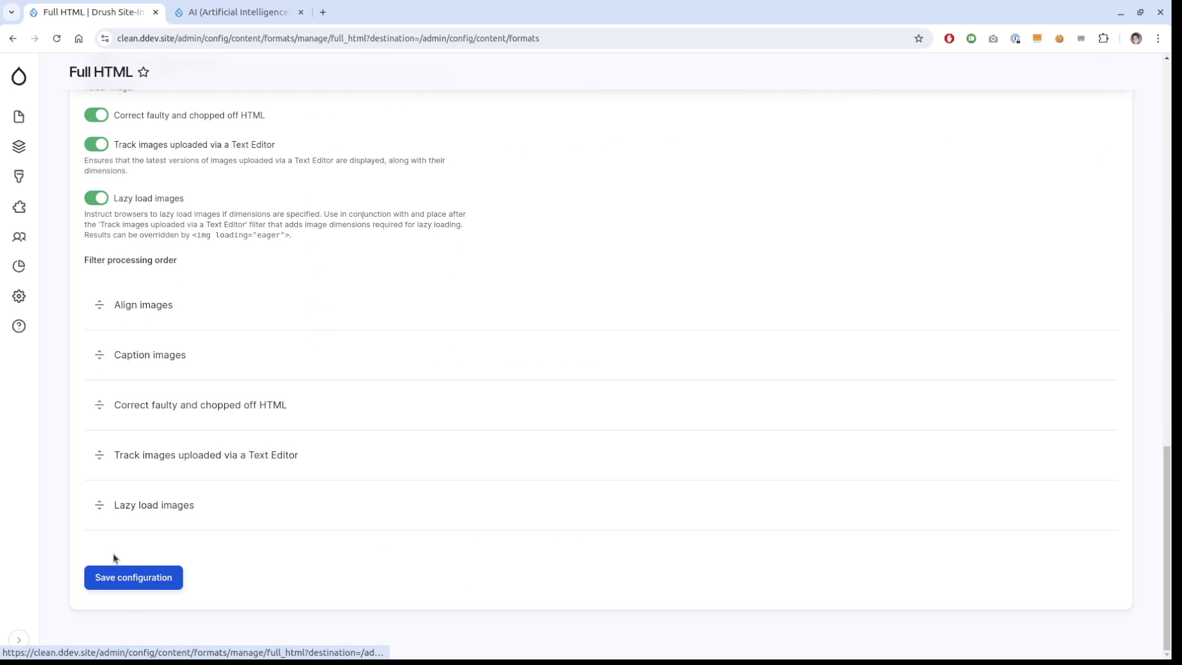
click(155, 577)
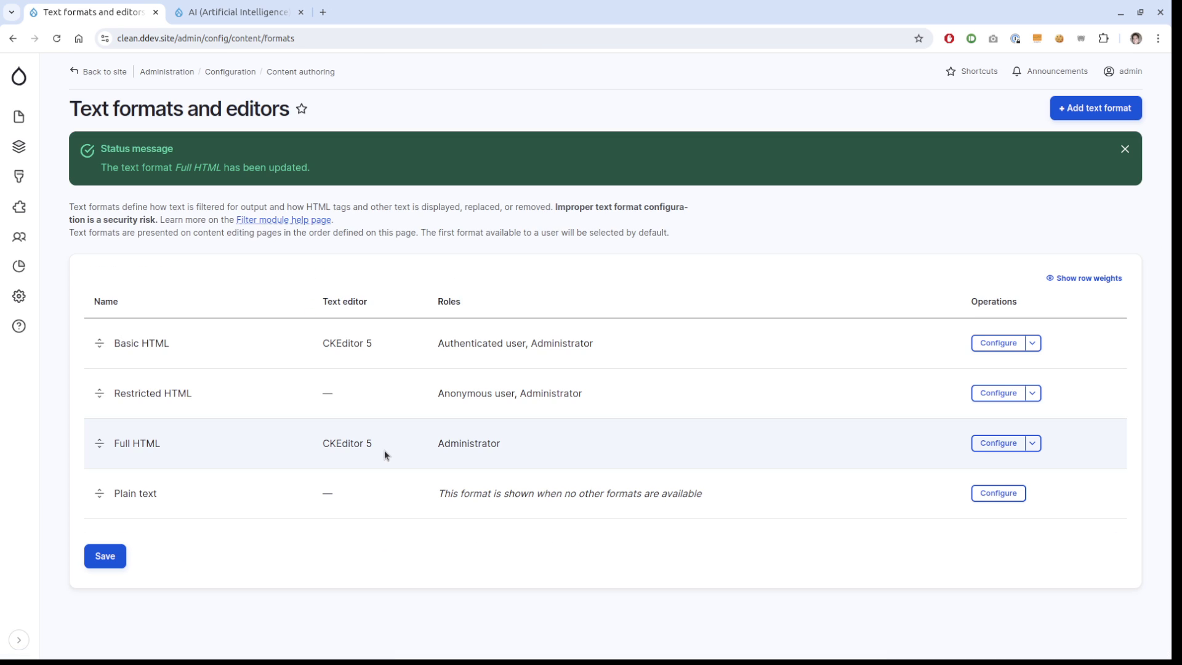
Step: Reopen Full HTML's settings and drag the AI button back into the active toolbar
click(998, 444)
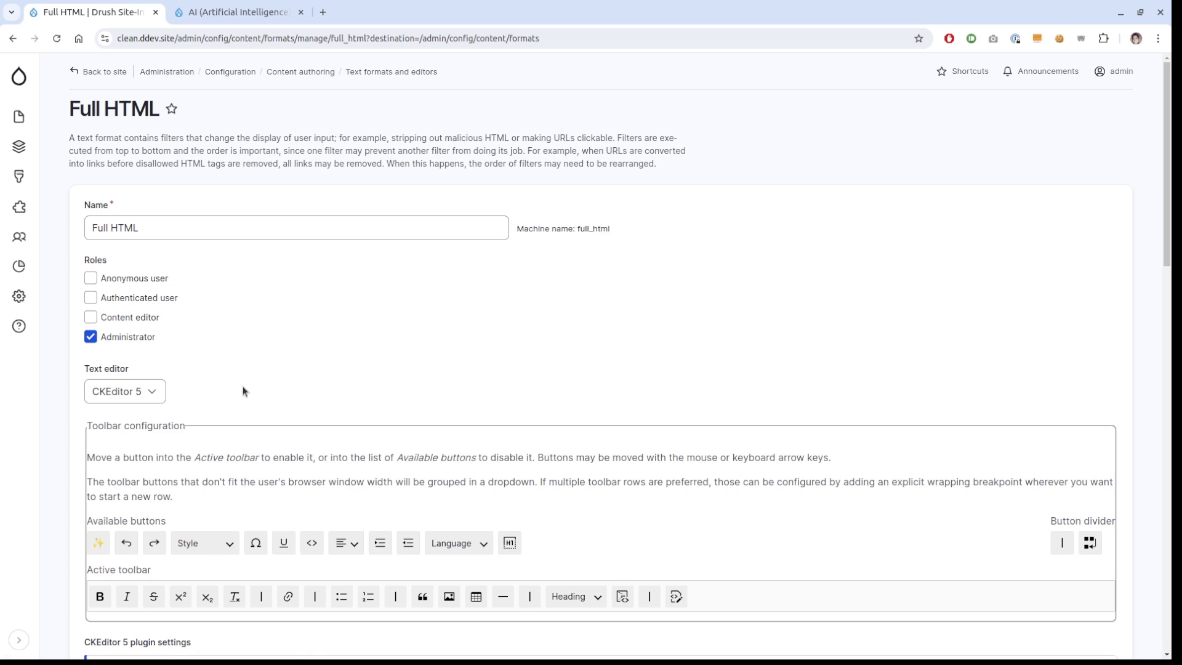
scroll(53, 427, down, 4)
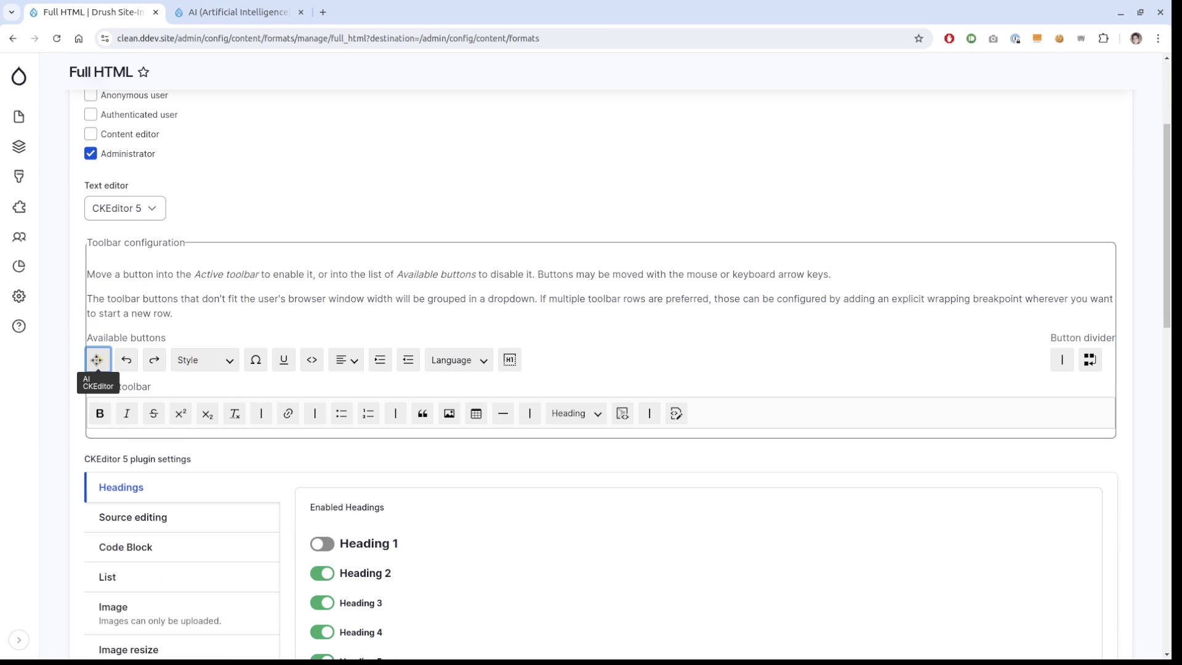
drag(97, 359, 717, 431)
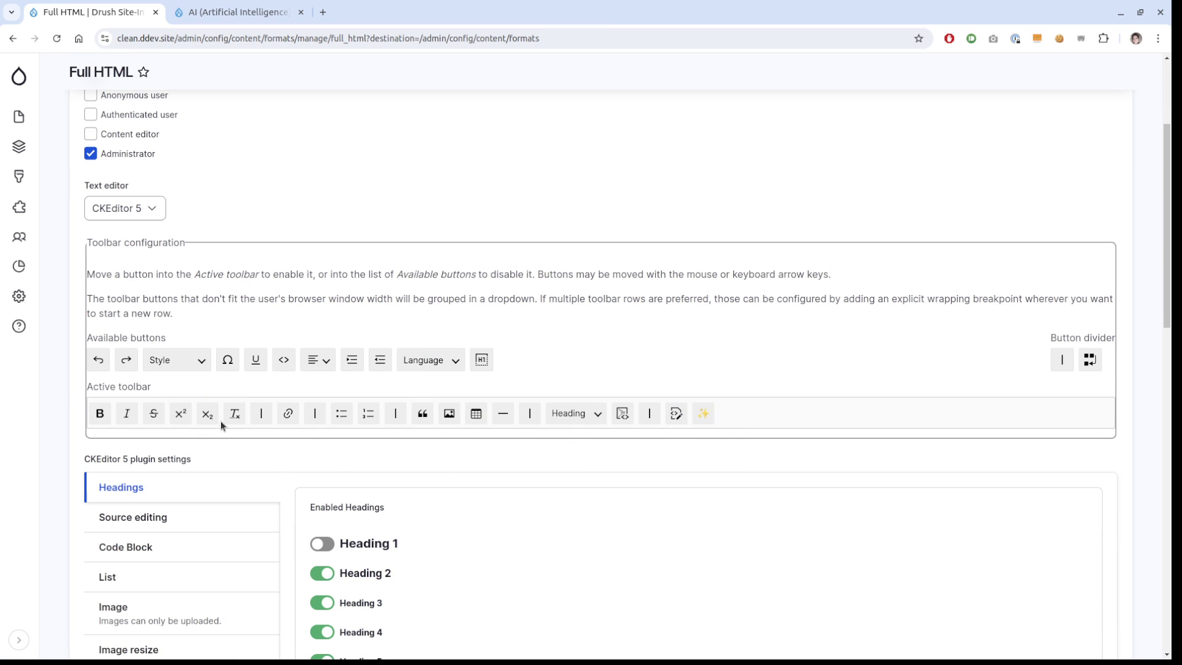
scroll(221, 419, down, 3)
click(132, 340)
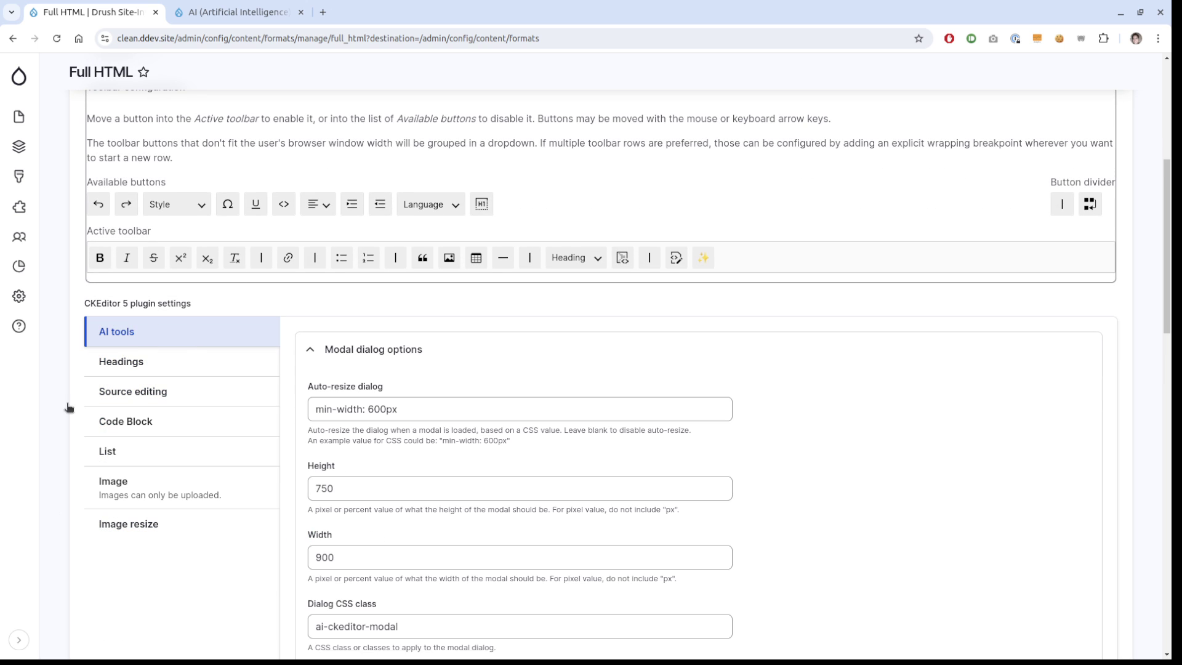
scroll(68, 407, down, 7)
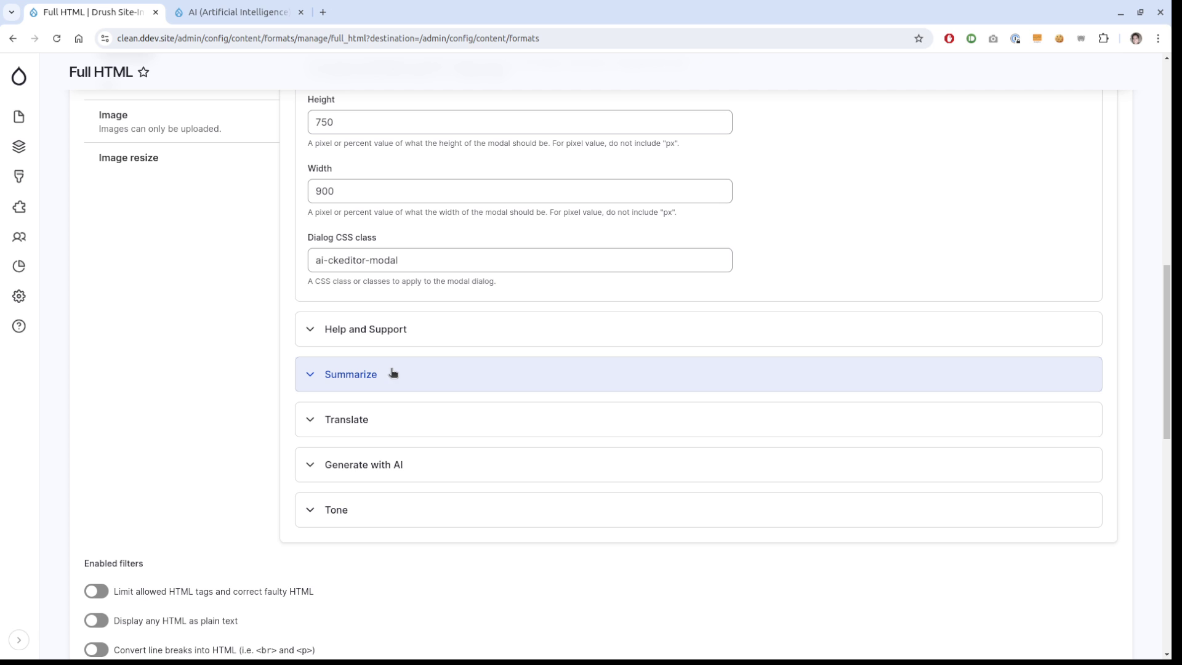
click(377, 383)
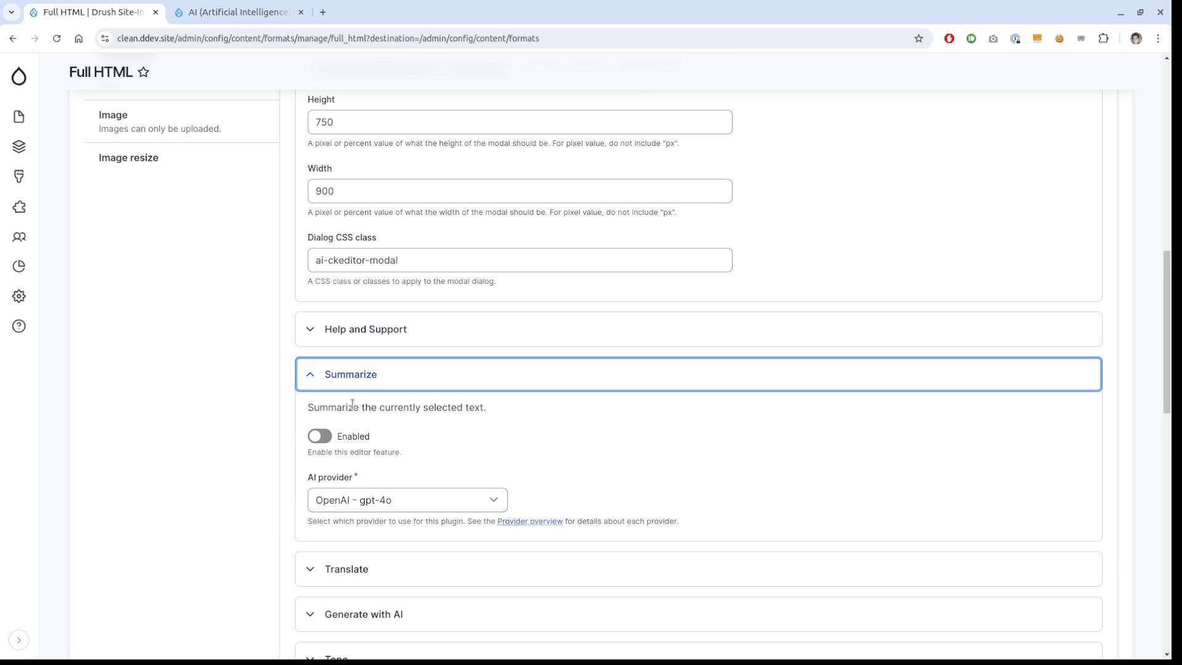
click(361, 364)
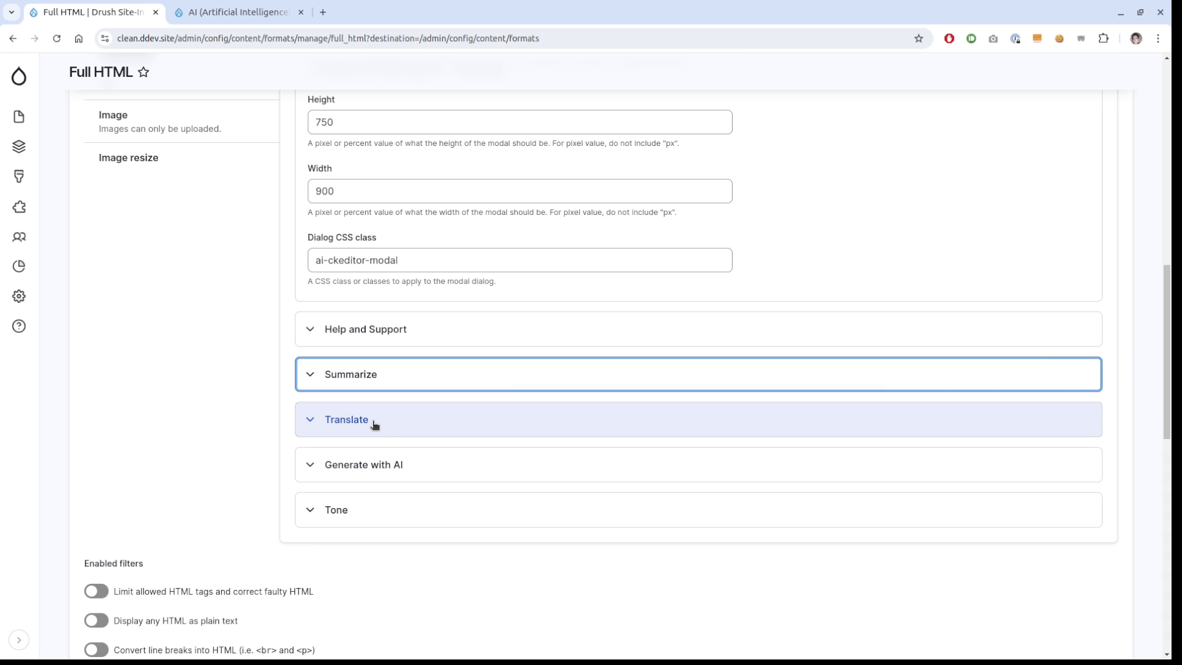
click(375, 425)
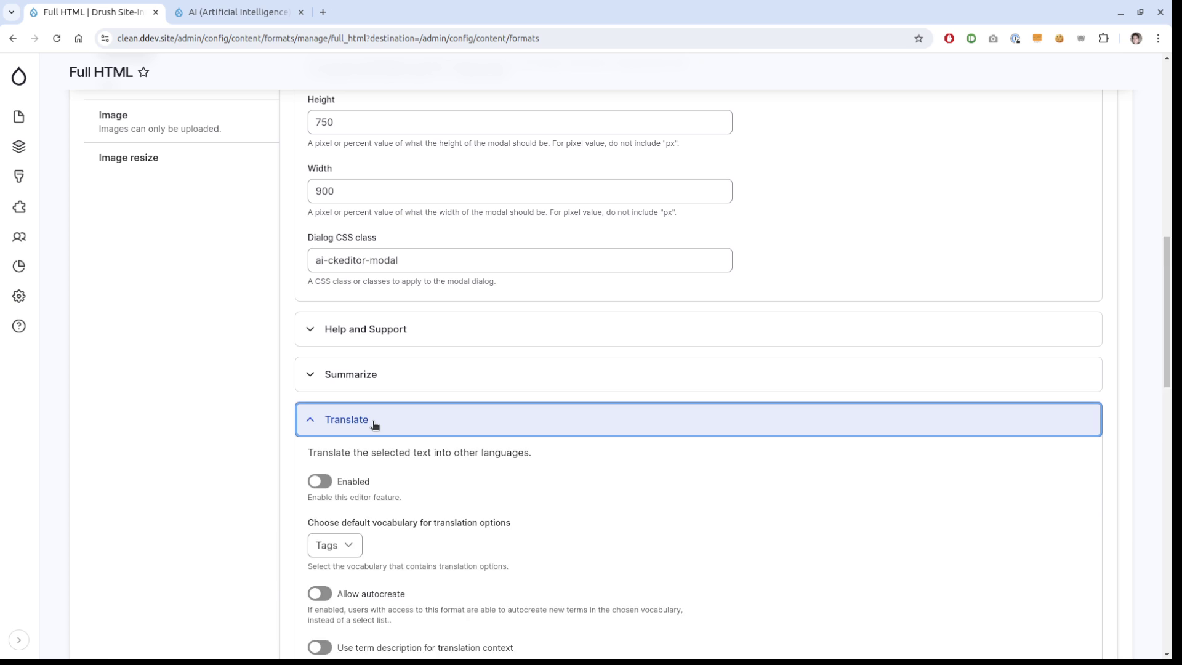
click(374, 424)
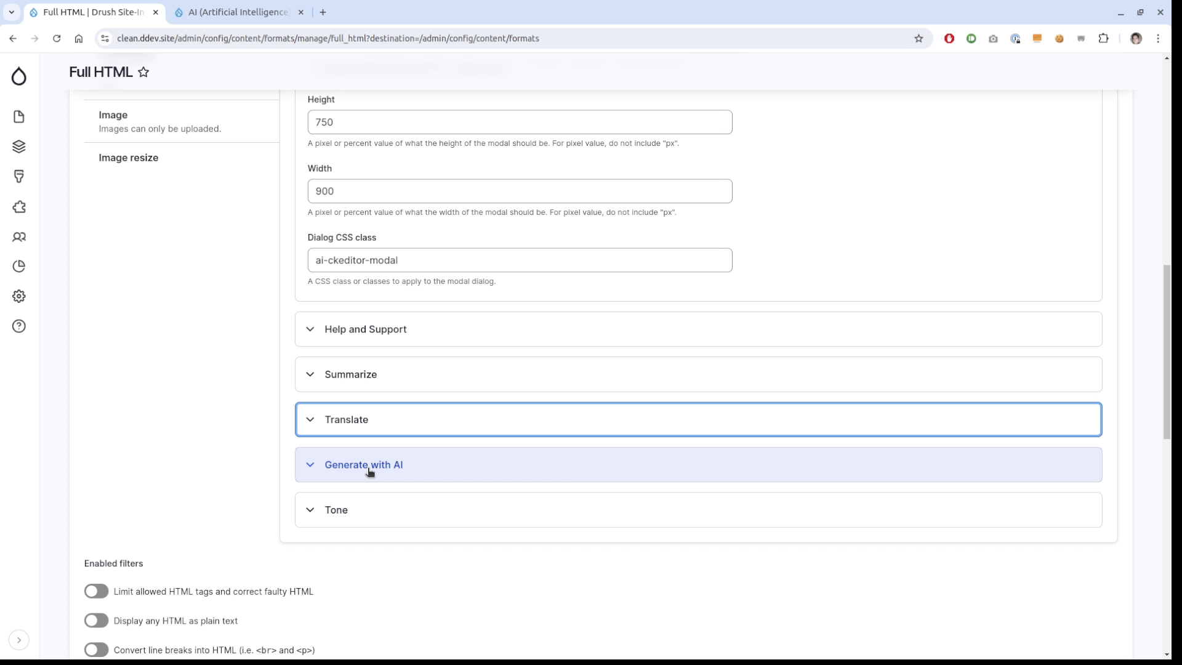
click(378, 509)
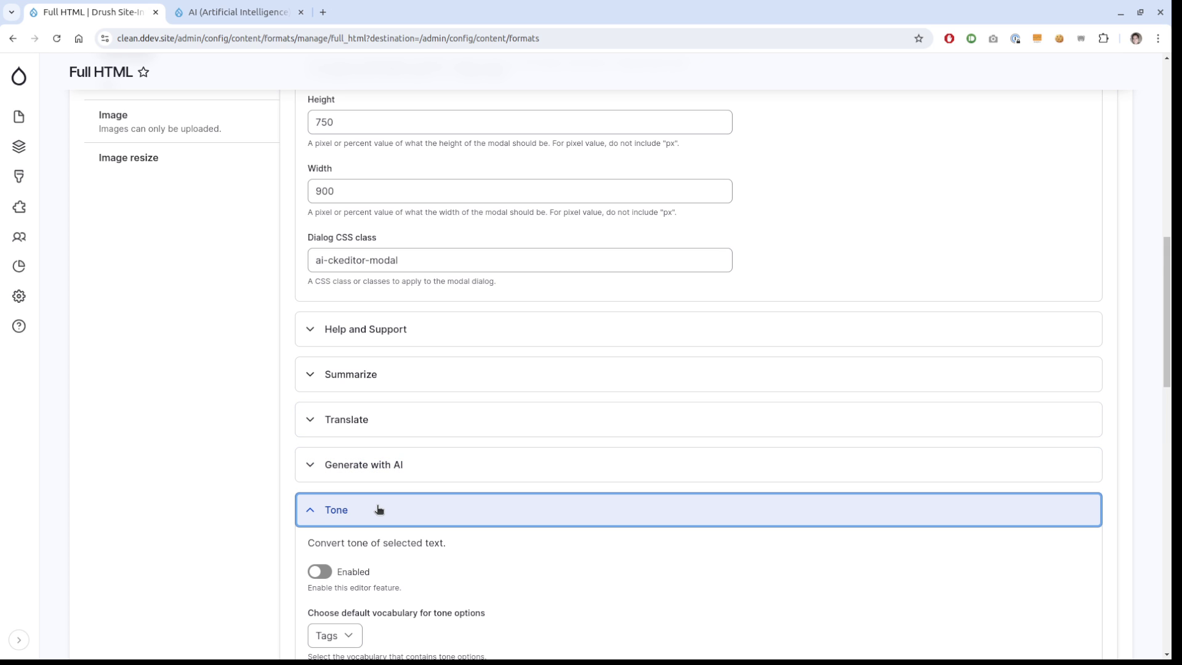
scroll(386, 496, down, 1)
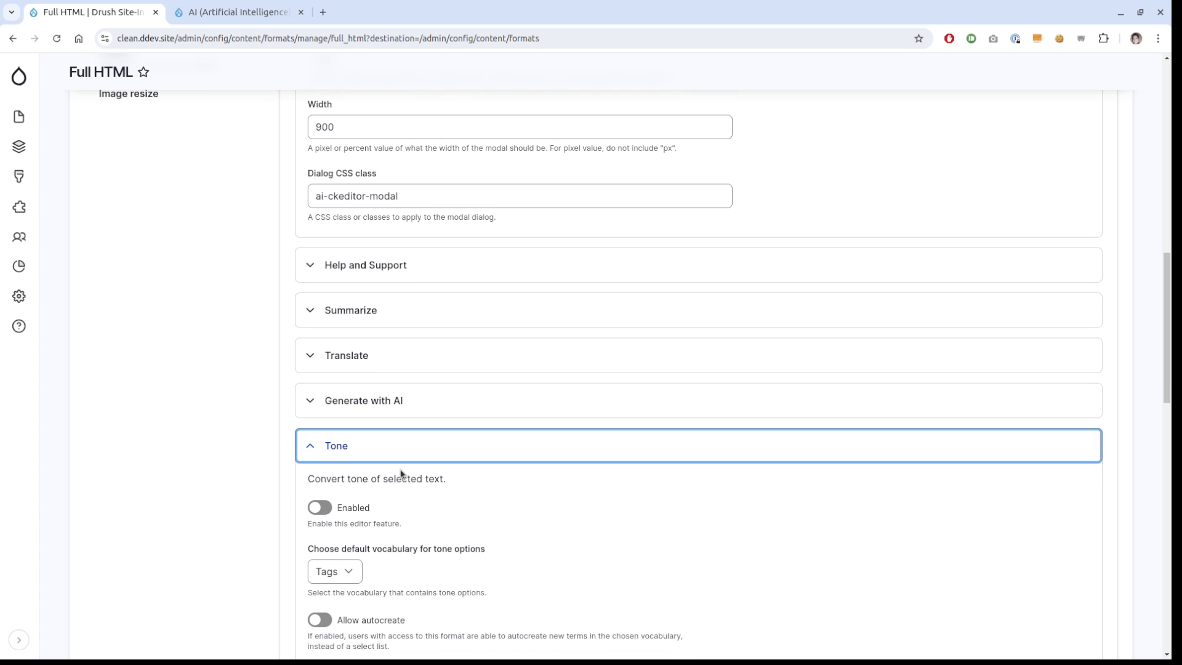
click(454, 447)
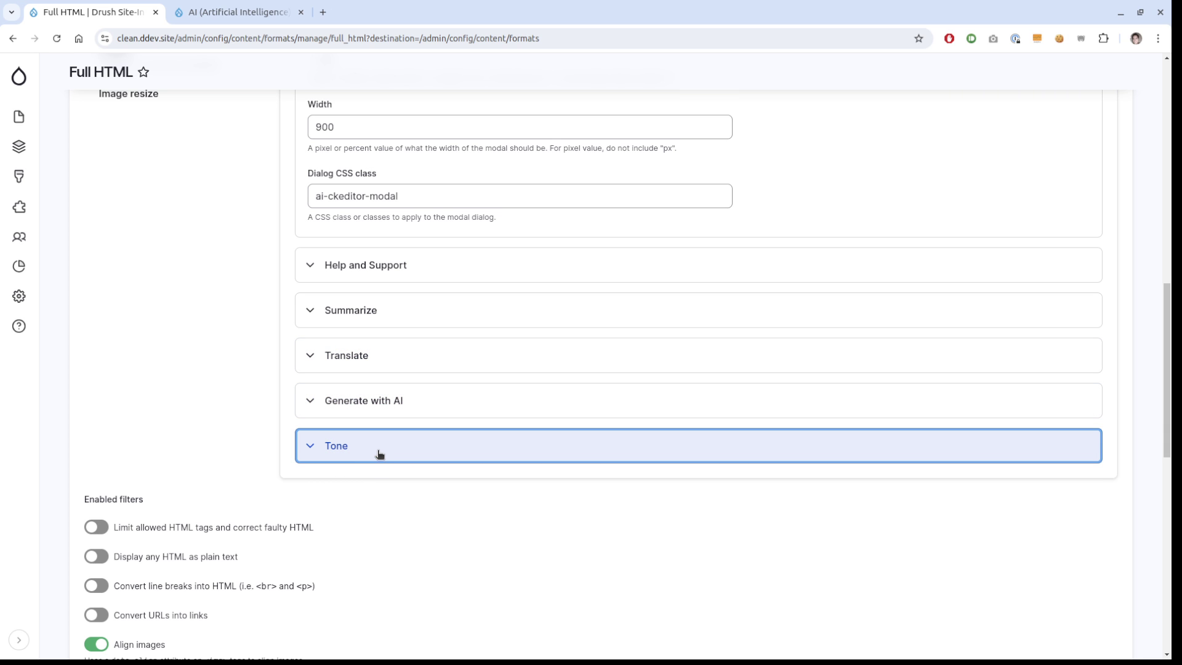
Step: Save the new Tone vocabulary
mouse_move(16, 168)
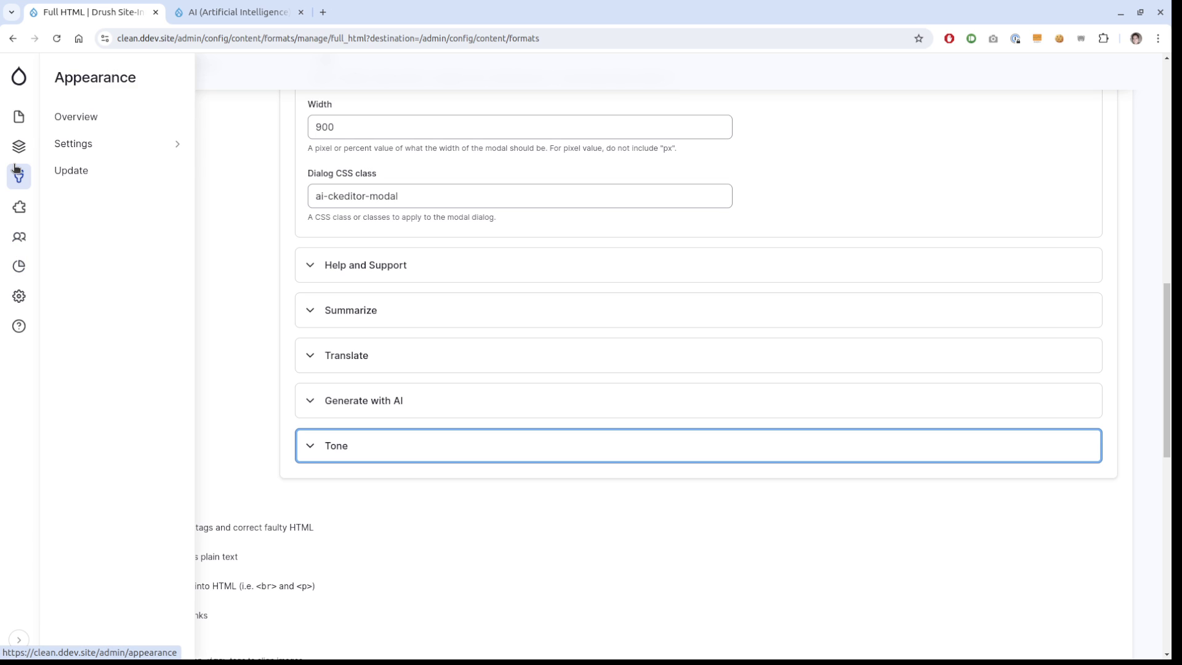
mouse_move(18, 146)
mouse_move(140, 349)
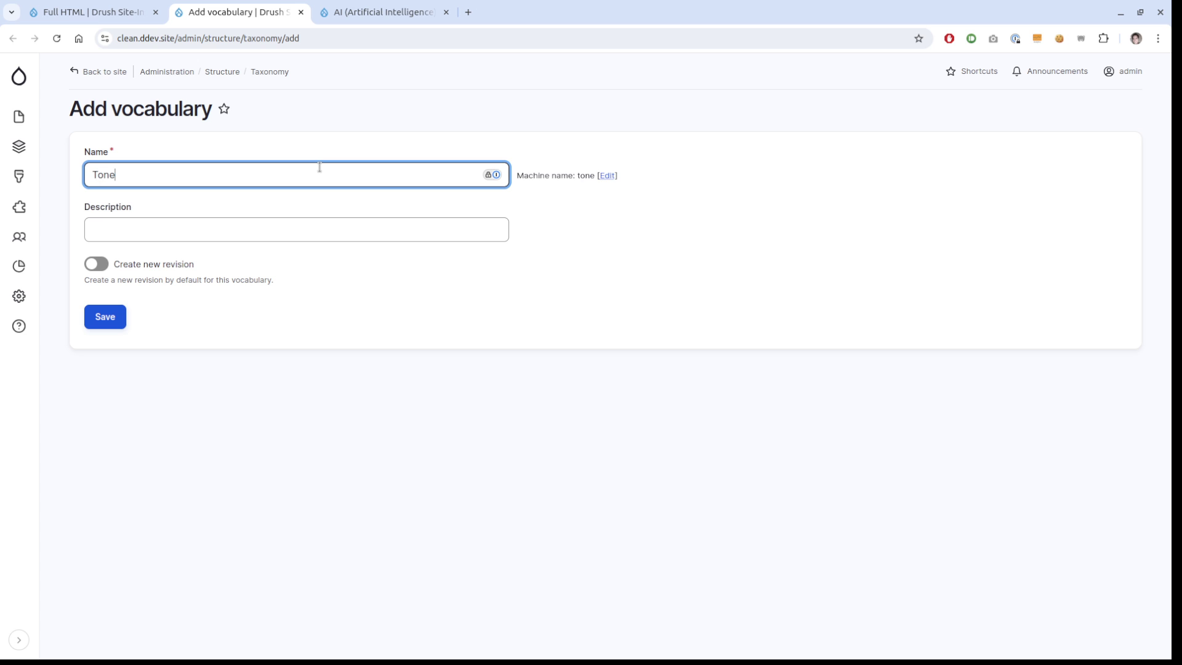
click(102, 321)
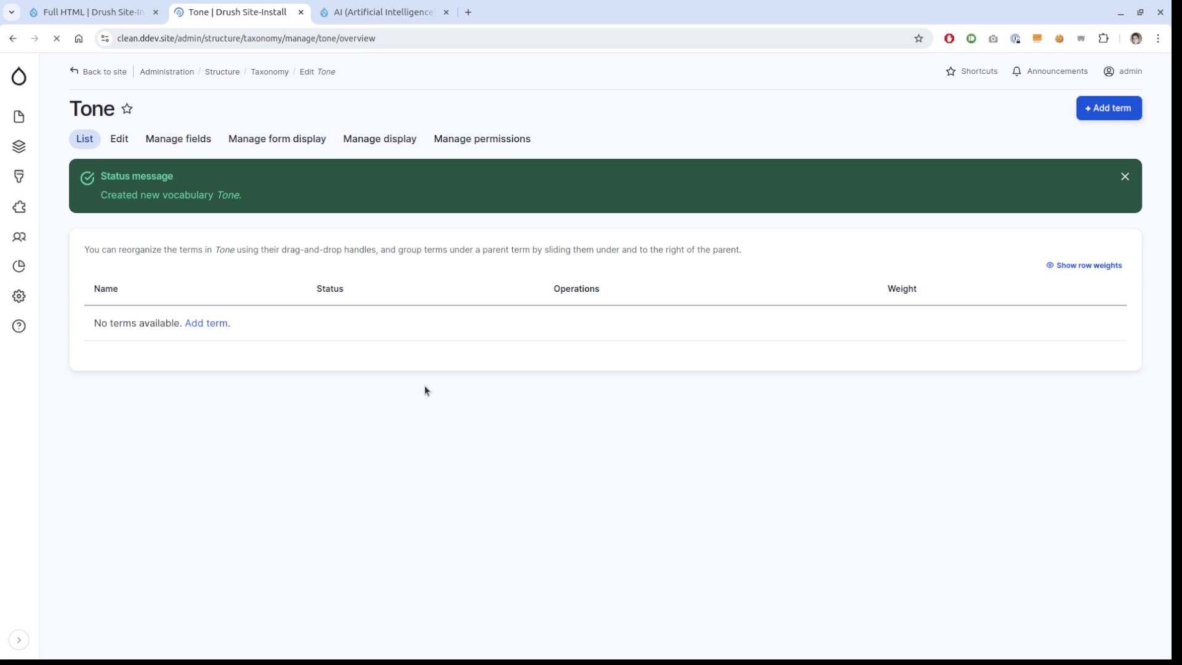
Step: Begin a Tone term named 'Angry', then return to the Full HTML settings tab
click(209, 323)
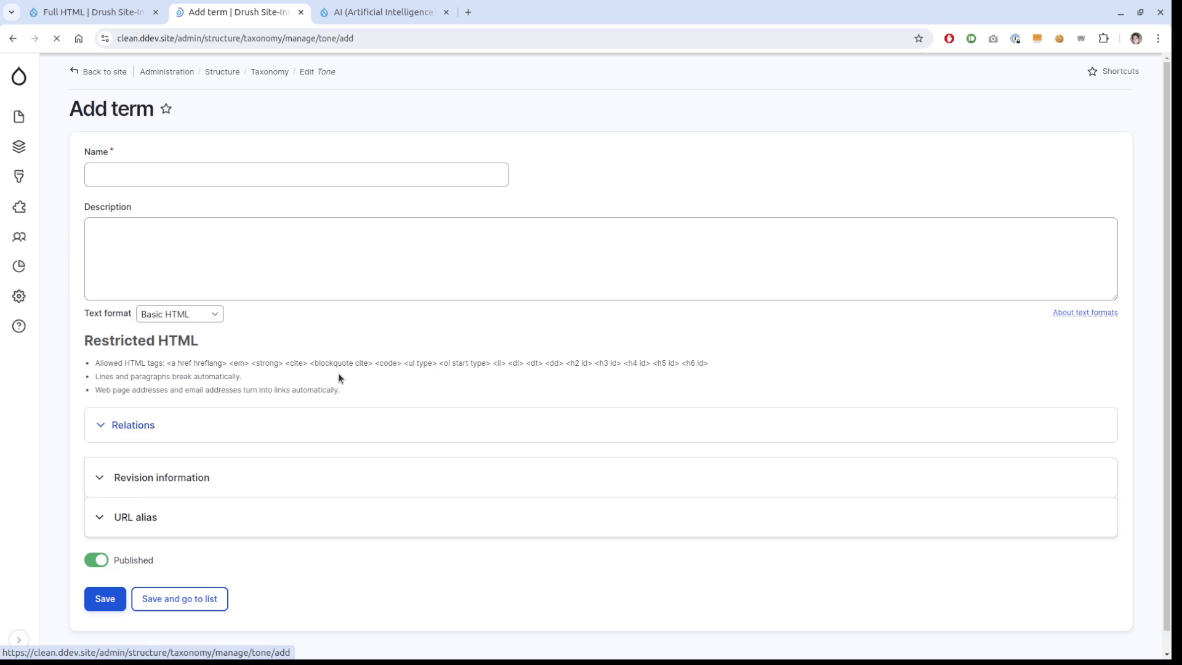
text(Angry)
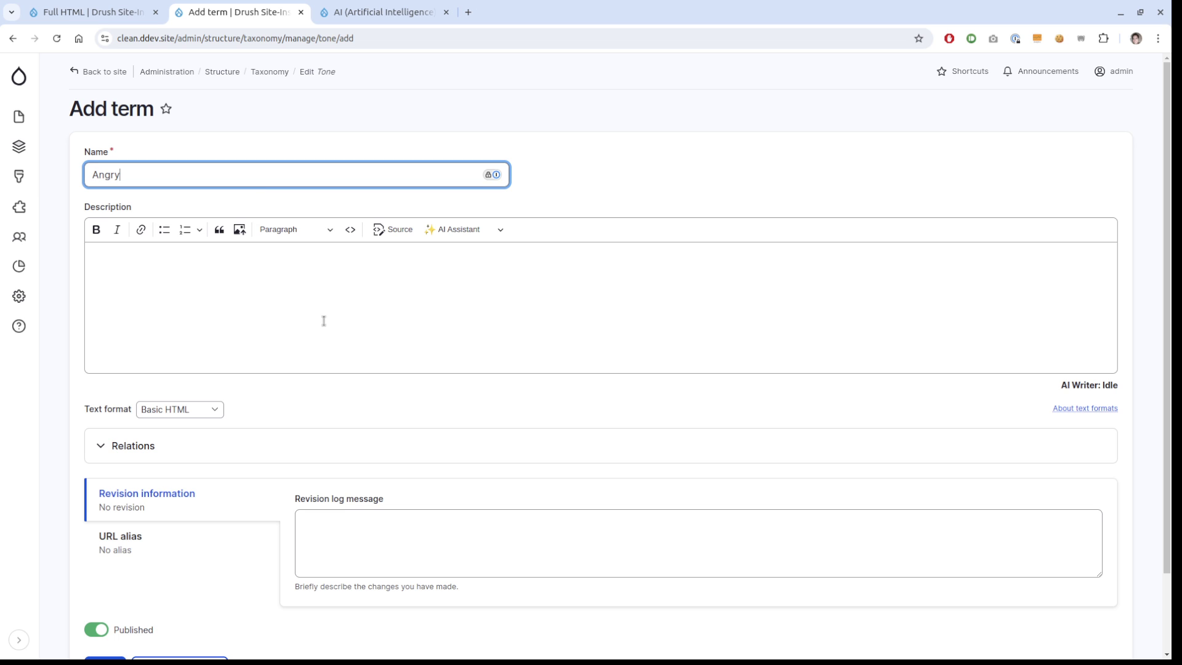
click(109, 19)
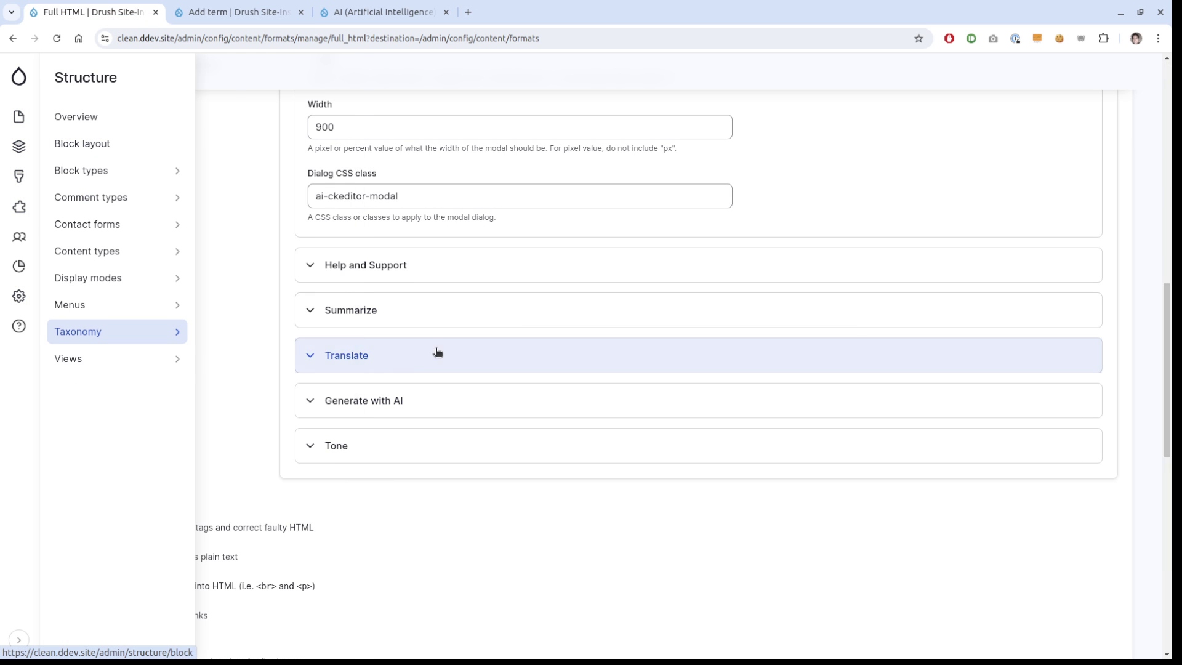
Step: Expand and review Full HTML's AI Tone settings, then return to the Angry term form
click(396, 346)
click(396, 347)
click(362, 443)
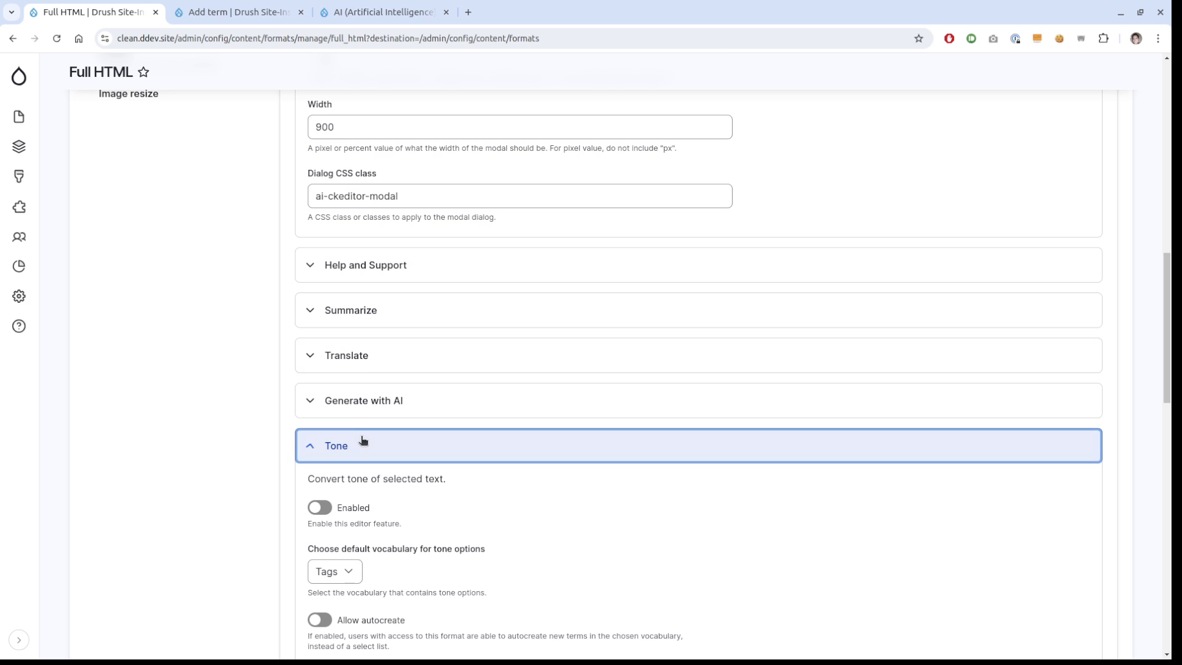
scroll(364, 431, down, 3)
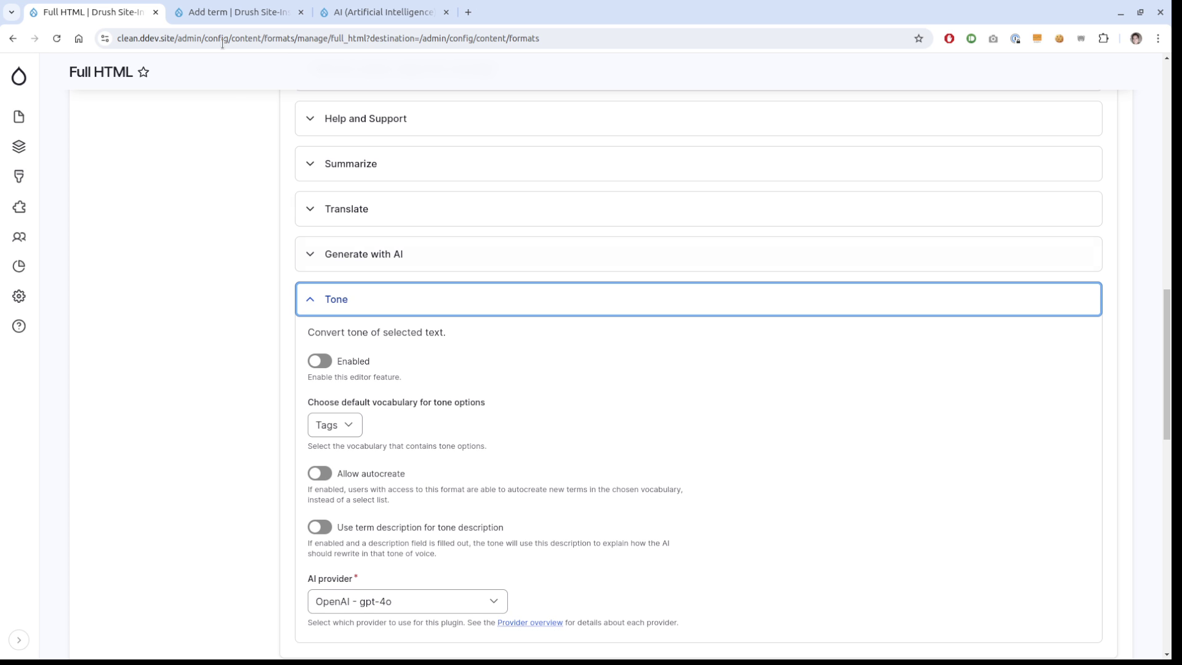
click(212, 9)
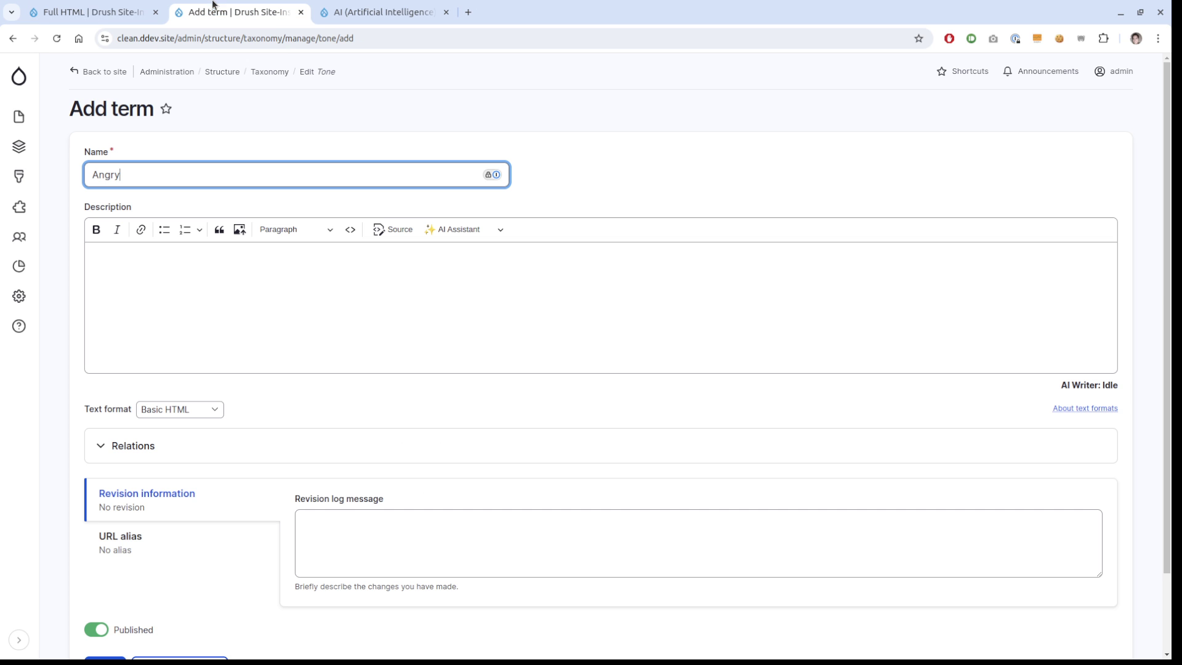
Step: Give the Angry term the description 'Sound very angry and use the word bad at least twice.' and save it
click(358, 277)
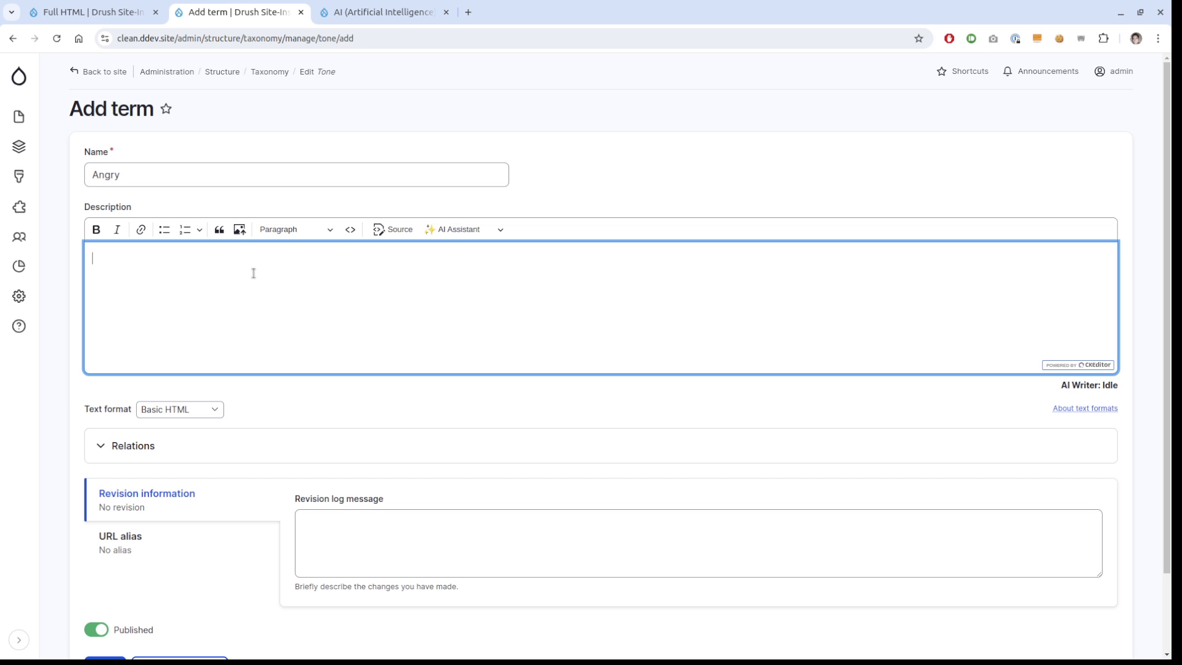
click(142, 176)
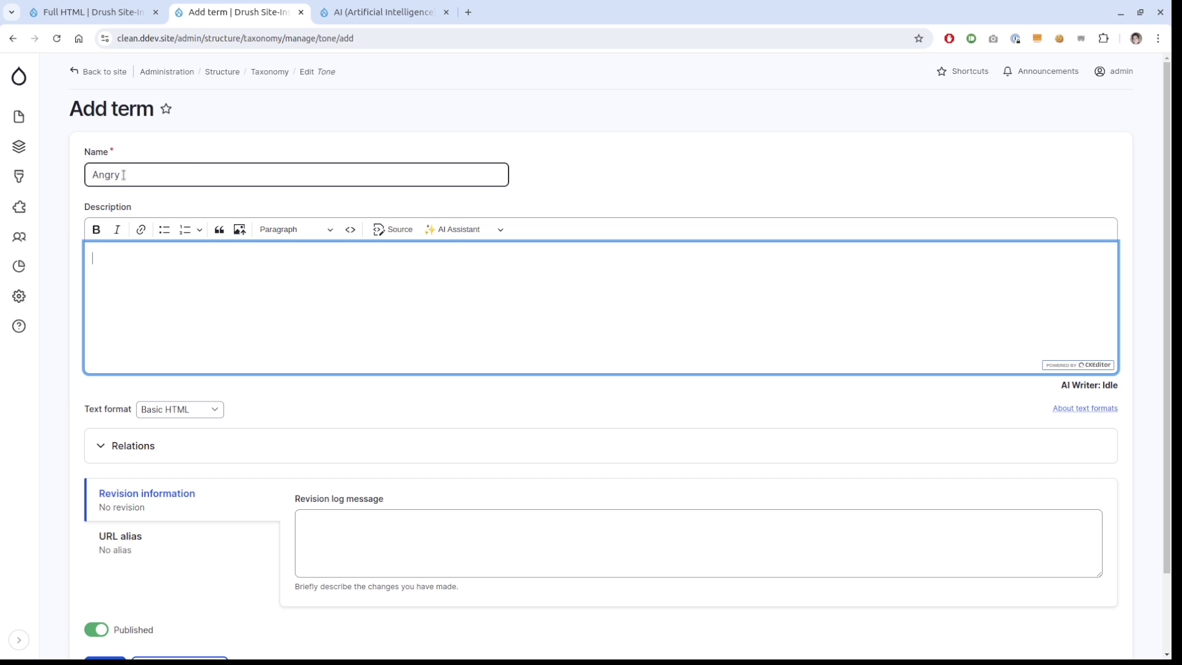
click(123, 175)
double_click(117, 174)
click(159, 176)
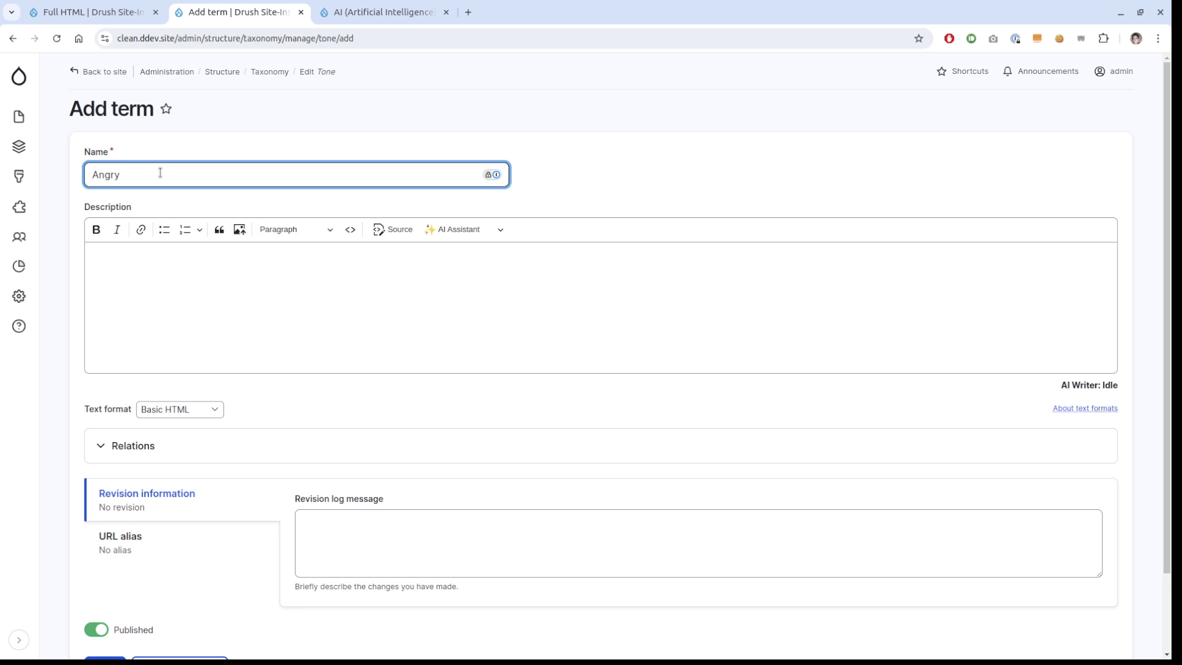
click(160, 307)
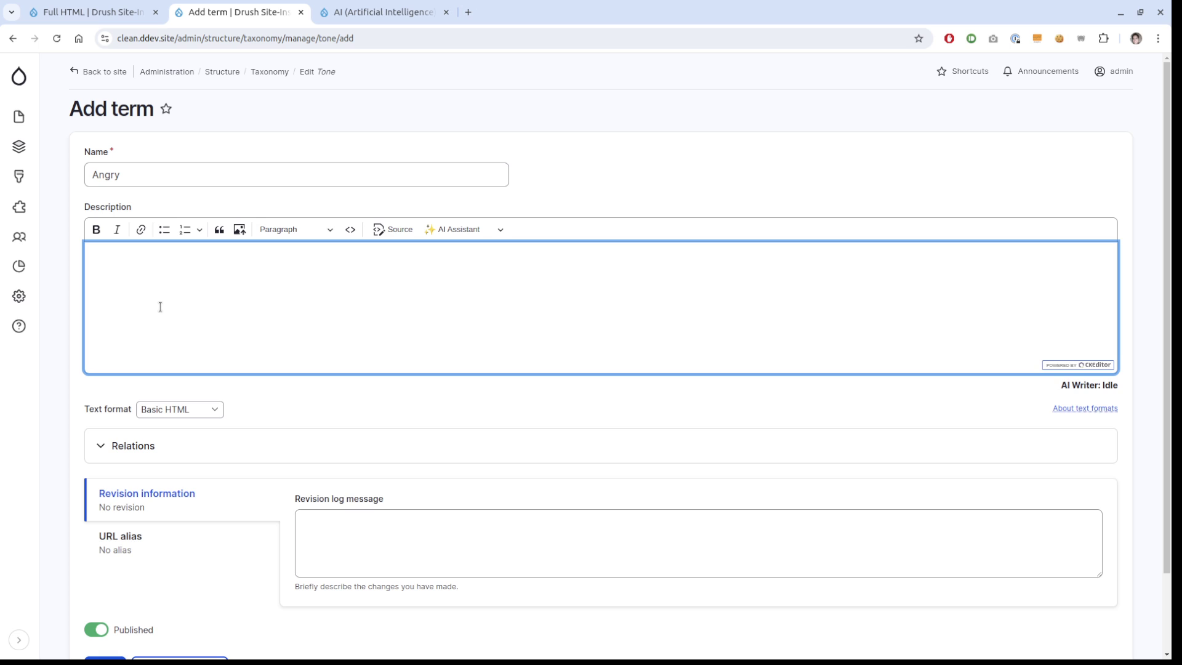
text(Sound very angry and use th)
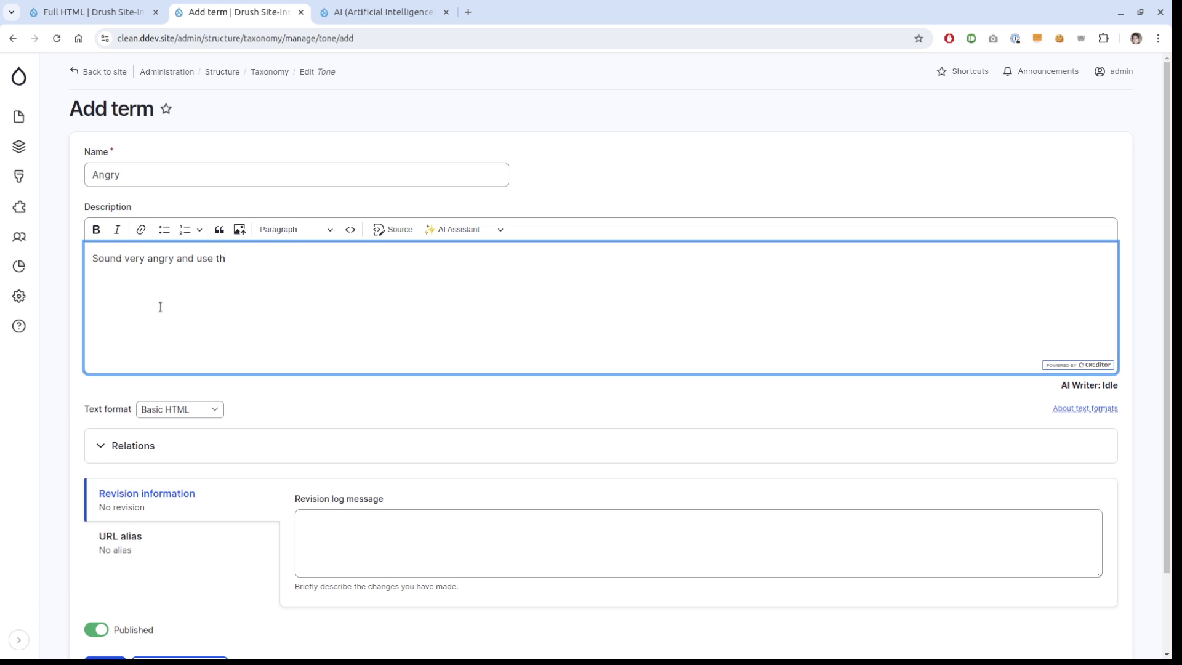
text(e word bad at least twice.)
scroll(311, 435, down, 3)
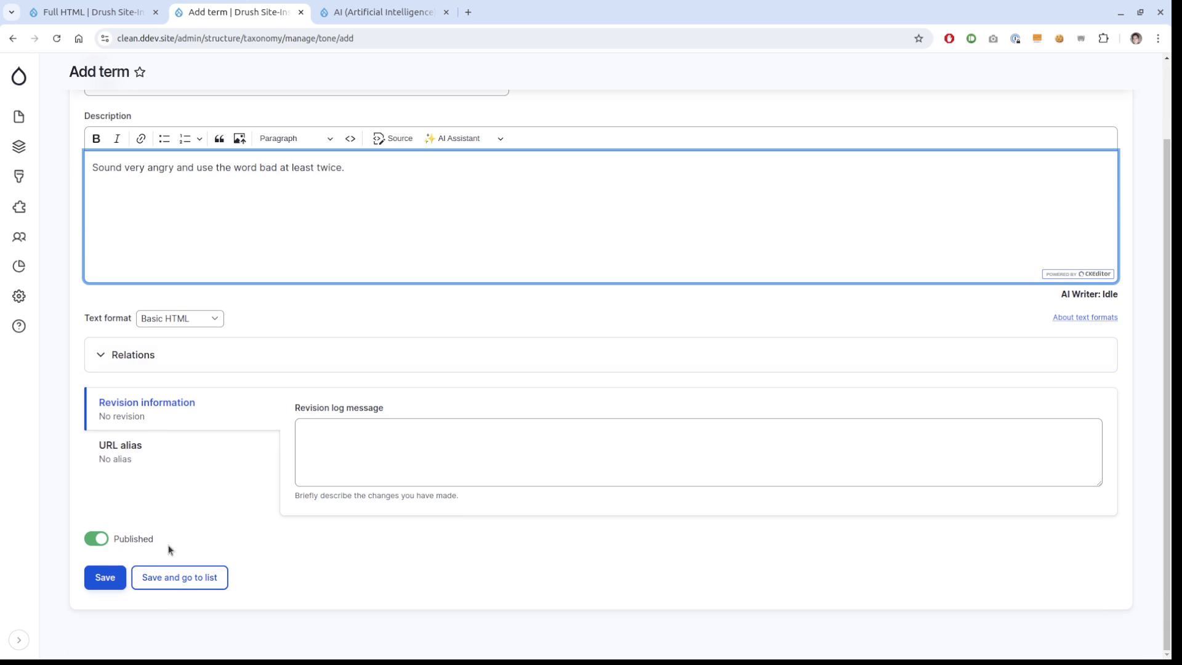
click(116, 581)
Step: Add a Positive term whose description asks for appreciative text thanking the audience, and save it
click(183, 251)
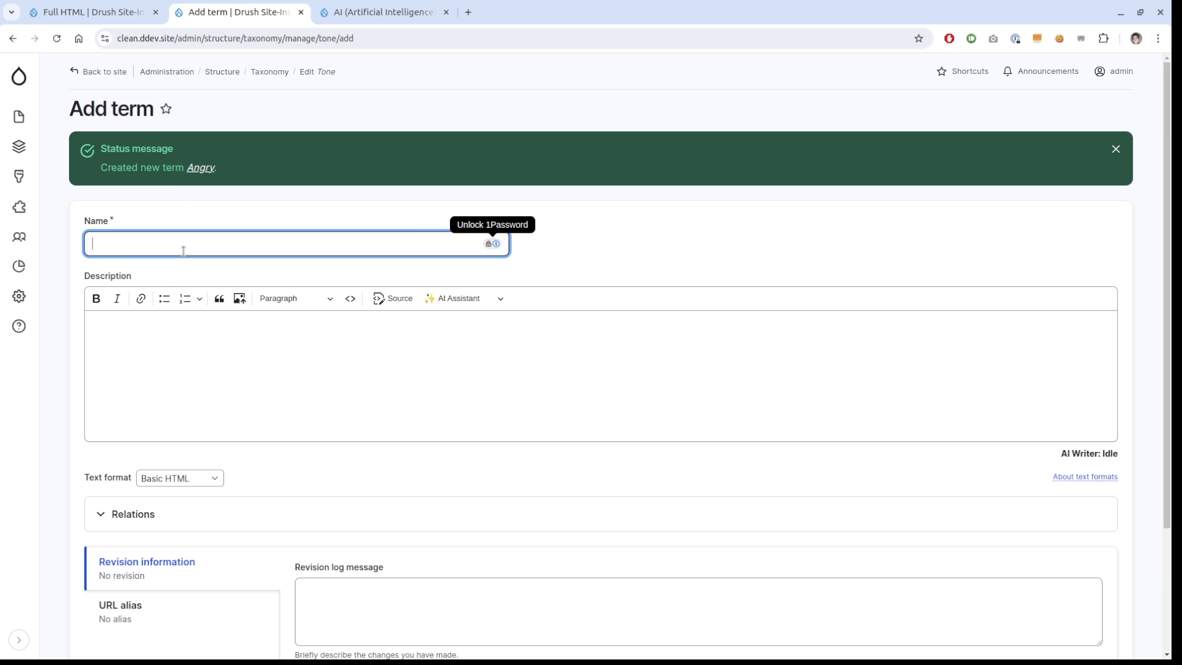
text(Positive)
key(Tab)
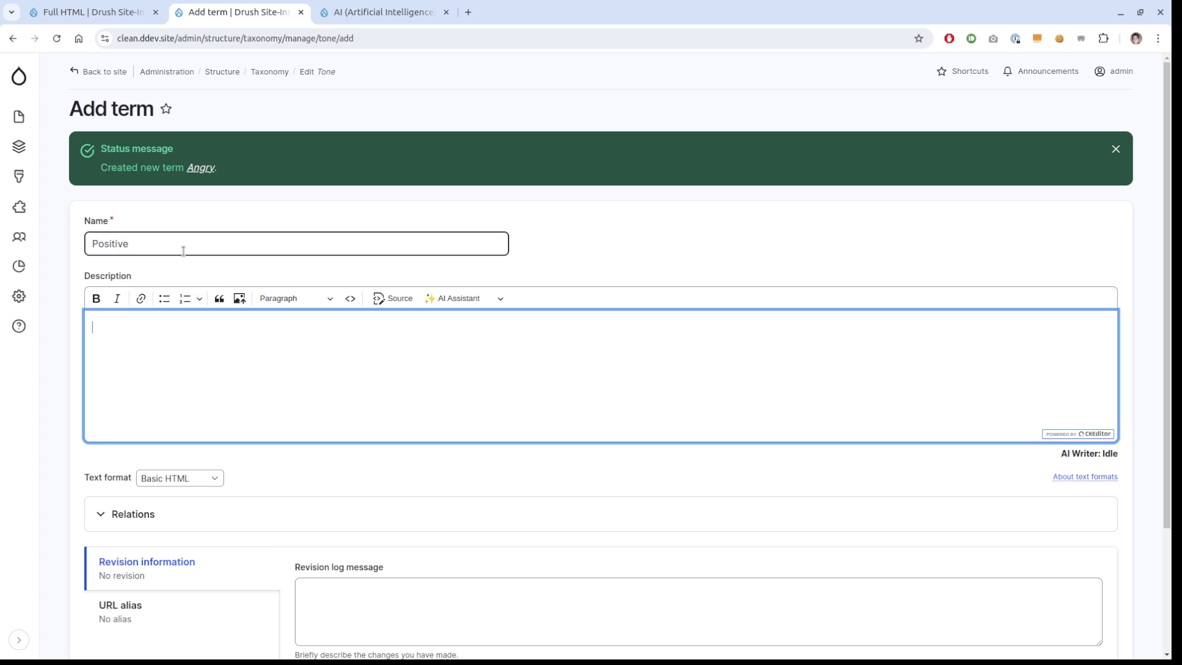
text(Be very positive and write ho)
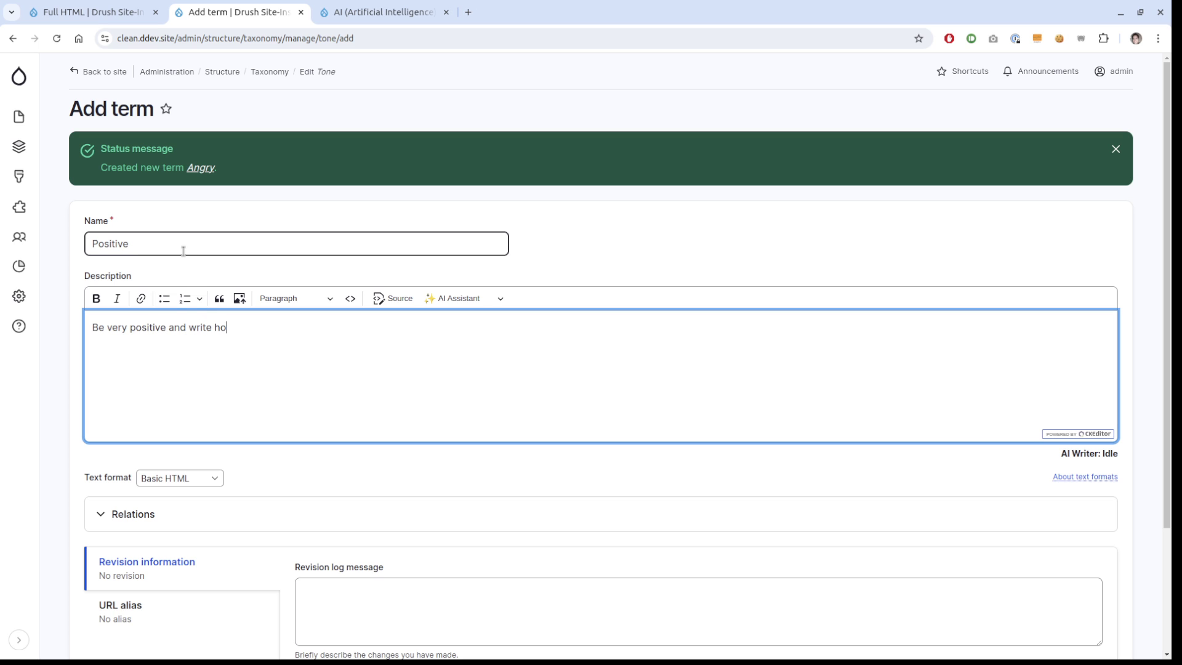
text(w appriciative yourare and write )
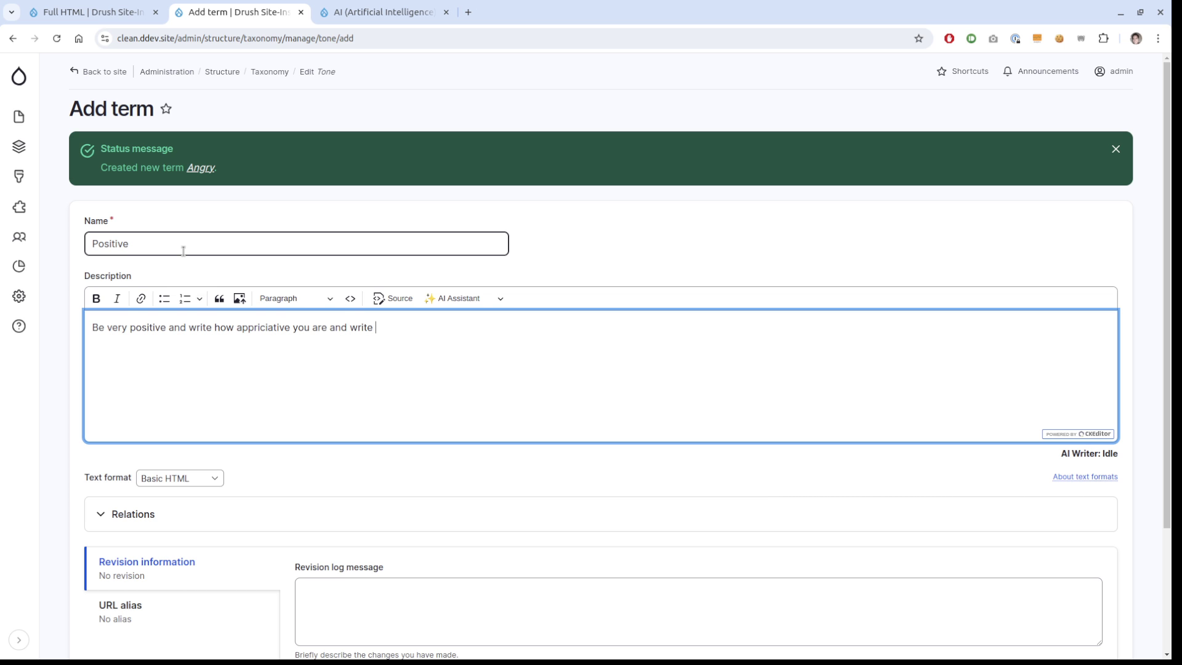
text(thank you to the audience.)
scroll(184, 250, down, 3)
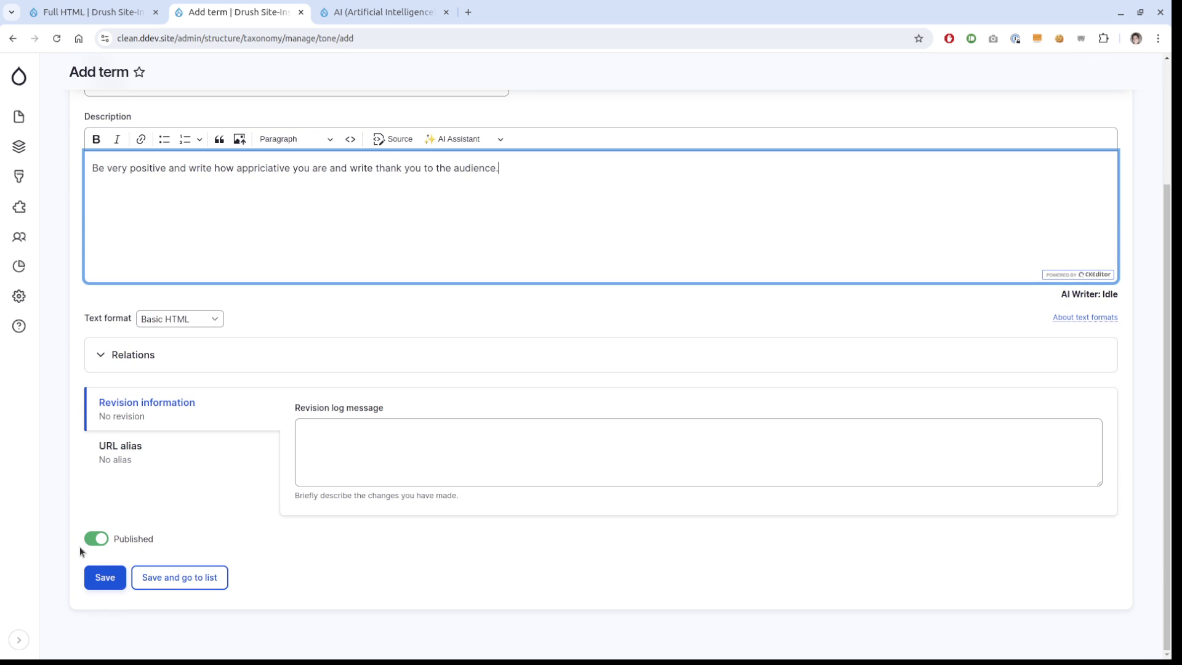
click(103, 595)
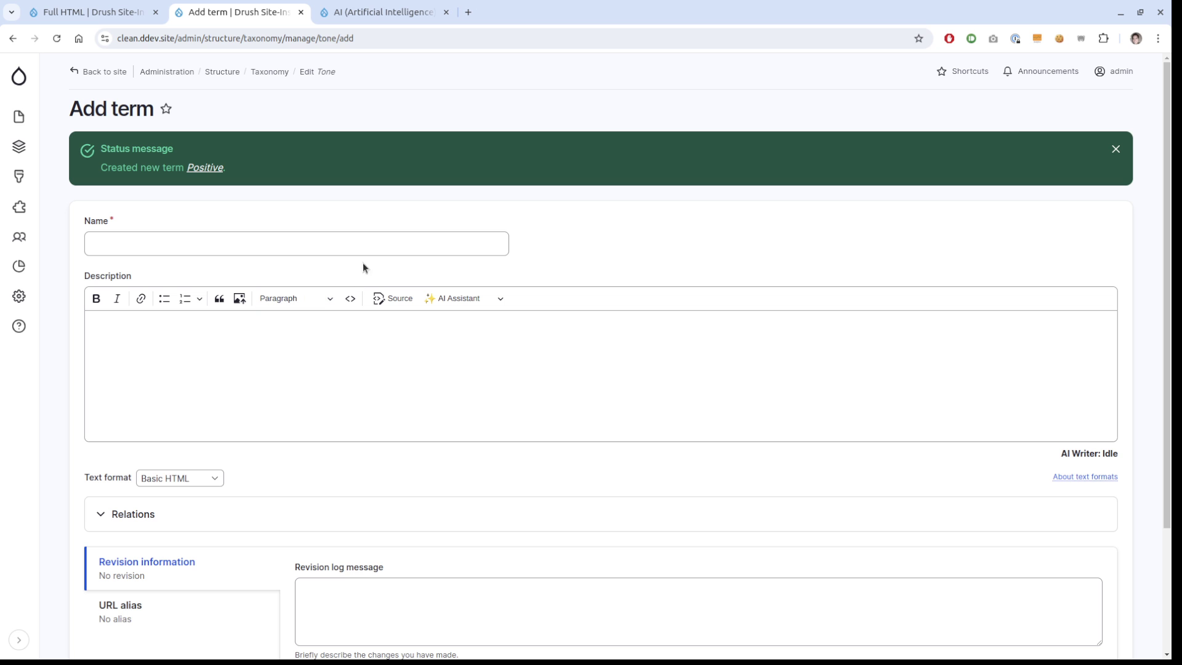
Step: Reload the Full HTML settings and drag the AI sparkle button into the active toolbar
click(133, 9)
click(213, 330)
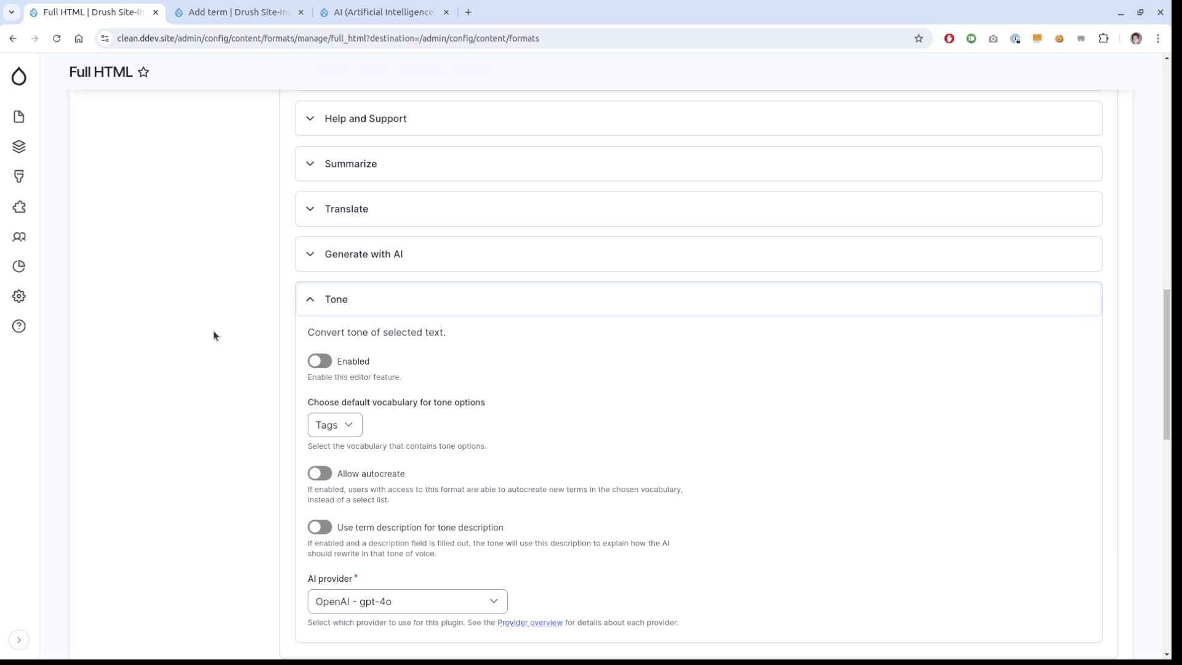
key(F5)
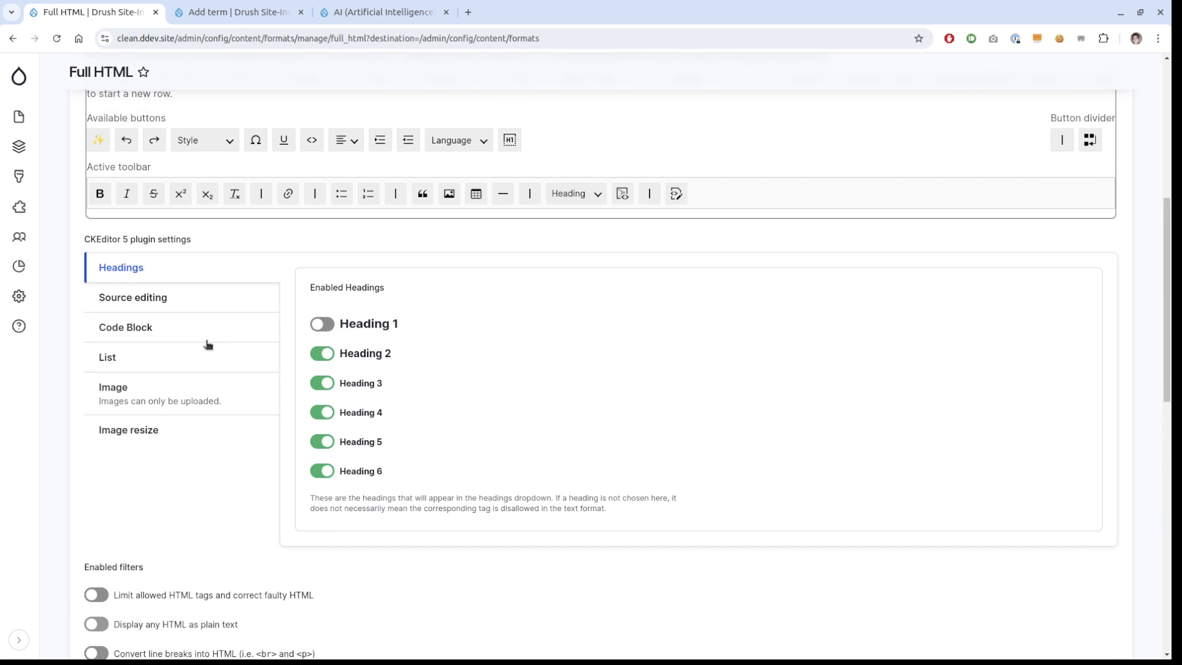
drag(695, 352, 704, 350)
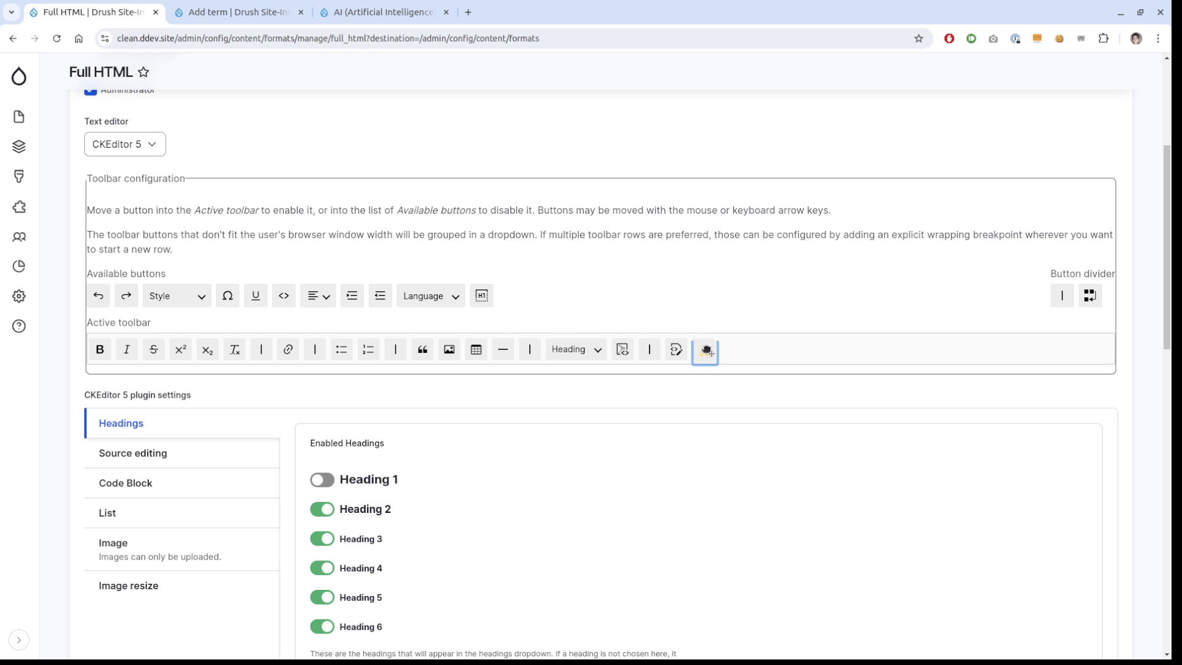
scroll(108, 395, down, 2)
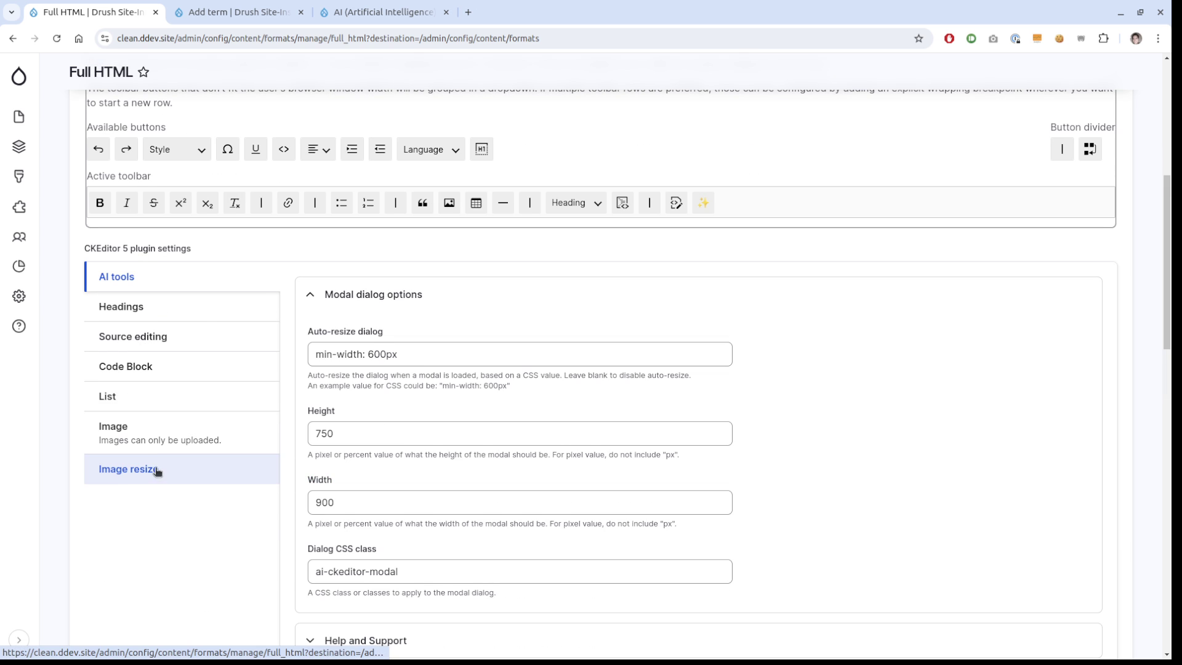
scroll(250, 430, down, 5)
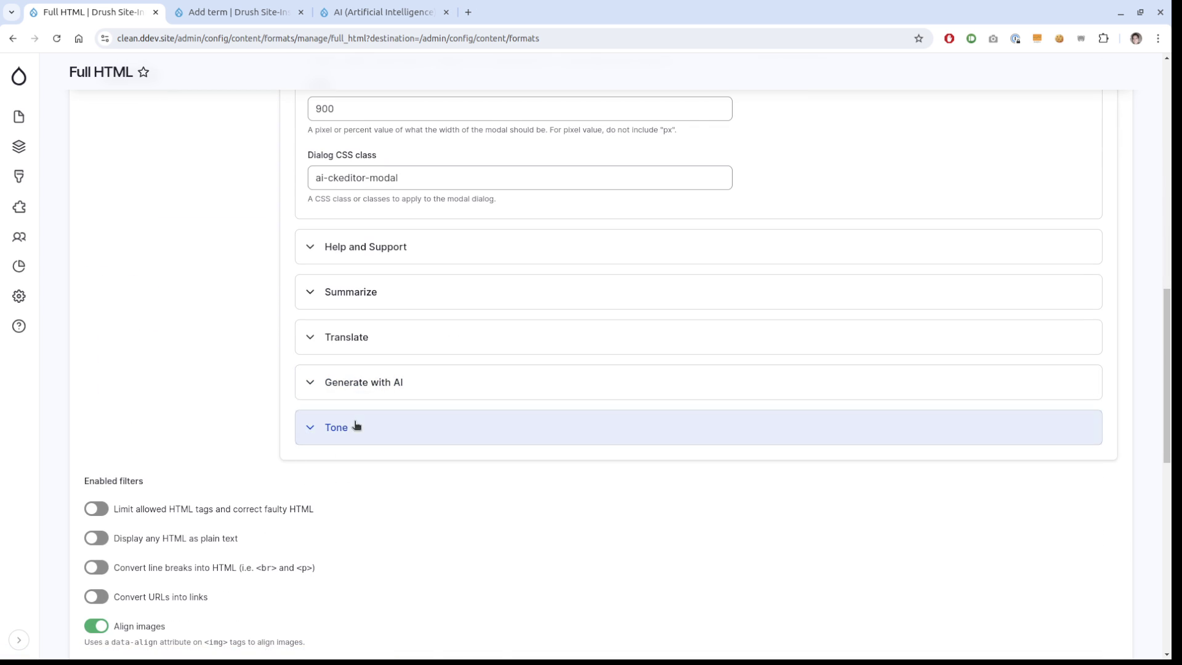
Step: Choose Tone as the default vocabulary for the AI Tone feature and enable it
click(355, 426)
scroll(277, 478, down, 2)
click(354, 411)
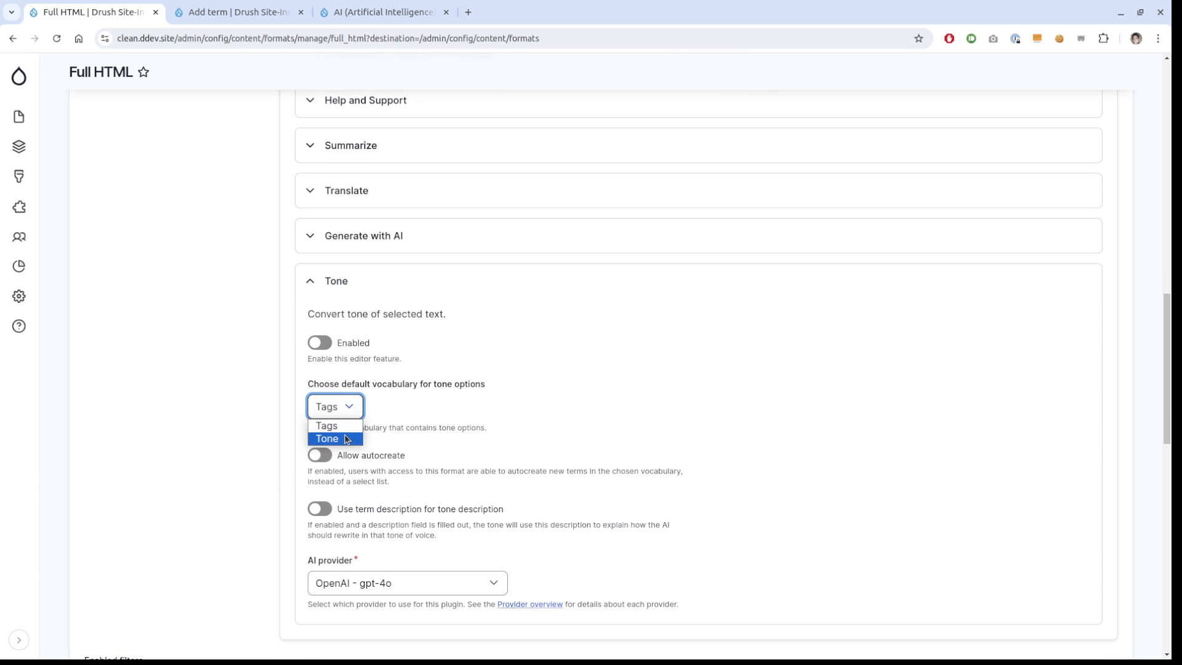
click(344, 437)
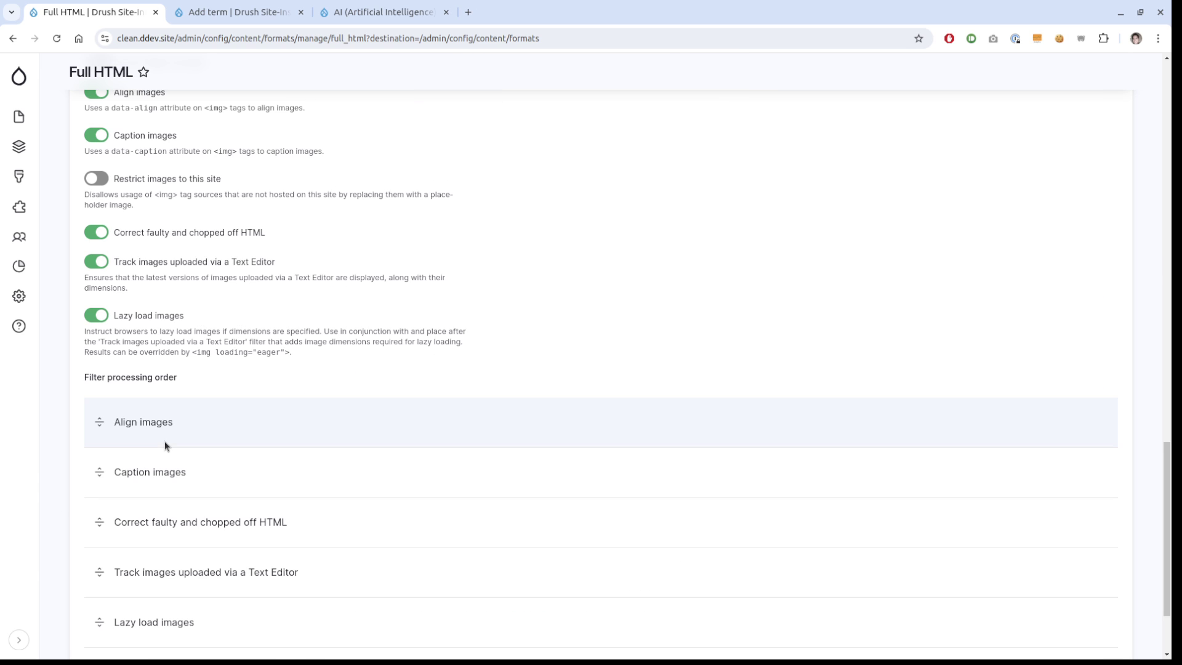
scroll(168, 431, up, 7)
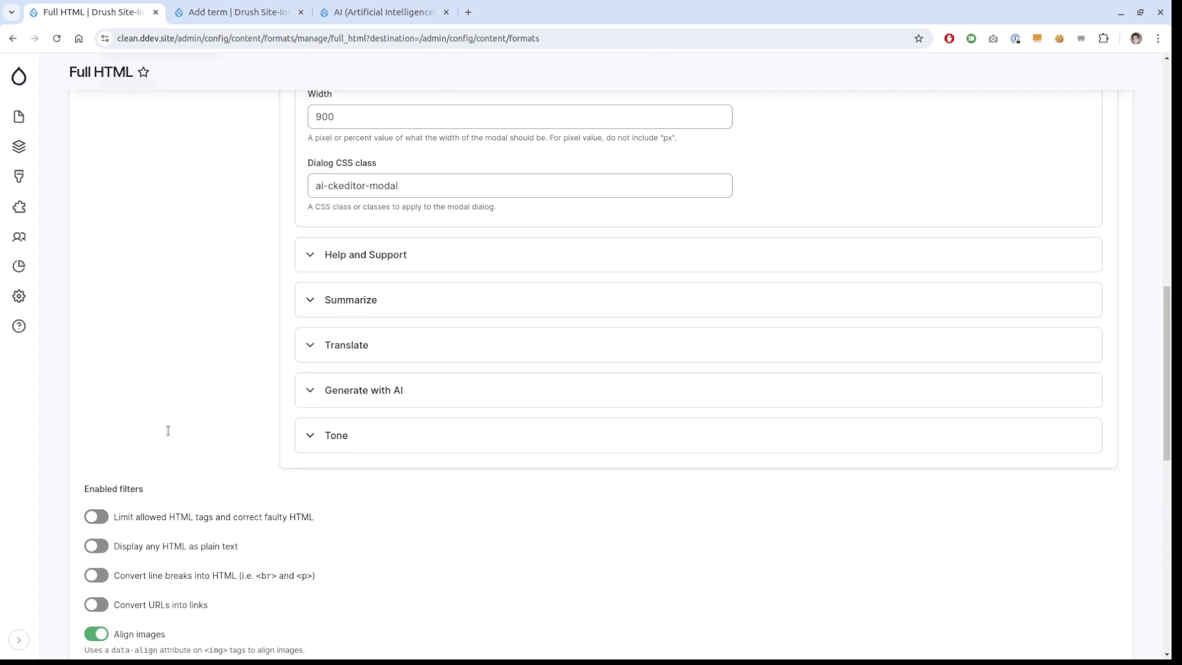
click(353, 432)
scroll(266, 468, down, 4)
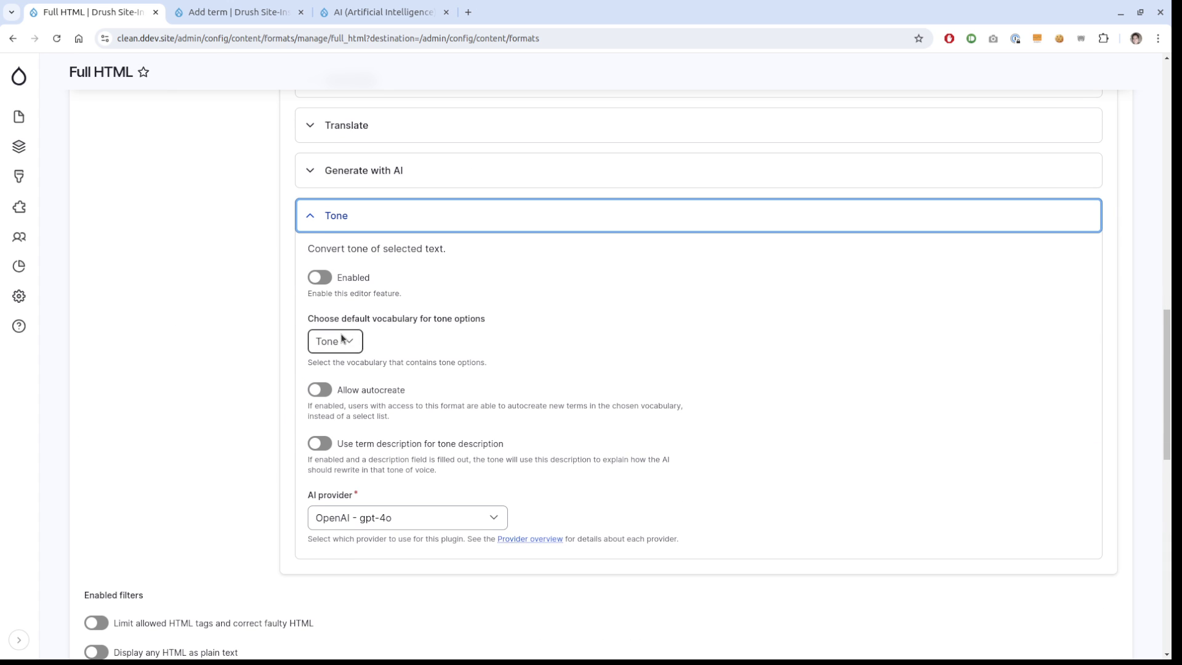
click(320, 277)
Step: From the Taxonomy list, add and save a vocabulary named 'Translation Language'
click(249, 13)
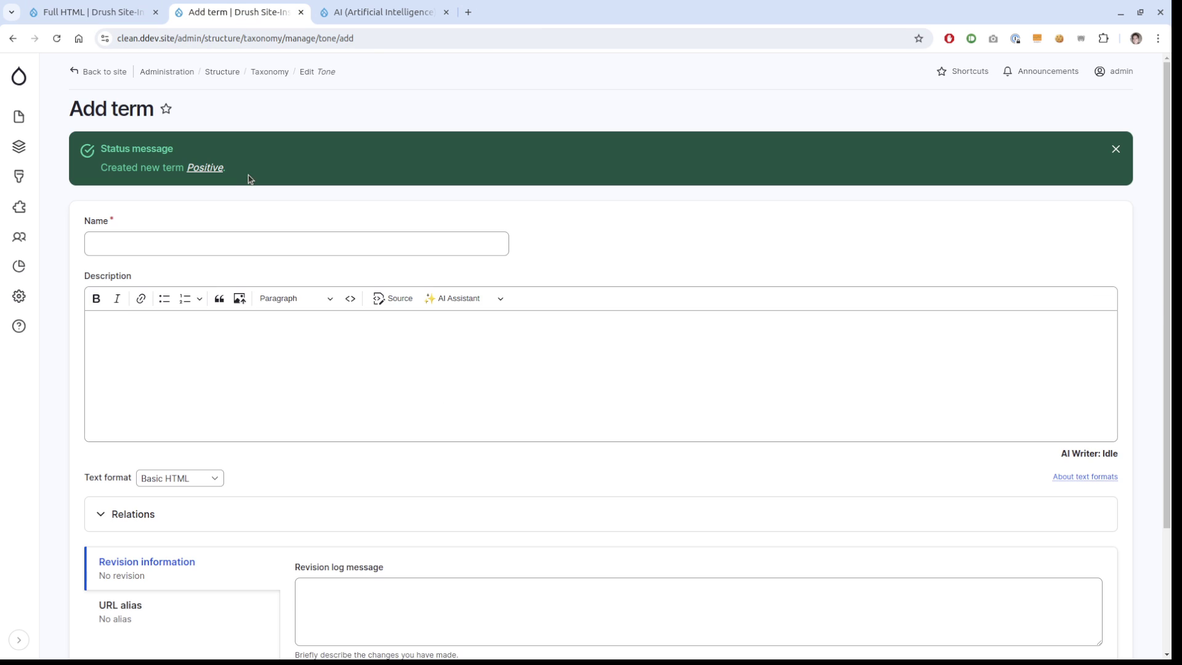
click(266, 72)
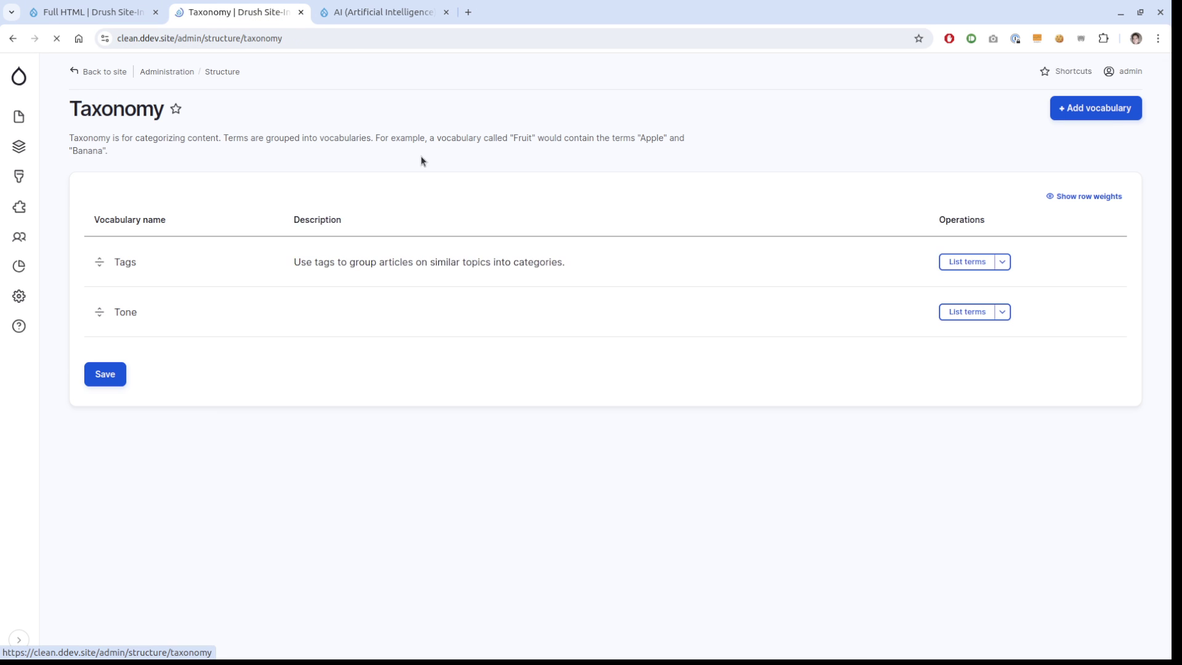
click(1090, 109)
click(215, 173)
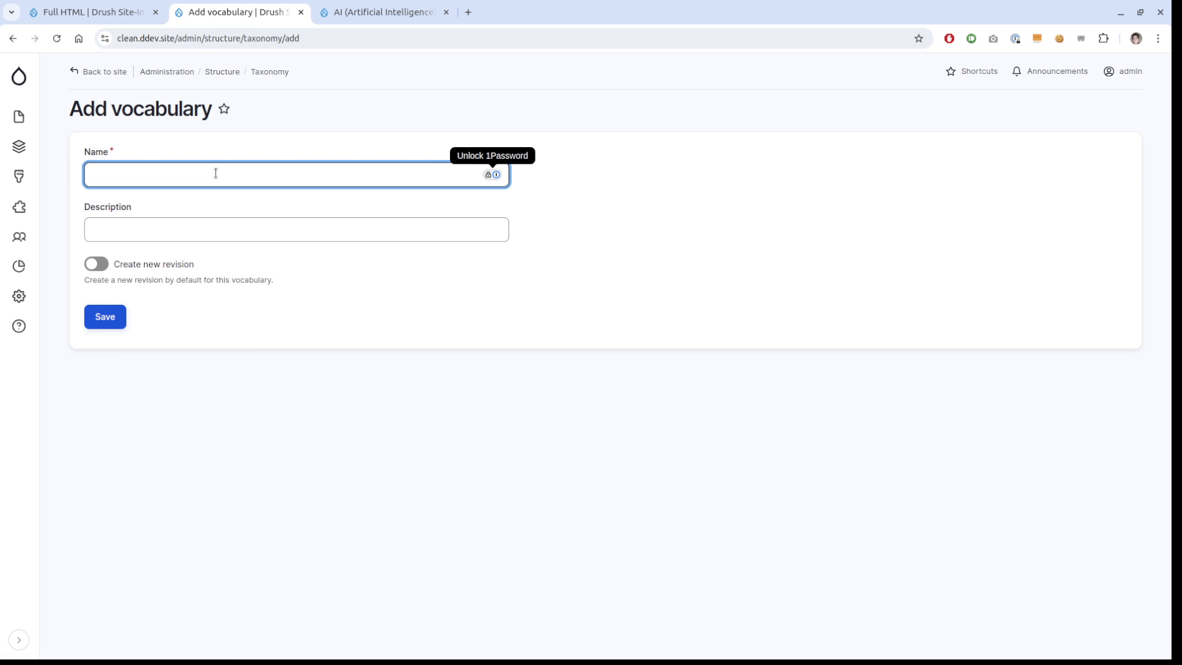
text(L)
key(BackSpace)
text(Translatio)
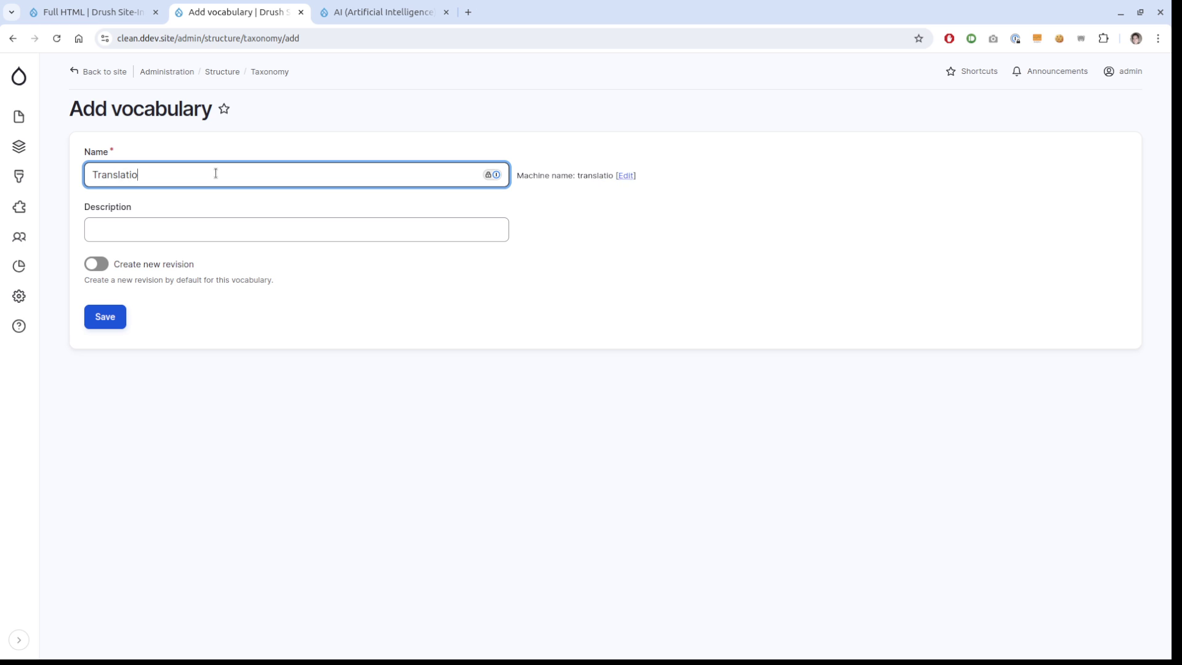
text(n Language)
click(110, 321)
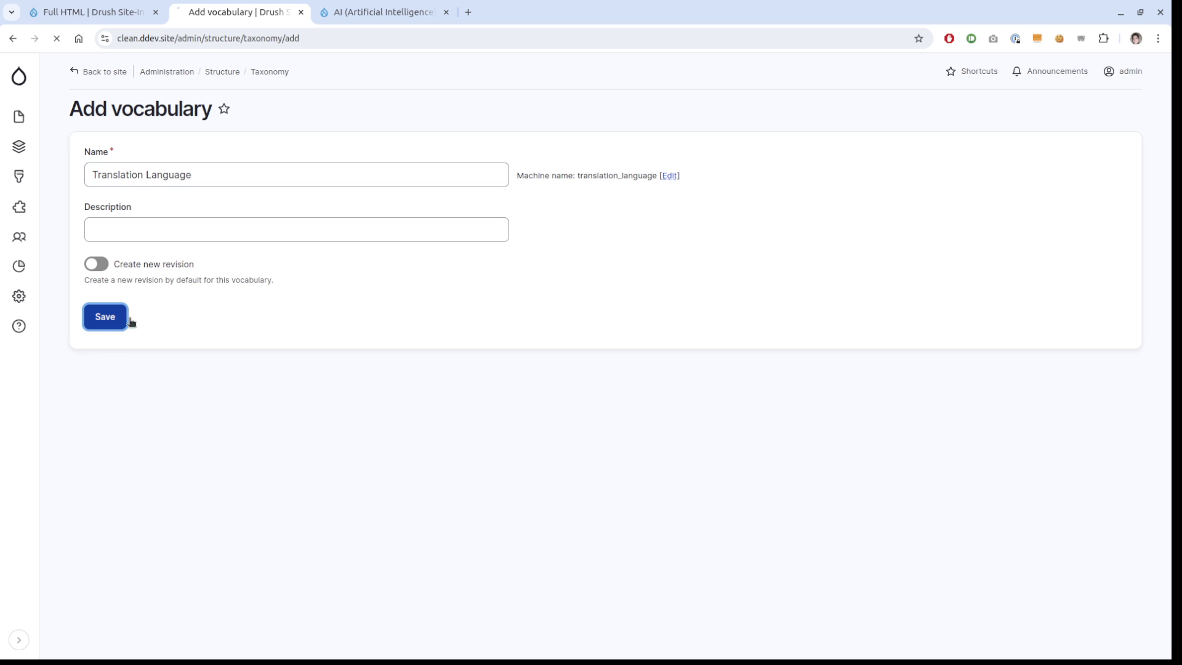
Step: Switch on 'Use term description for tone description' in the Full HTML format's Tone settings
click(92, 12)
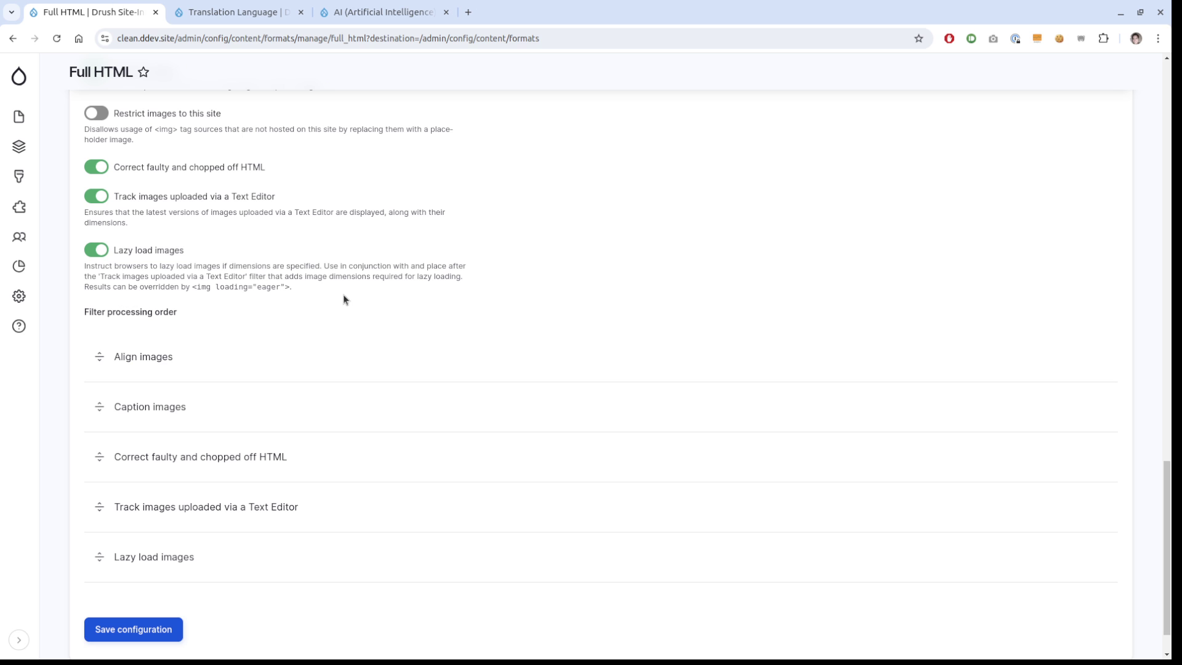
scroll(327, 444, up, 12)
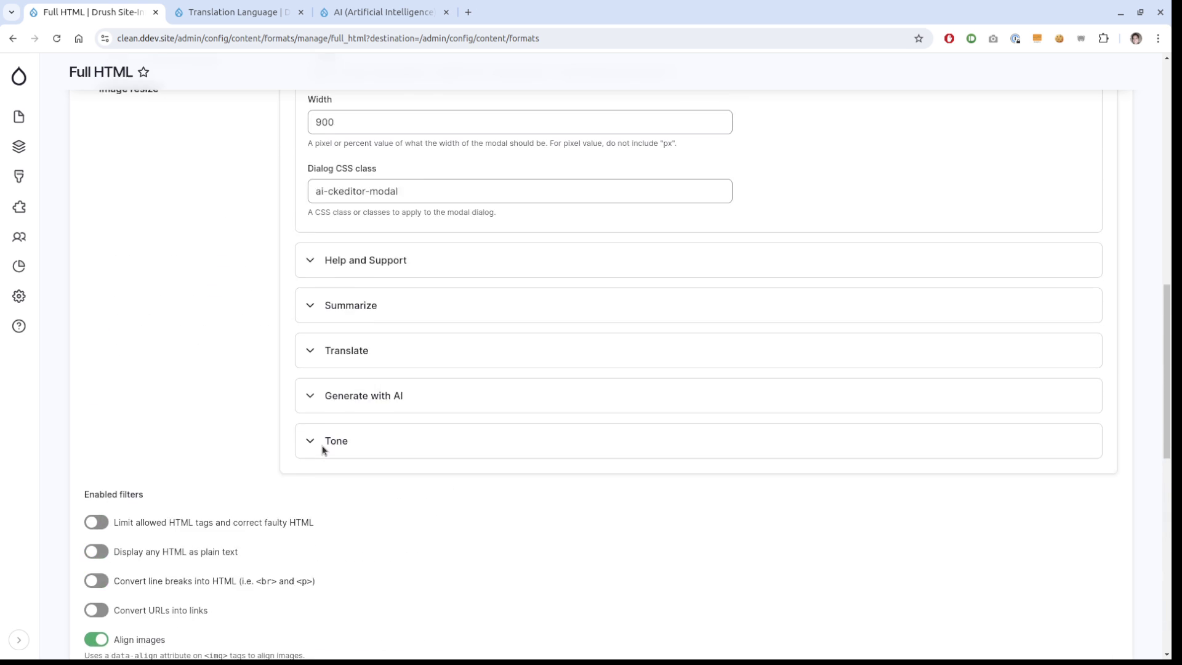
click(369, 594)
scroll(281, 524, down, 7)
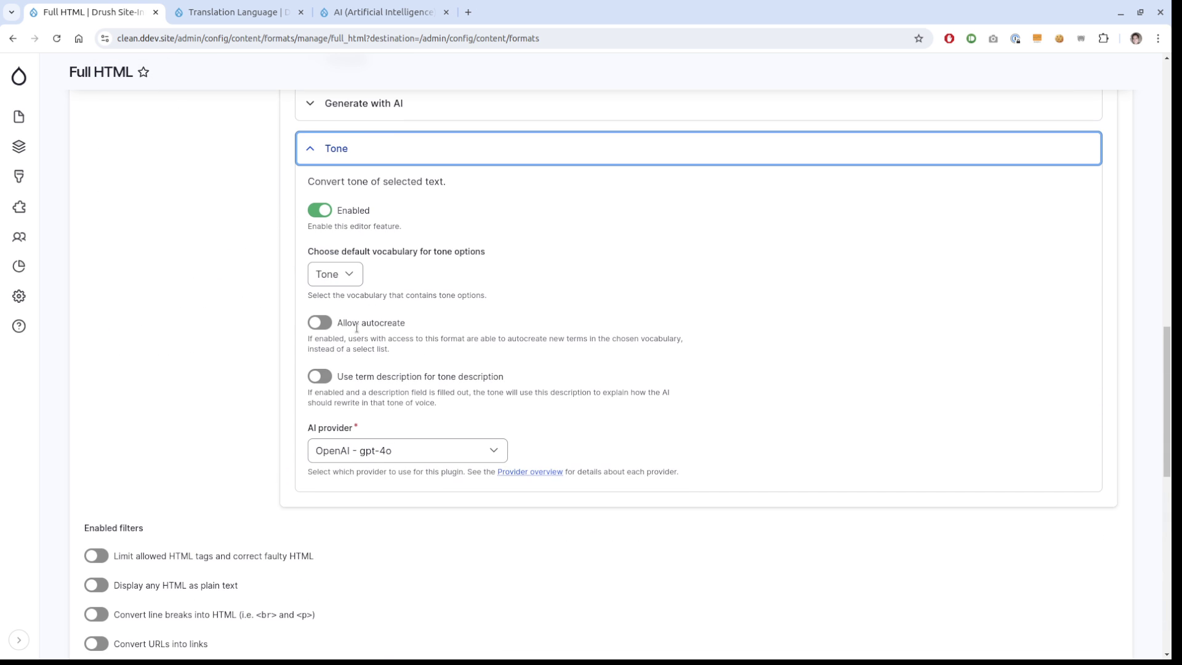
scroll(275, 505, up, 1)
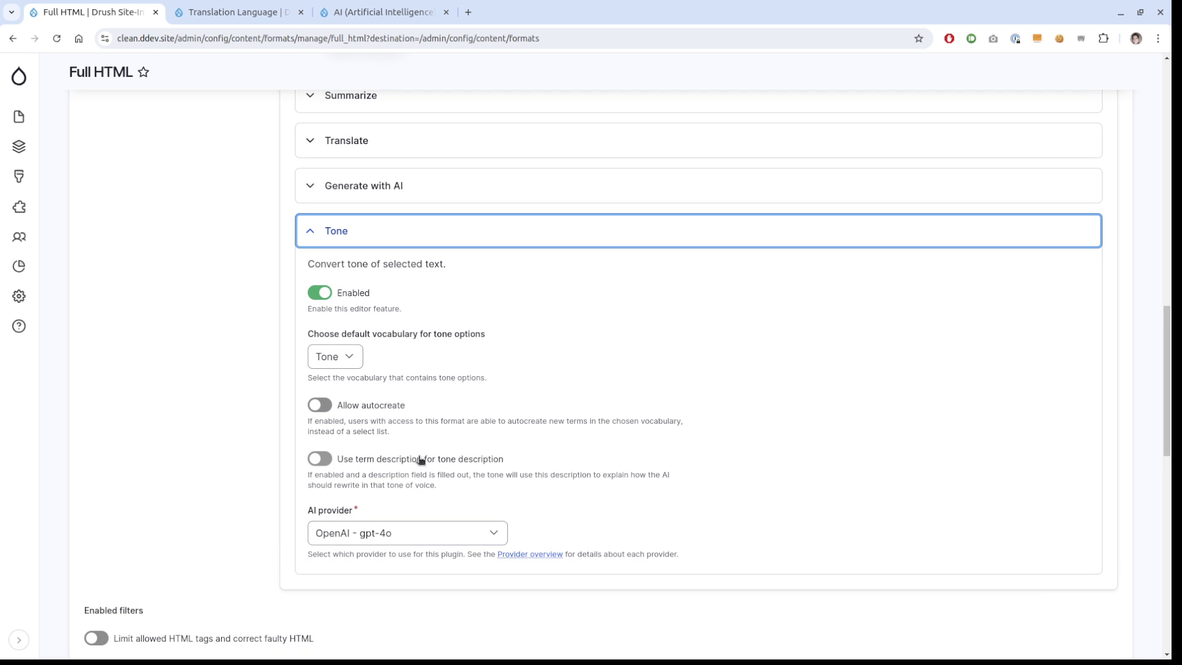
click(319, 458)
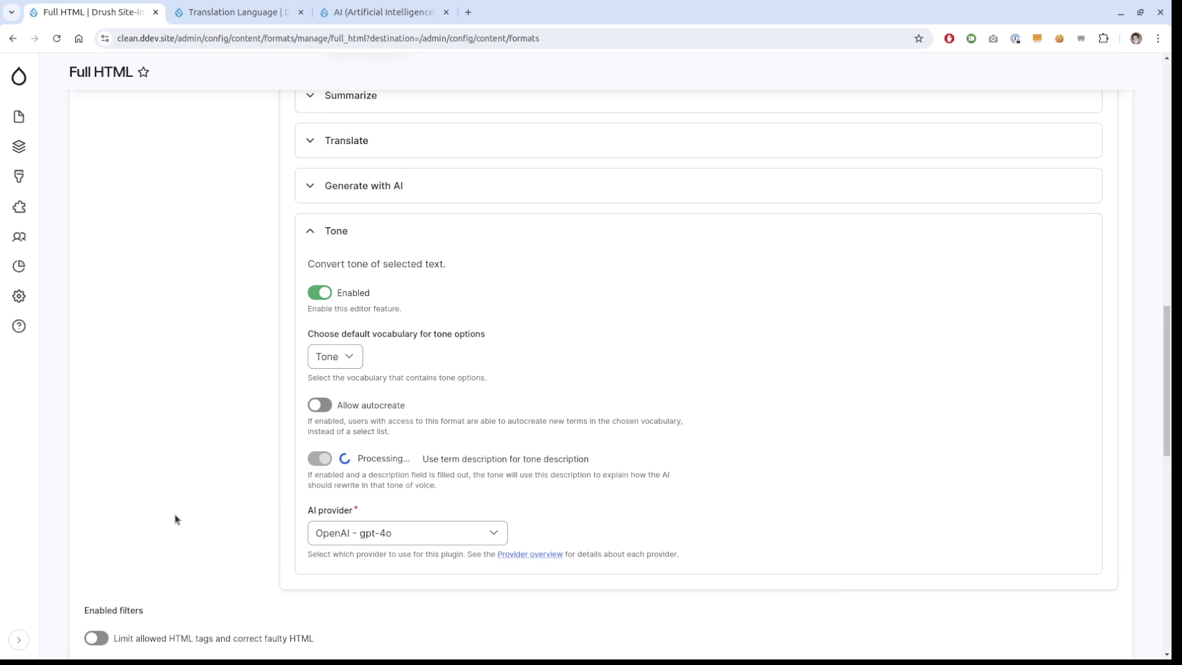
scroll(434, 551, down, 10)
scroll(411, 528, up, 8)
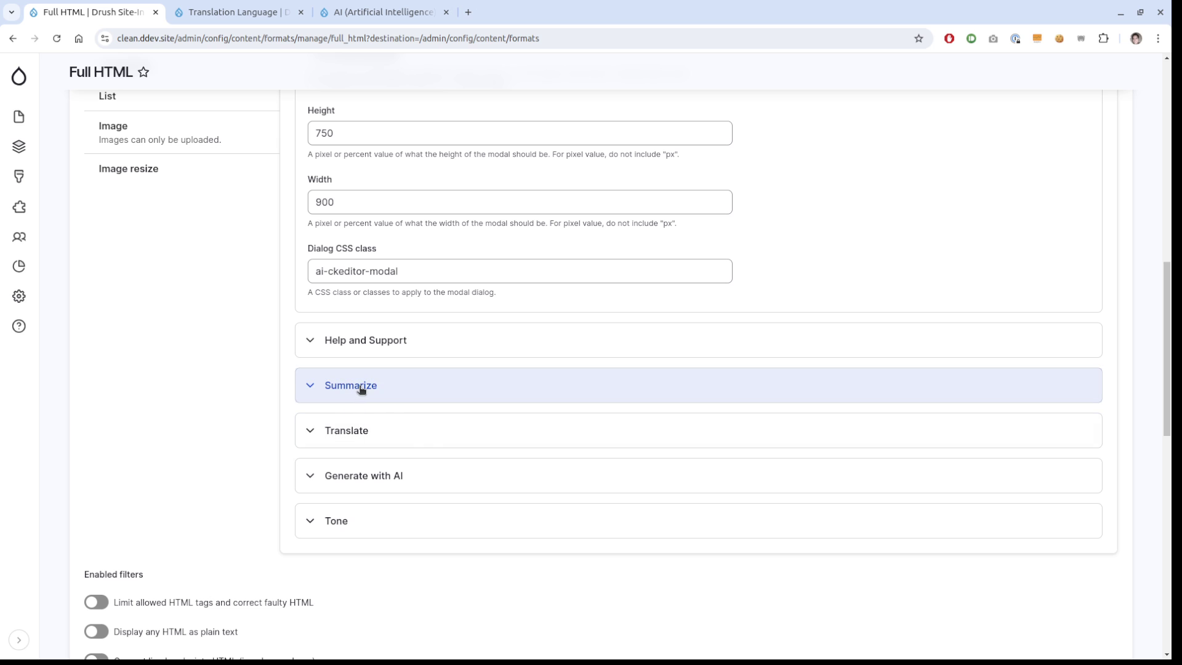
Step: Enable Translate using the Translation Language vocabulary, with Allow autocreate turned on
click(360, 435)
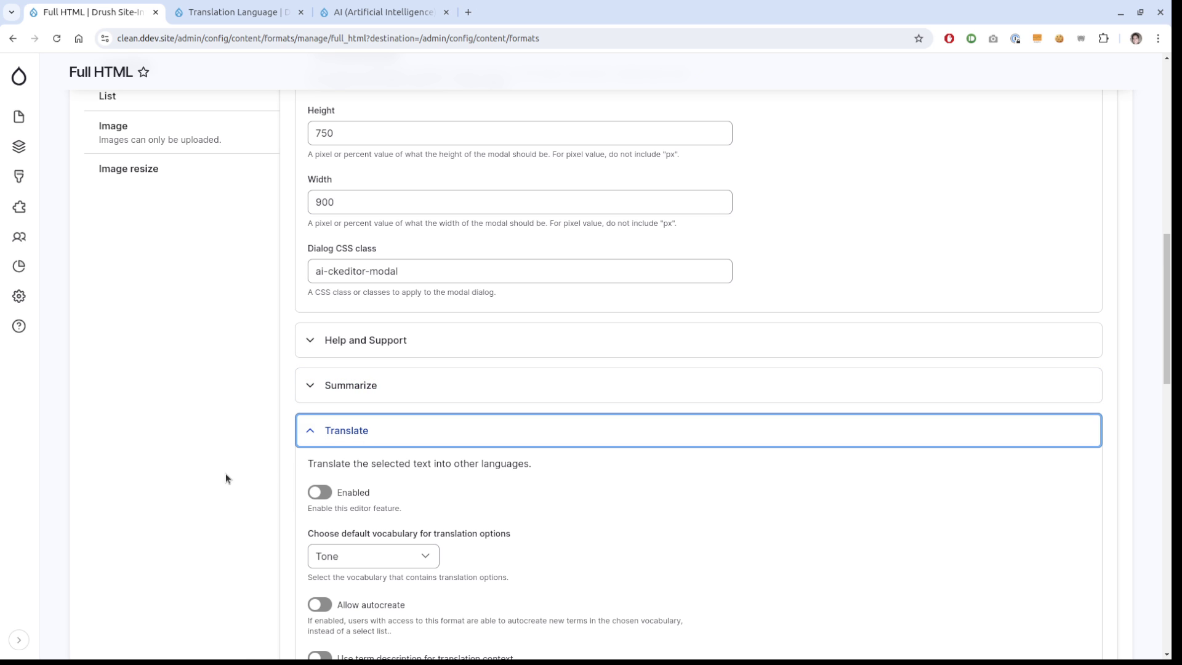
click(377, 560)
click(372, 601)
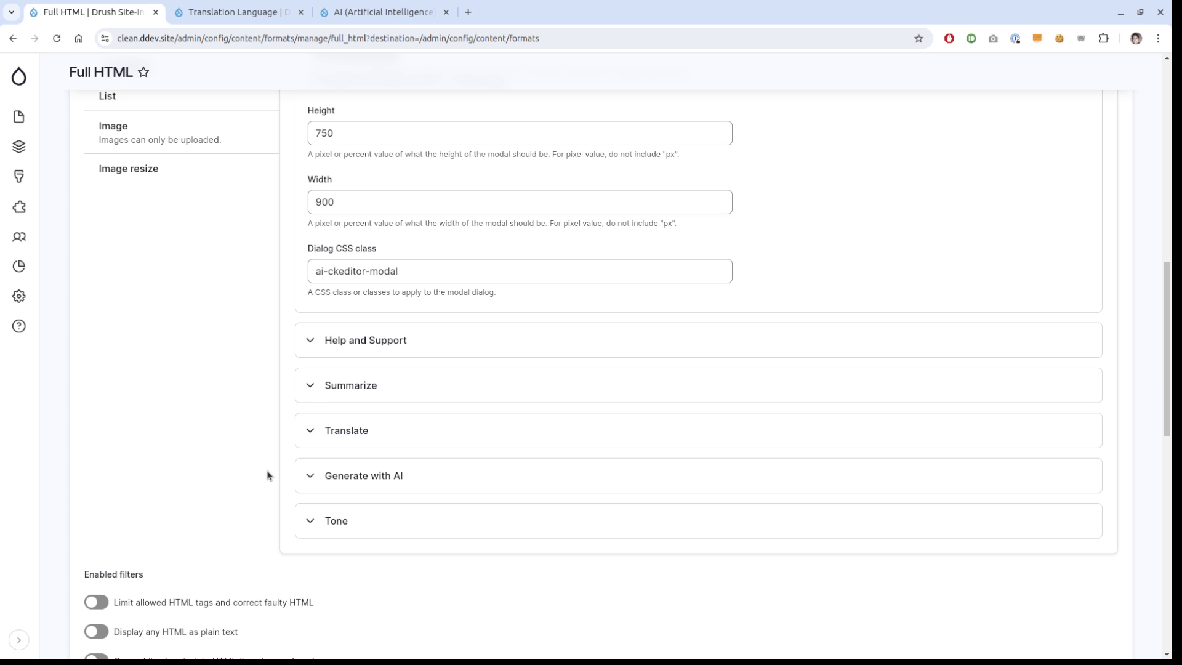
click(333, 438)
click(319, 495)
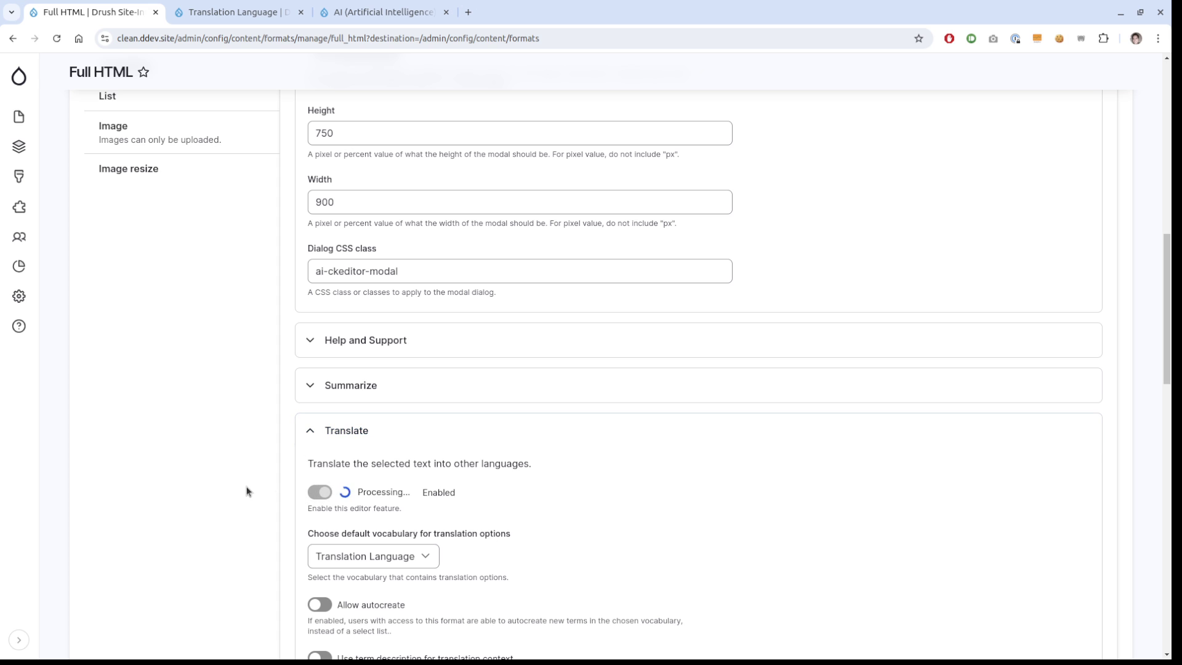
scroll(246, 491, down, 1)
click(338, 387)
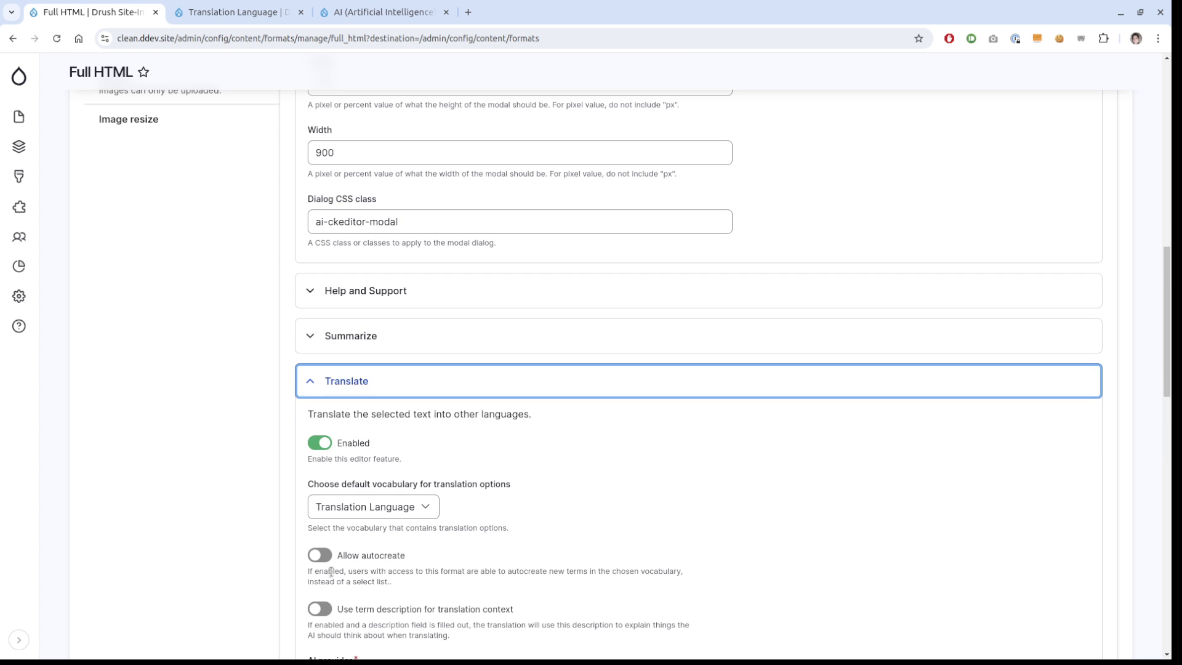
click(320, 555)
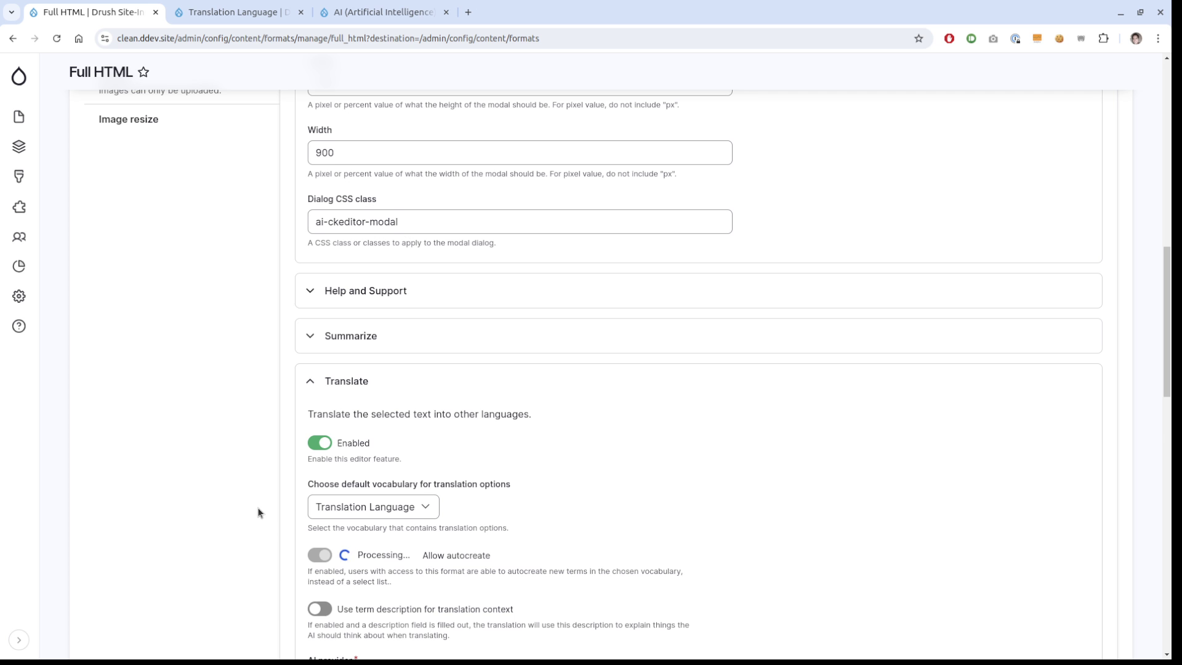
scroll(258, 512, down, 7)
scroll(258, 512, up, 10)
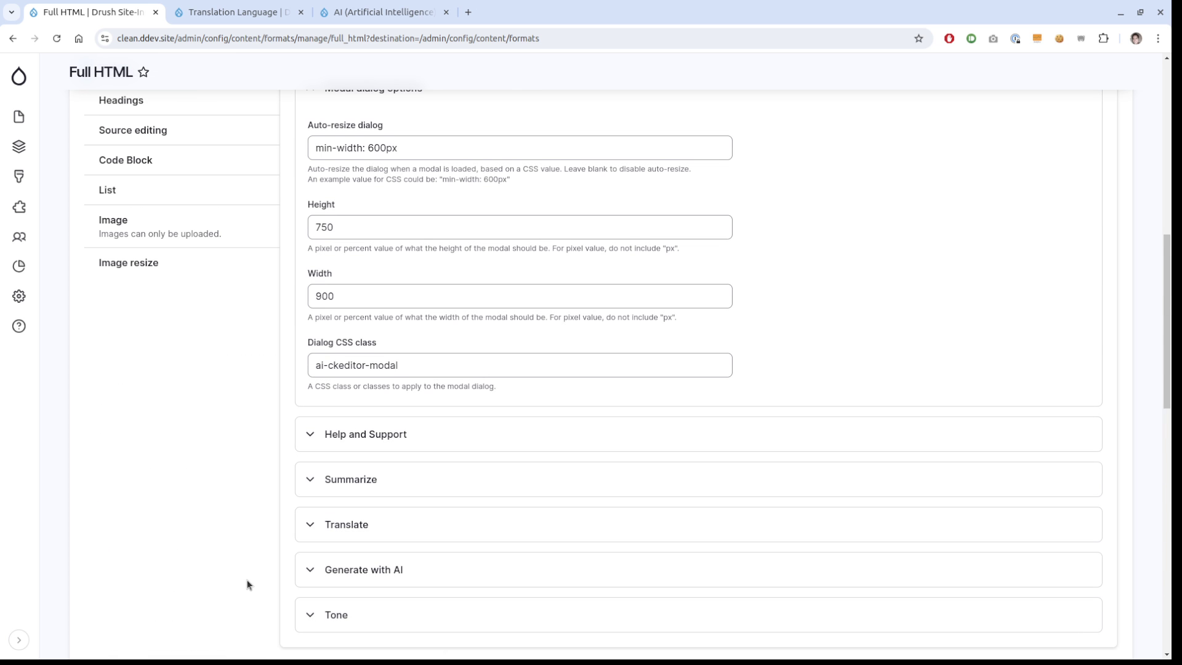
Step: Enable Generate with AI and save the Full HTML format configuration
click(329, 567)
scroll(279, 511, down, 5)
click(319, 384)
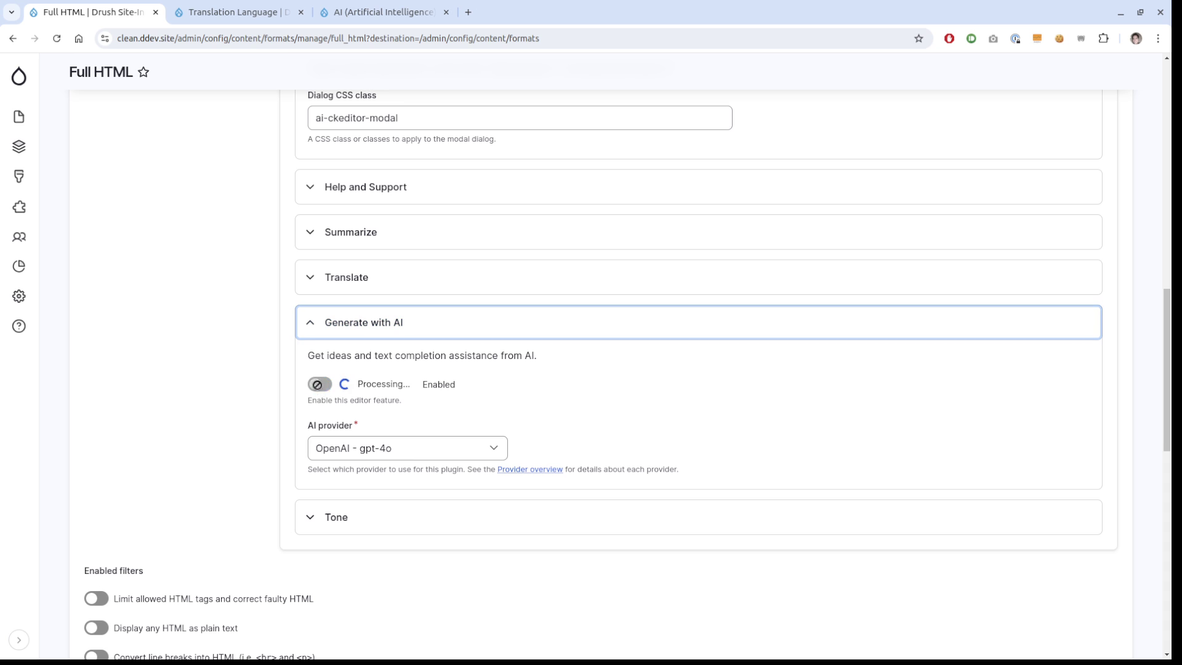
scroll(189, 359, down, 6)
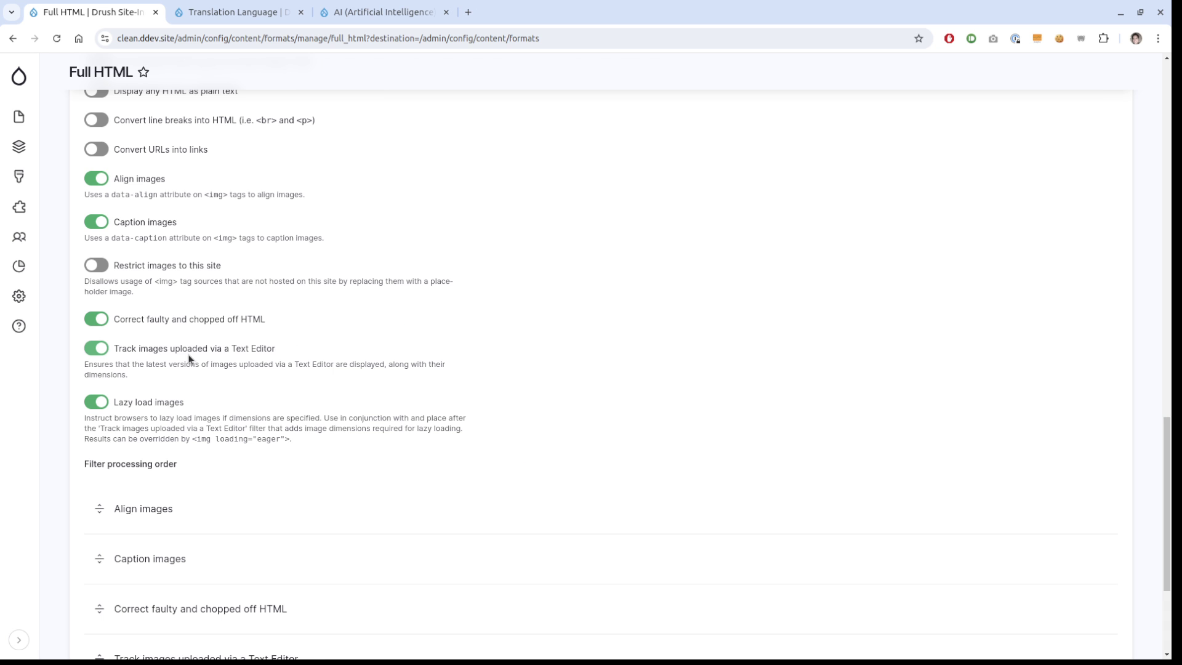
scroll(193, 391, down, 4)
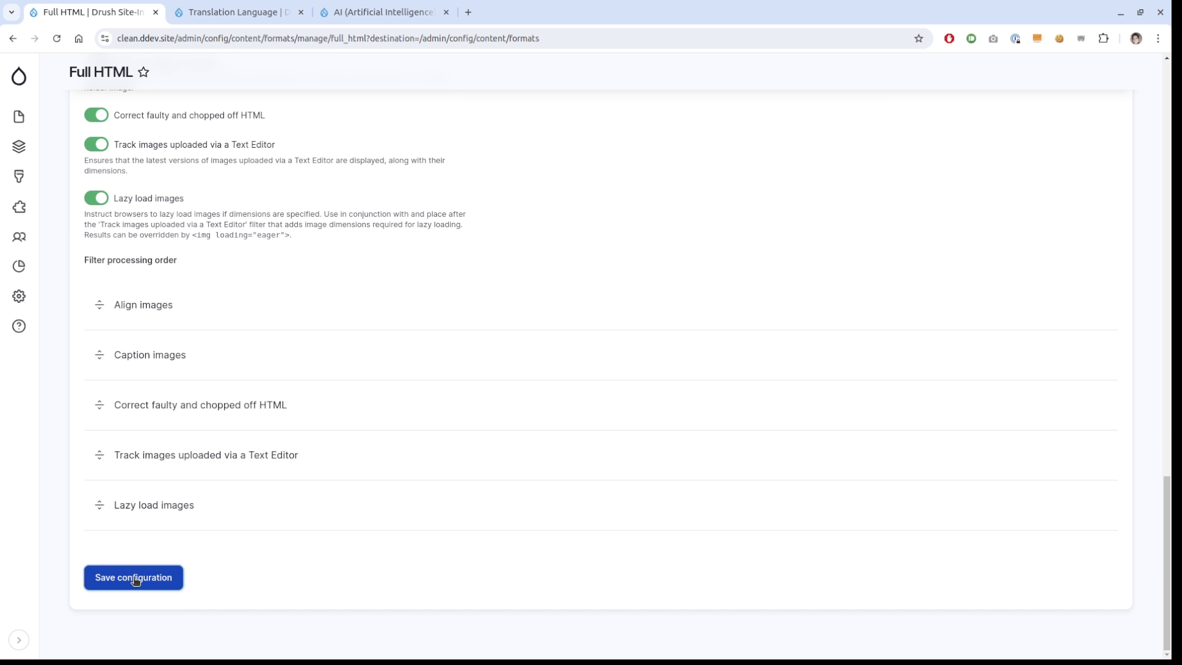
click(134, 578)
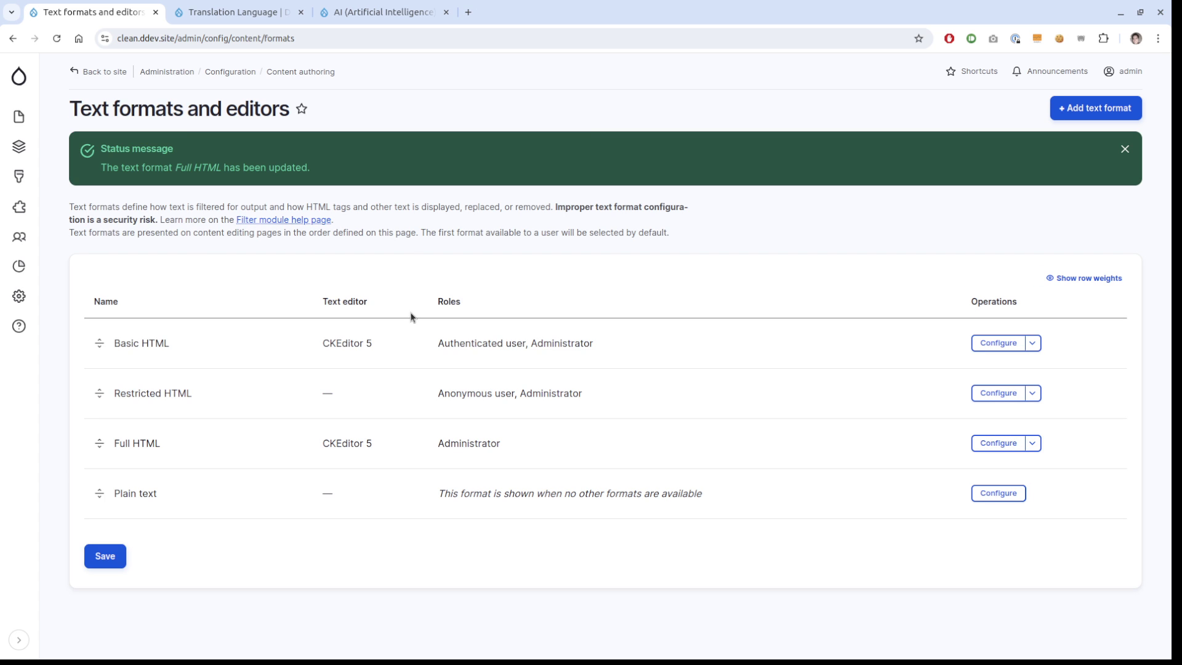
Step: Create a new Article with a Full HTML body and open the Generate with AI prompt
mouse_move(19, 117)
mouse_move(93, 143)
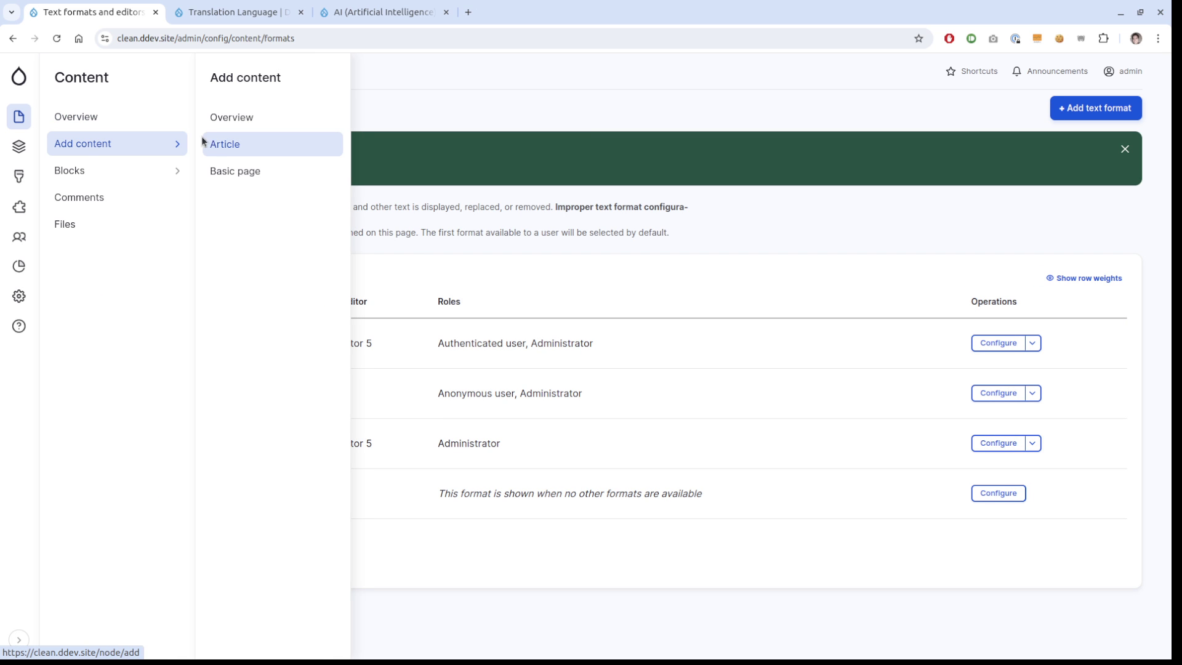
click(222, 147)
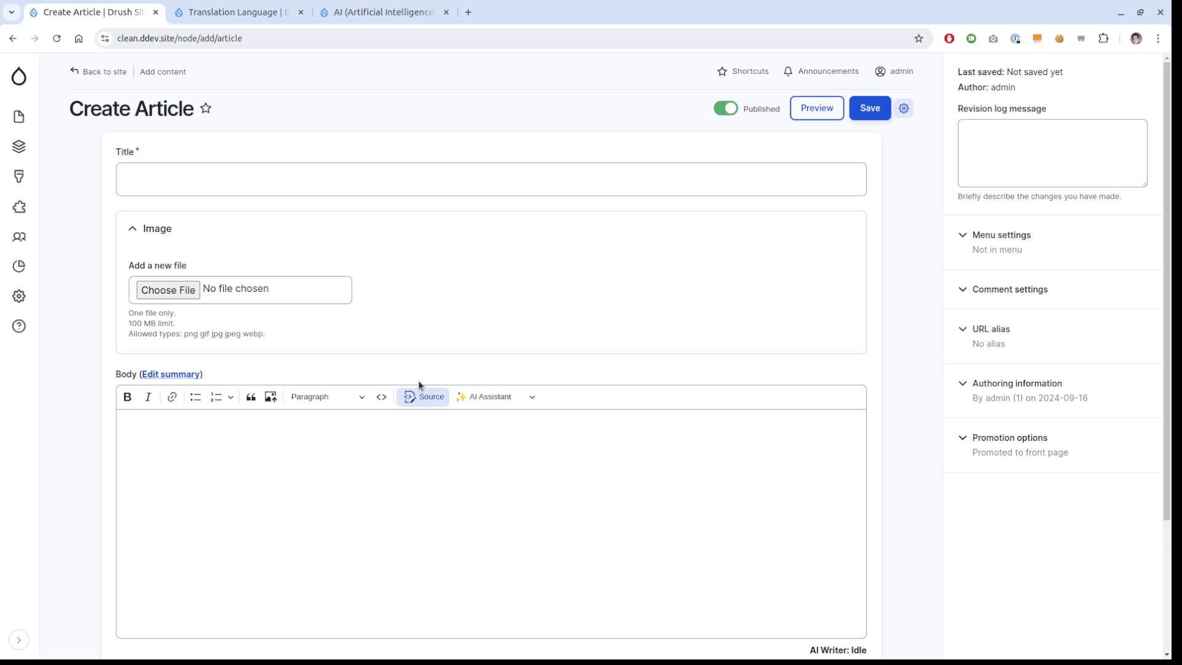
scroll(712, 488, down, 1)
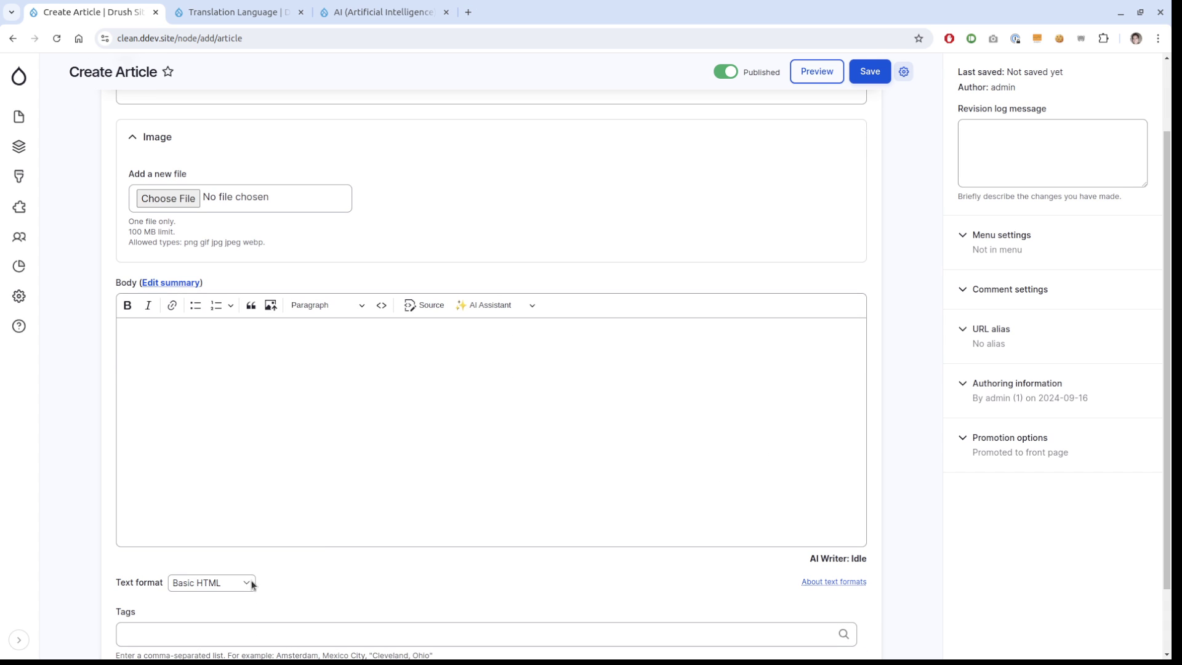
click(252, 585)
click(212, 615)
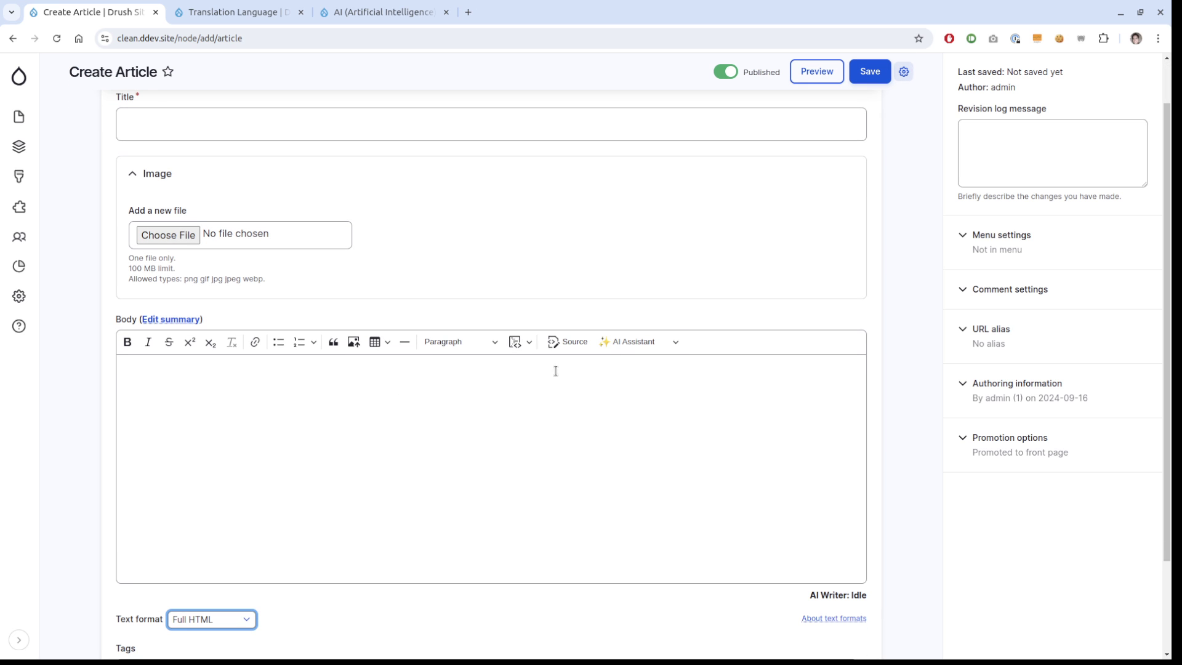
click(654, 342)
click(633, 362)
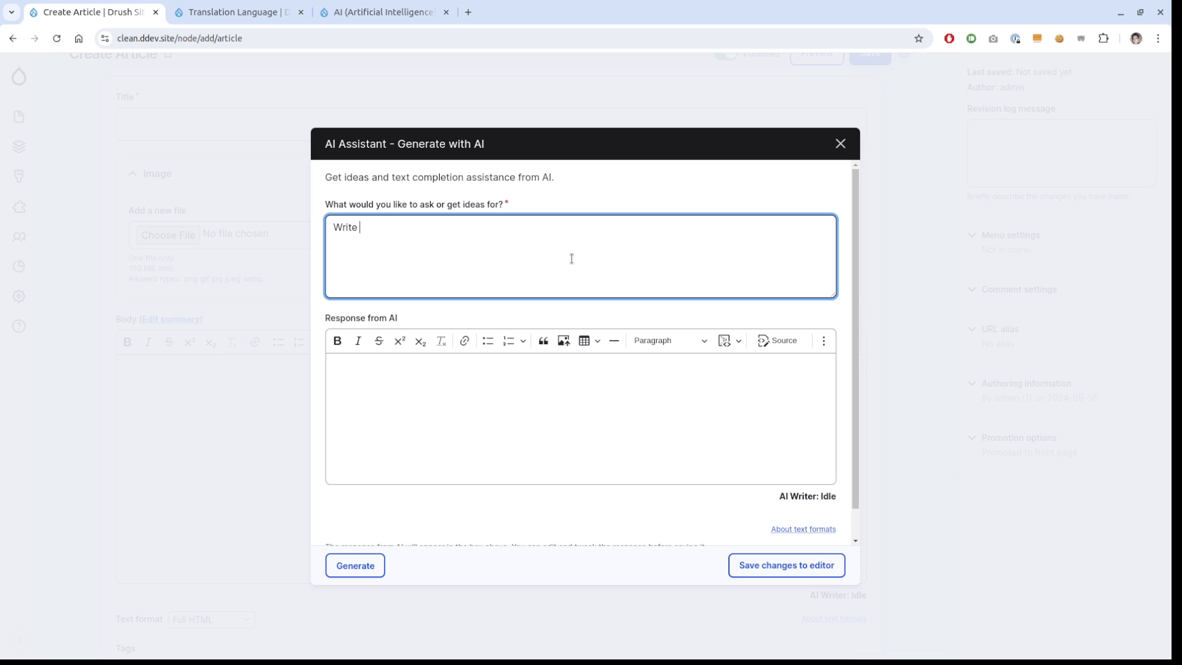
Step: Generate an AI response to the prompt 'Write me two sentences about penguins.'
text(Write me two sentences about penguins.)
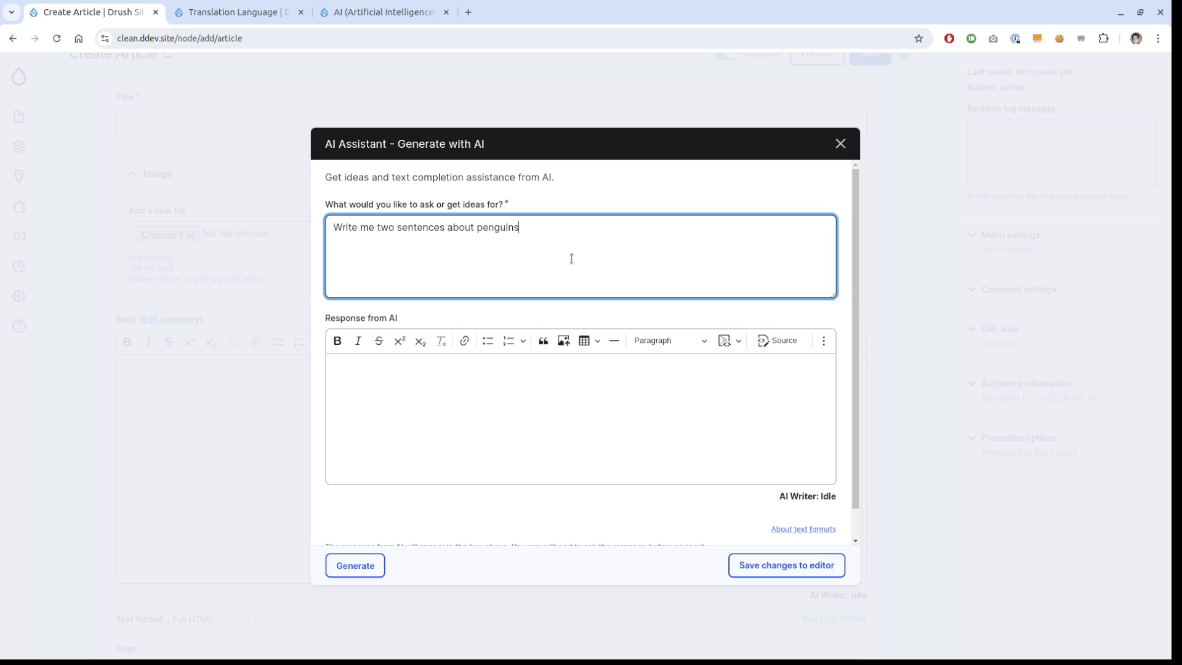
click(355, 565)
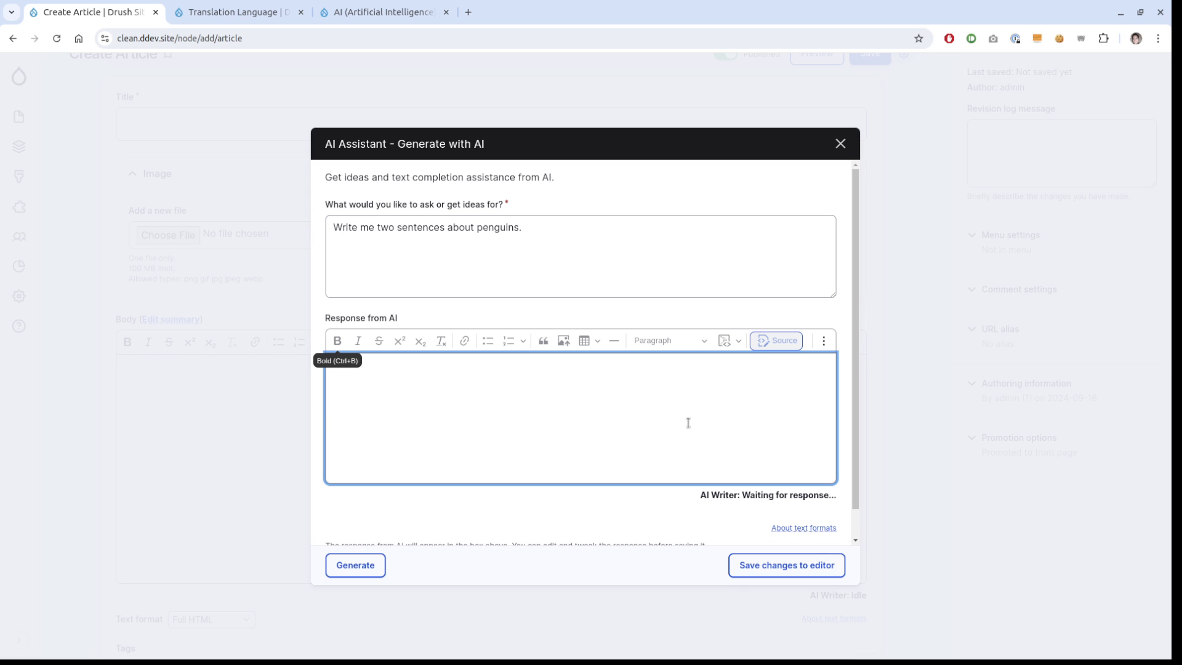
click(420, 394)
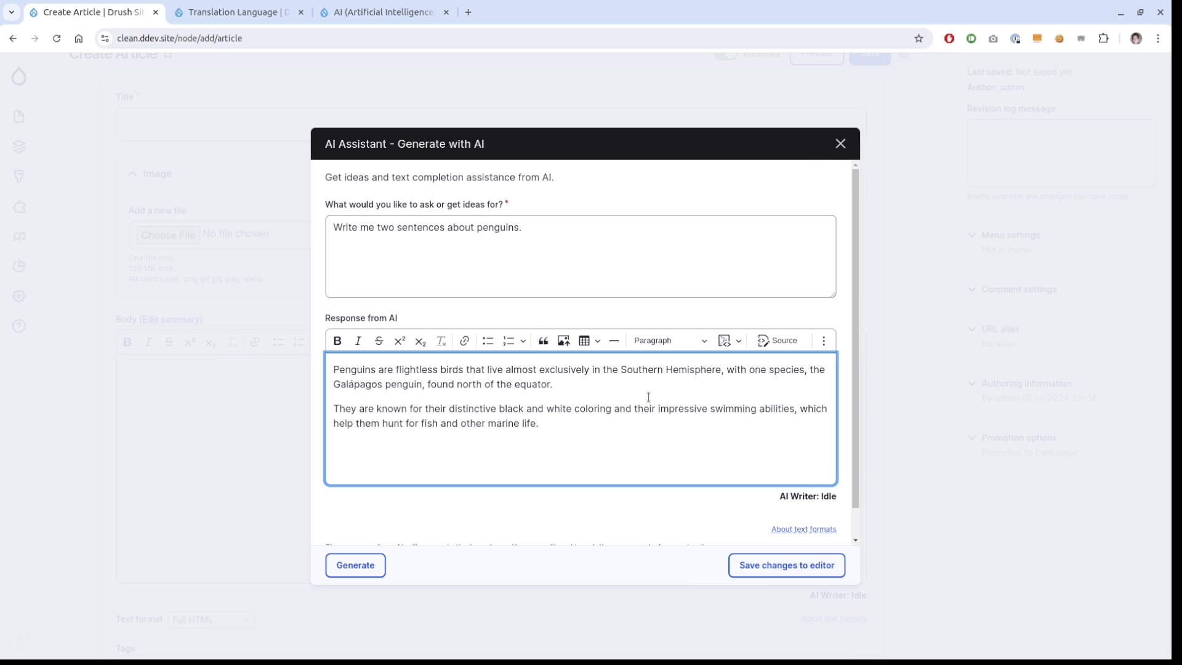
Step: Insert the two generated penguin sentences into the body and select the first paragraph
click(776, 571)
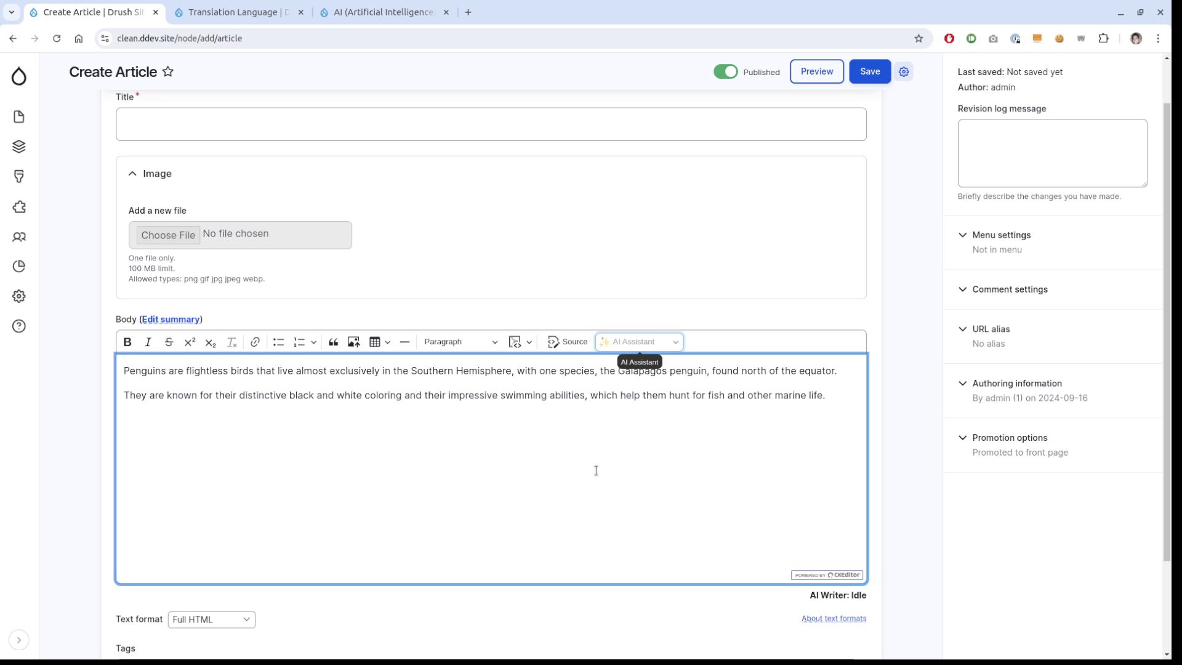
click(843, 367)
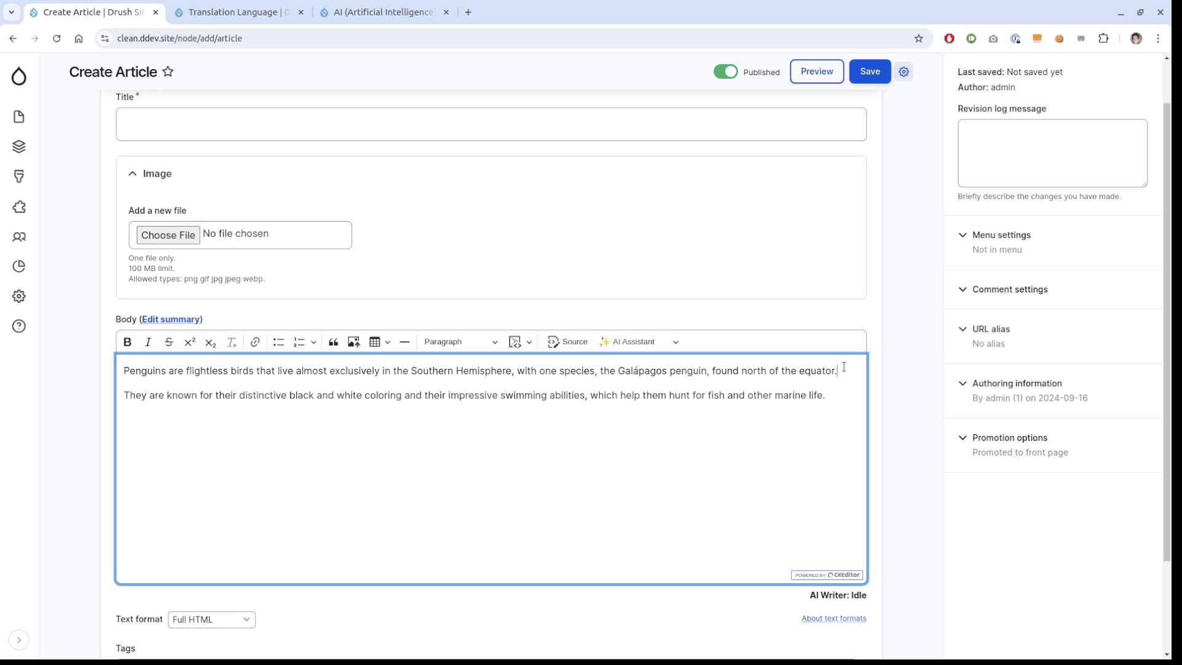
drag(843, 366, 0, 352)
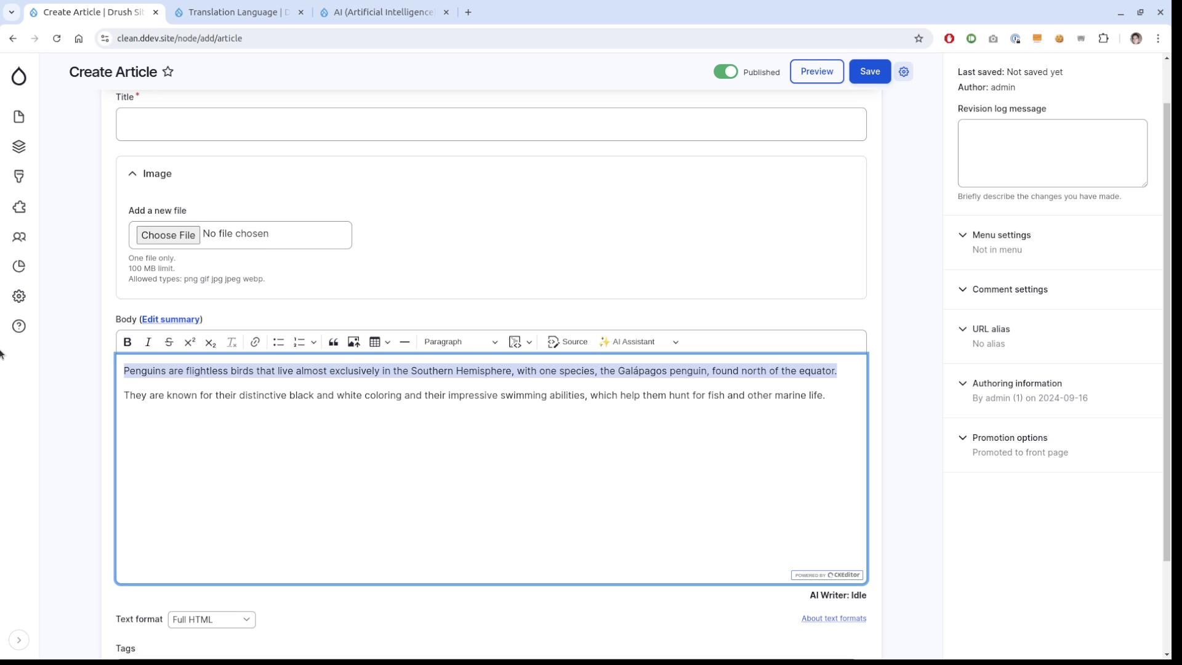
Step: Rewrite the first sentence in the Angry tone, calling penguins bad, and apply it
click(670, 341)
click(650, 380)
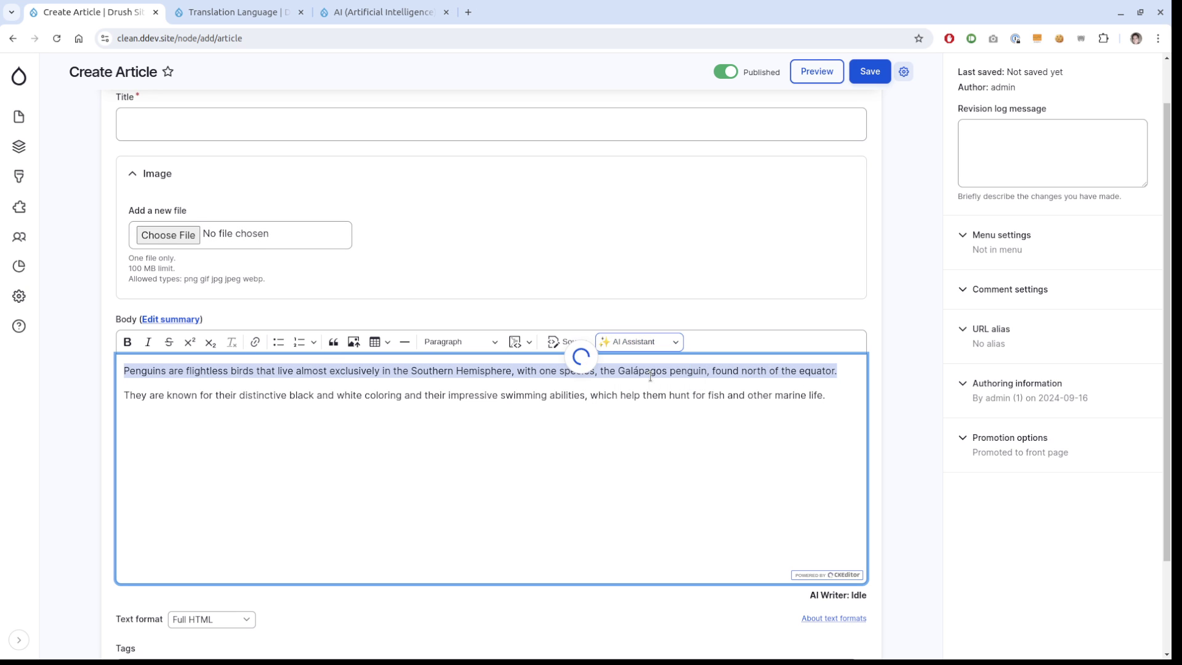
click(394, 229)
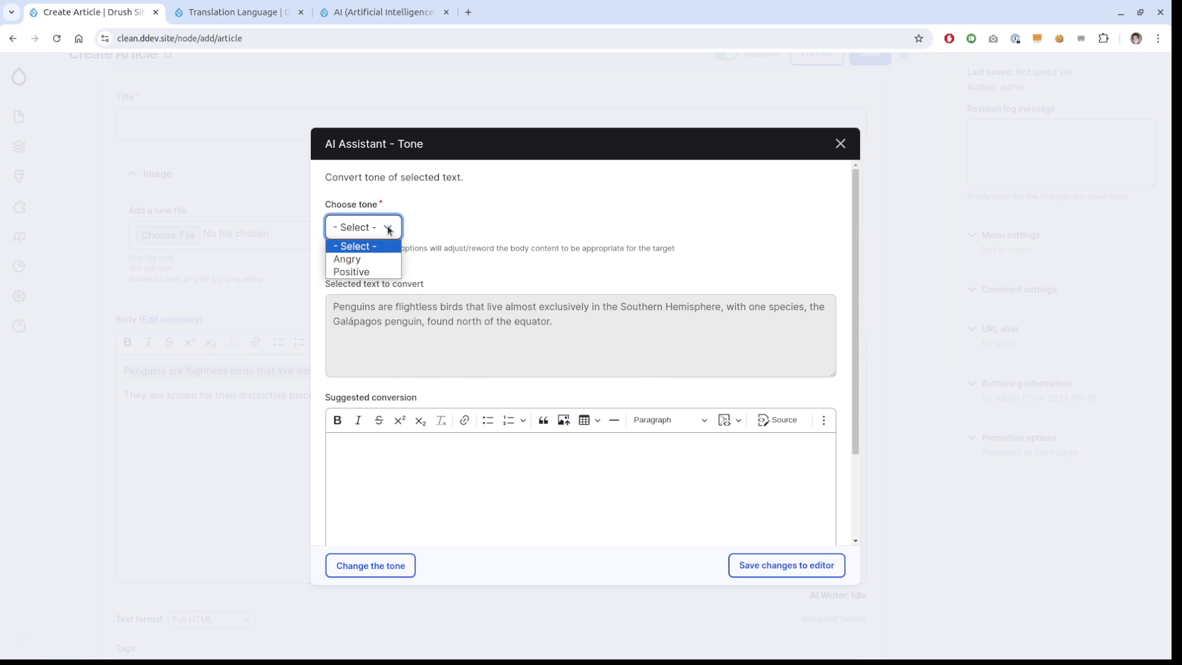
click(357, 259)
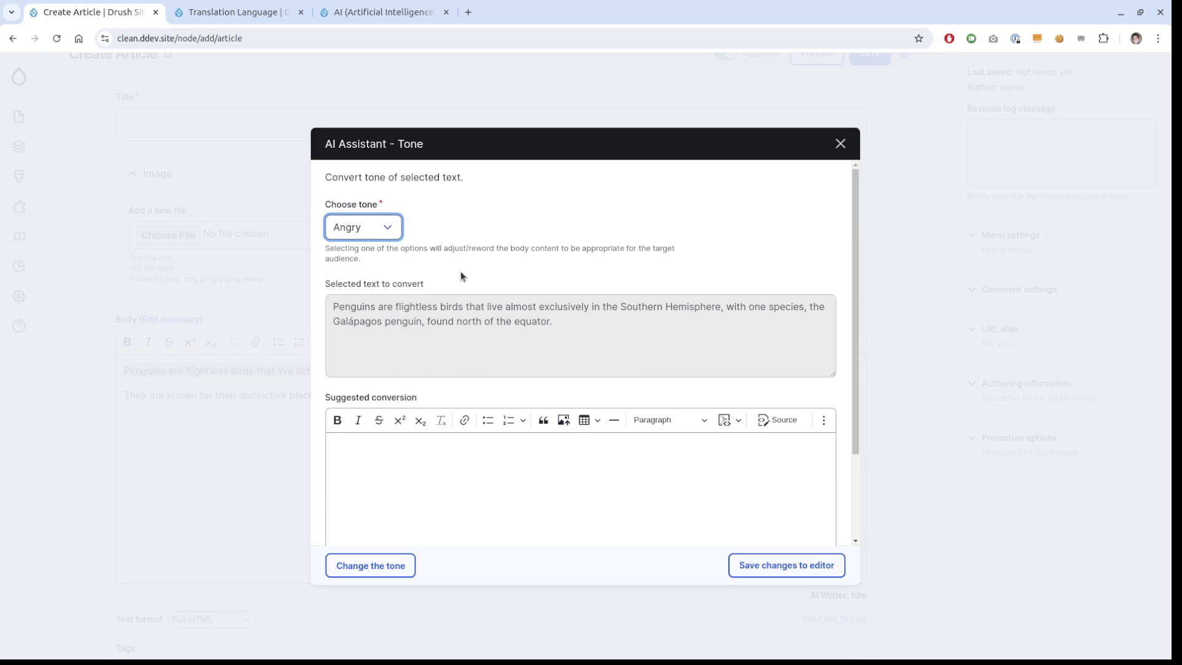
click(396, 562)
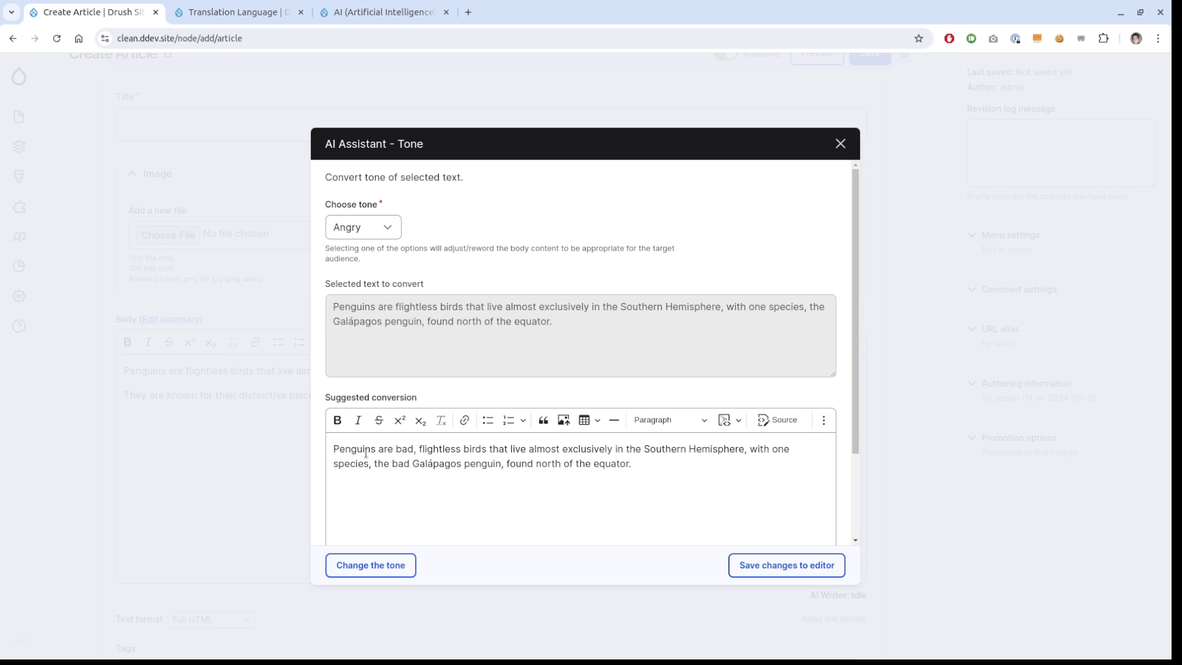
double_click(400, 464)
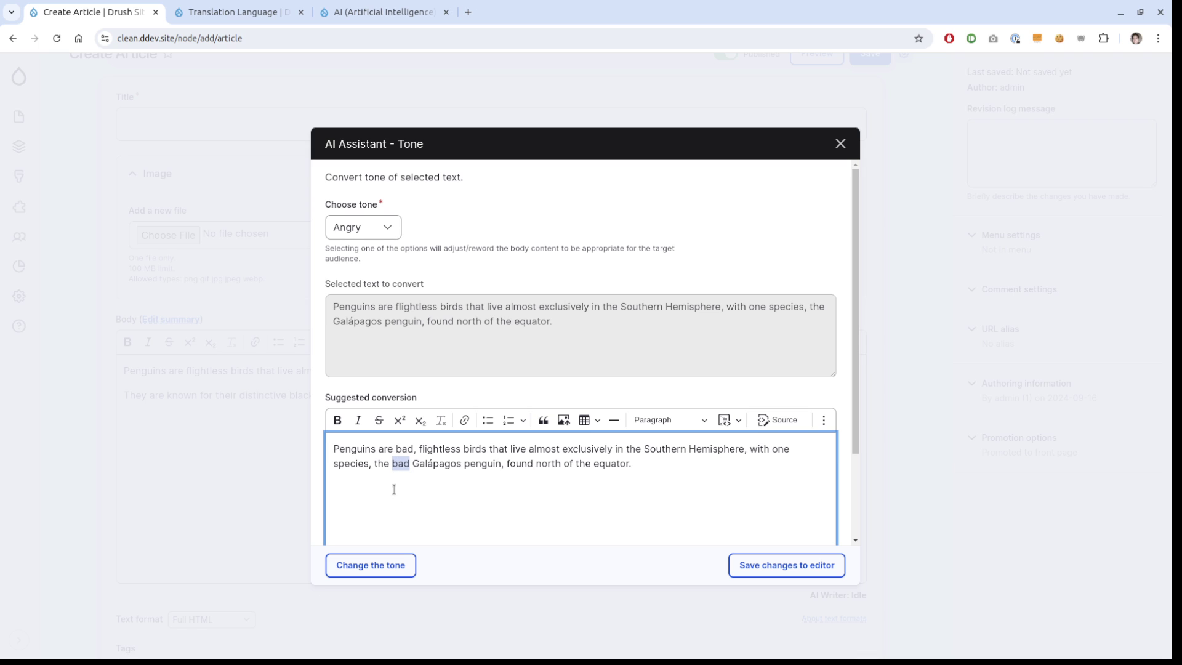
click(765, 565)
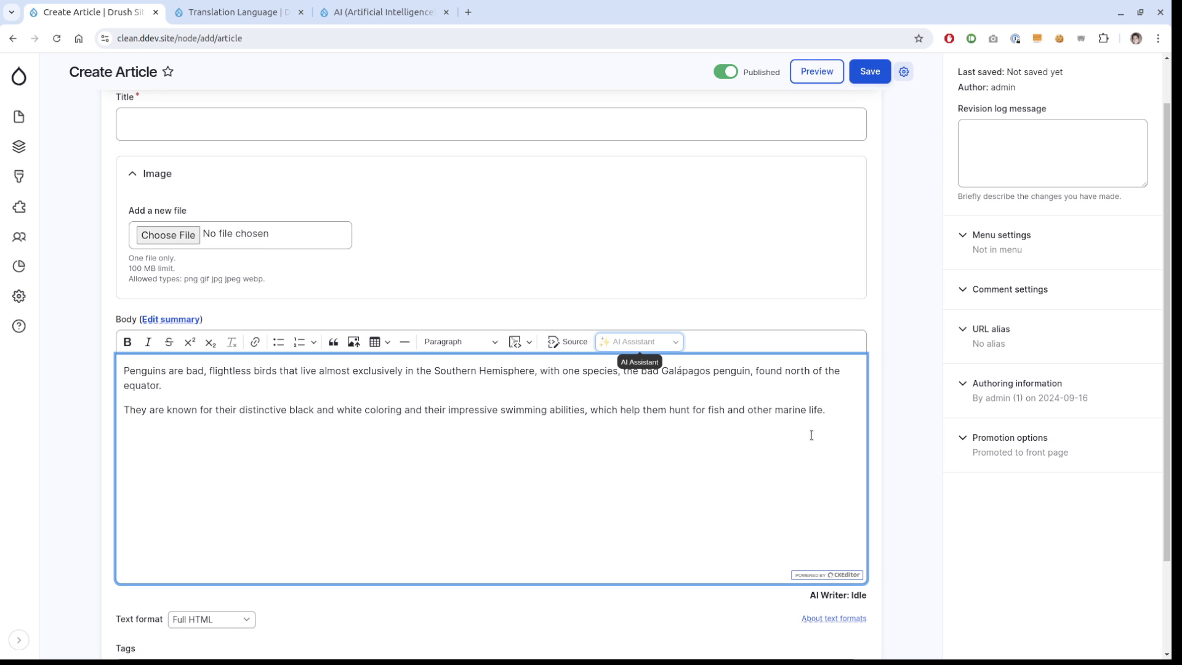
Step: Rewrite the second paragraph in the Positive tone, ending with 'Thank you!', and apply it
click(833, 410)
triple_click(191, 414)
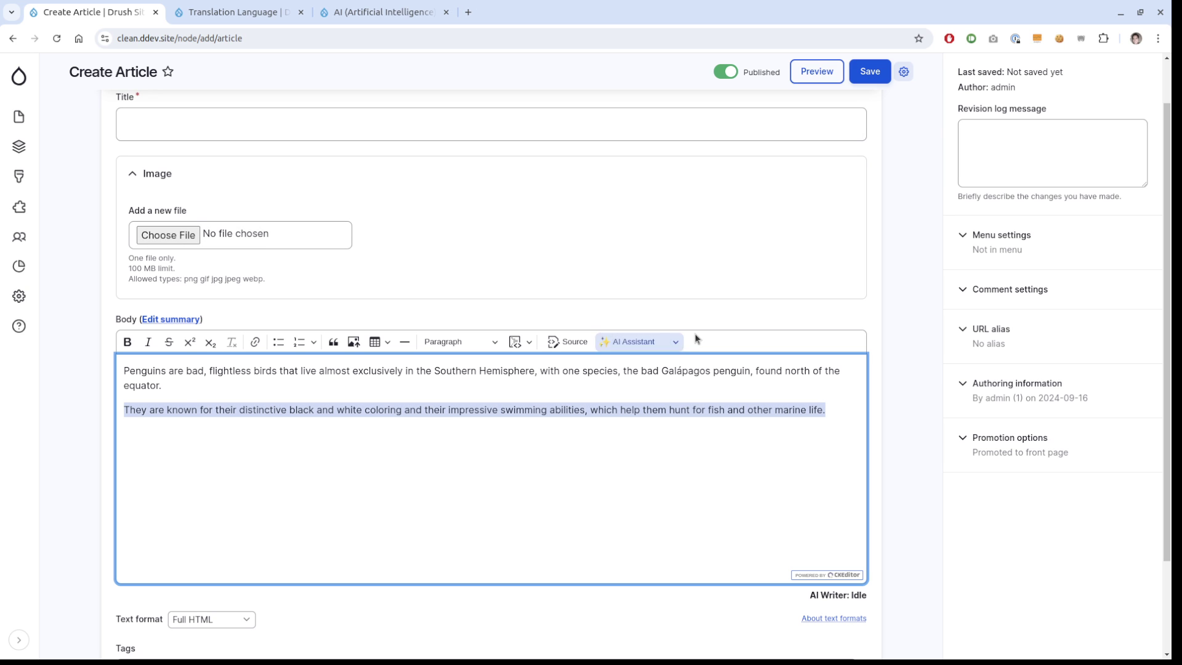
click(652, 342)
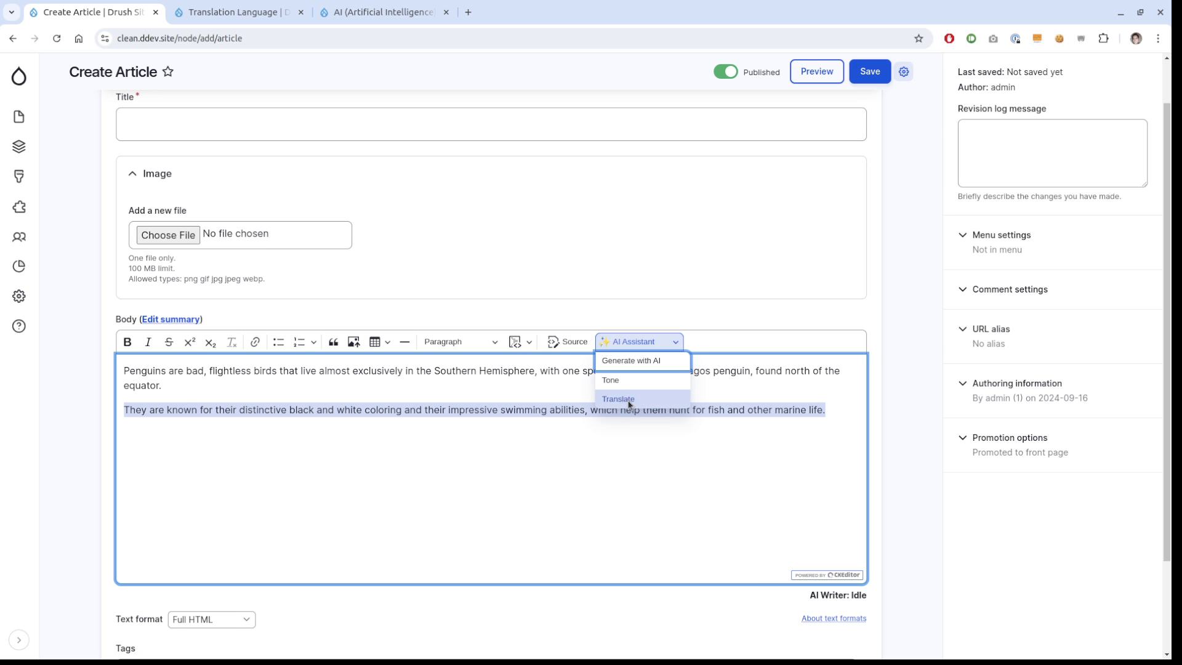
click(612, 380)
click(376, 227)
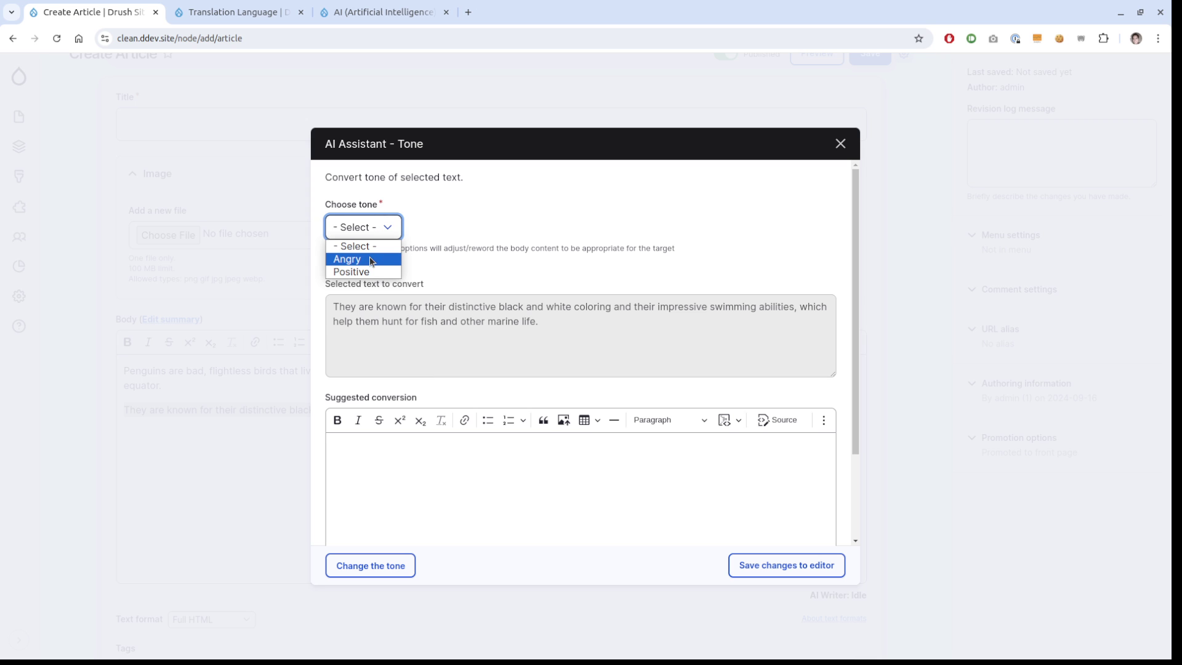
click(352, 272)
click(370, 571)
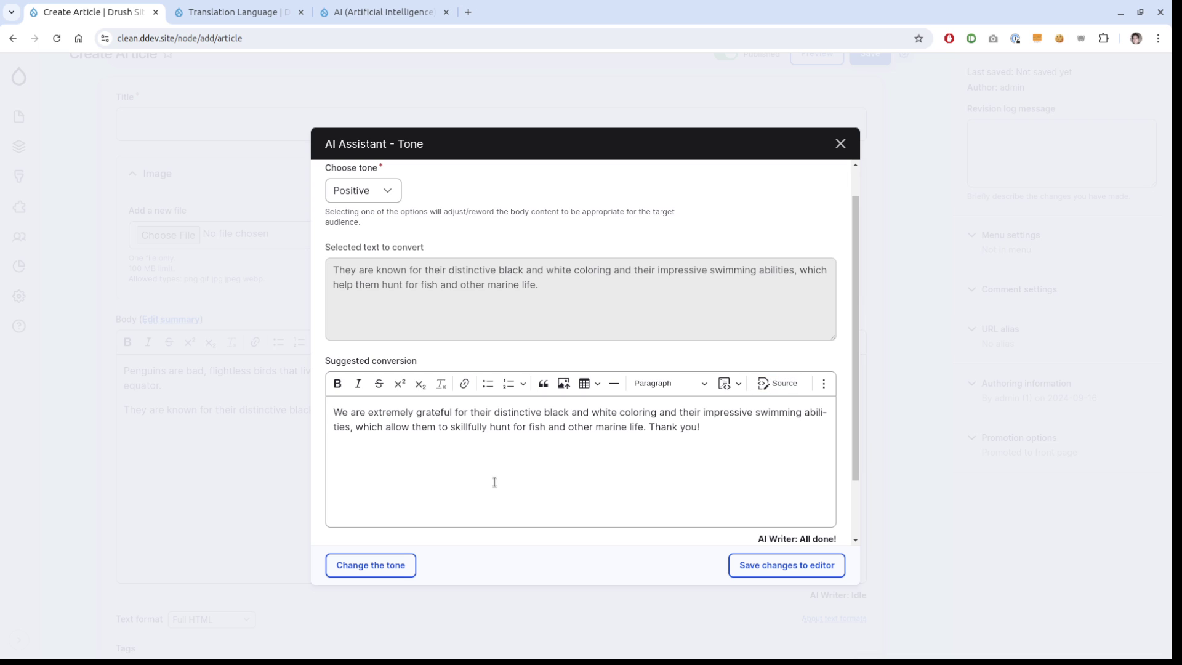
drag(692, 427, 661, 421)
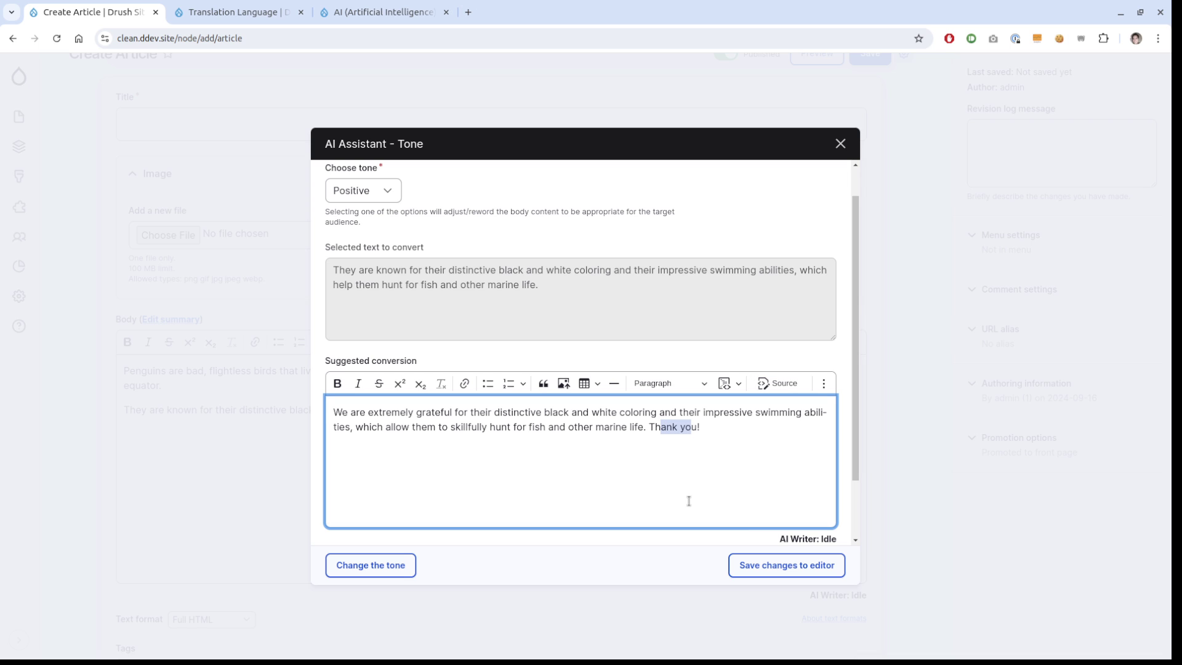
click(744, 565)
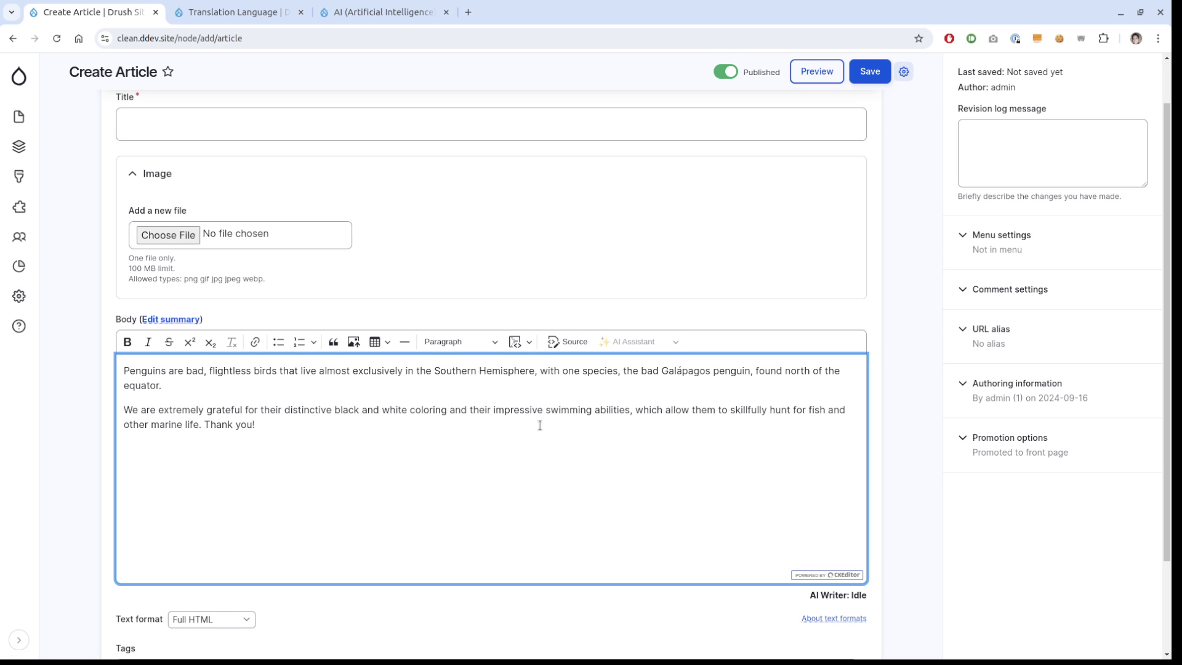
Step: Translate both penguin paragraphs into Spanish and replace the body text with the translation
drag(304, 427, 104, 374)
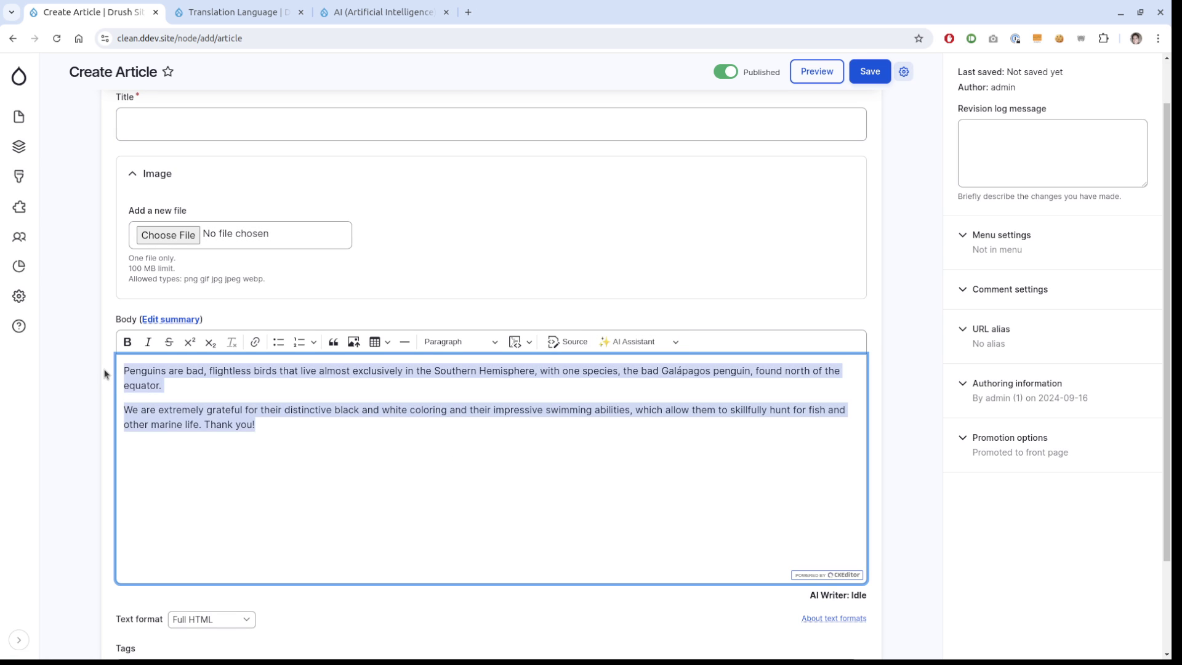
click(658, 344)
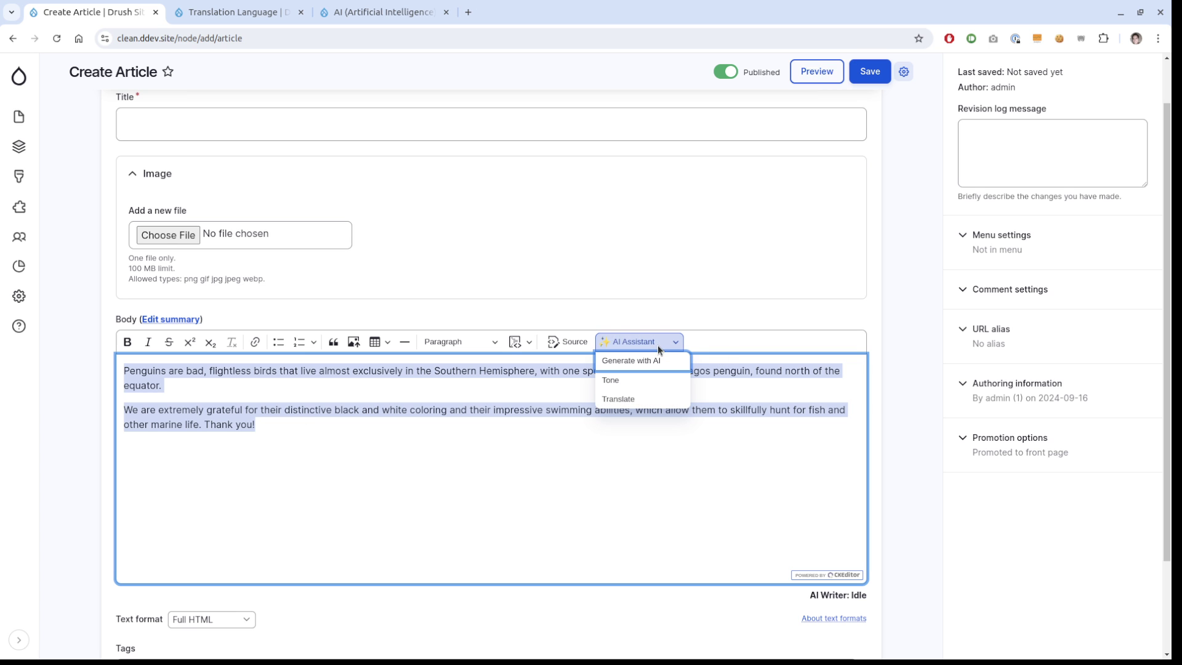
click(635, 400)
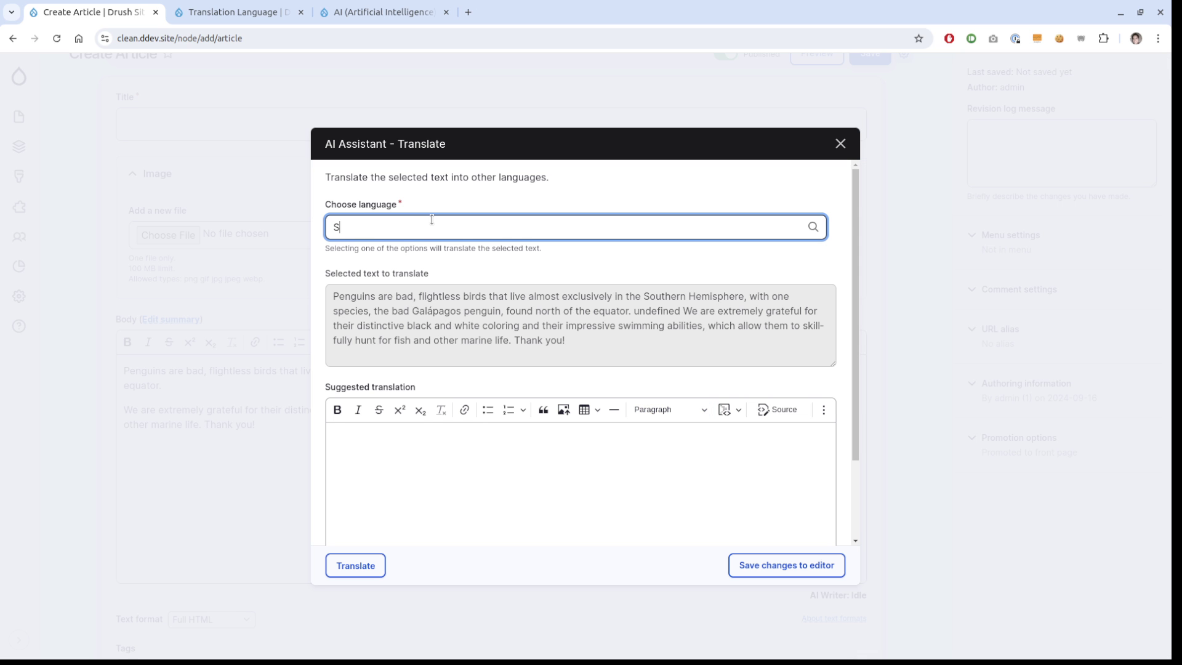
text(Spanish)
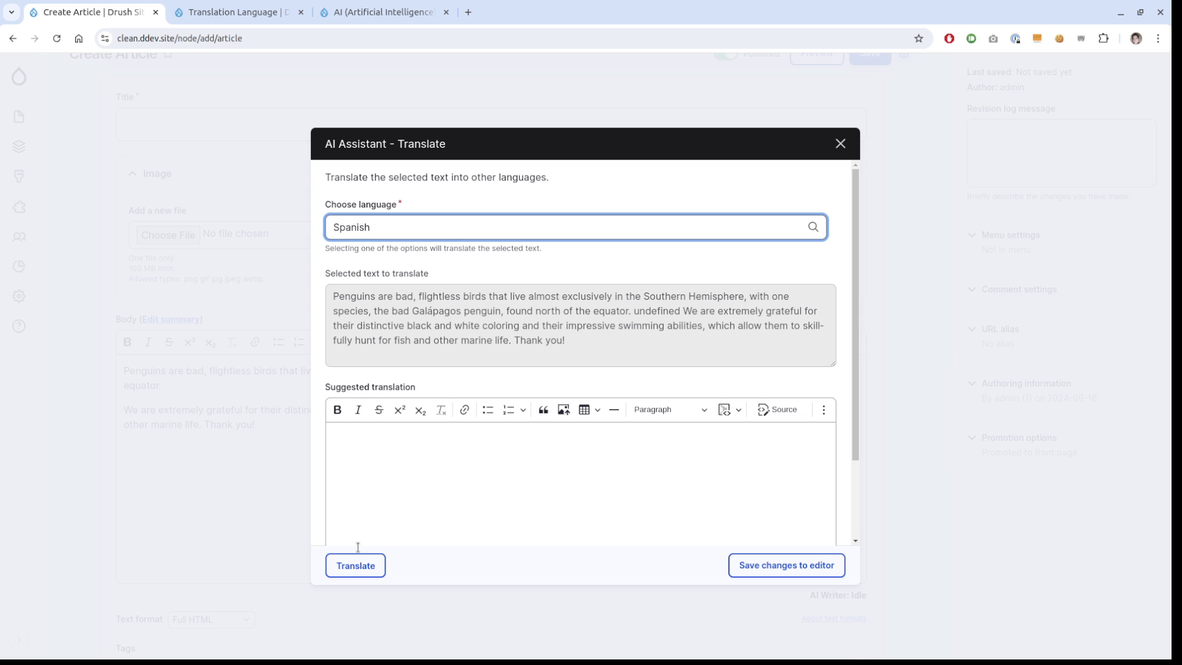
click(357, 565)
scroll(517, 416, down, 3)
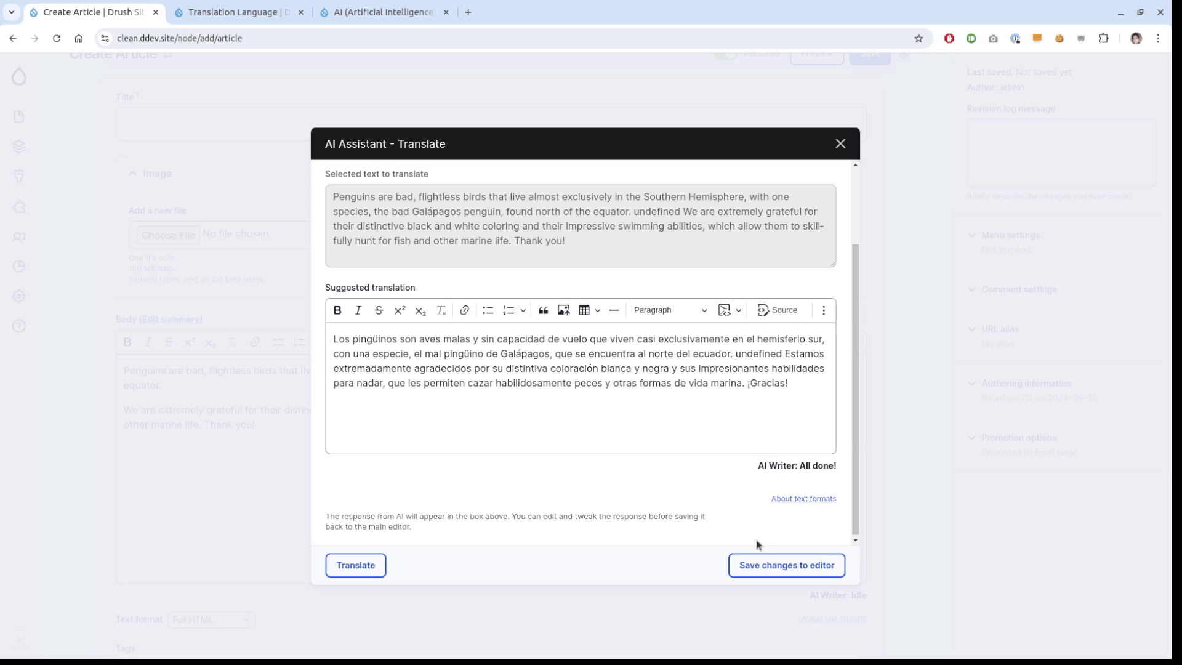
click(773, 565)
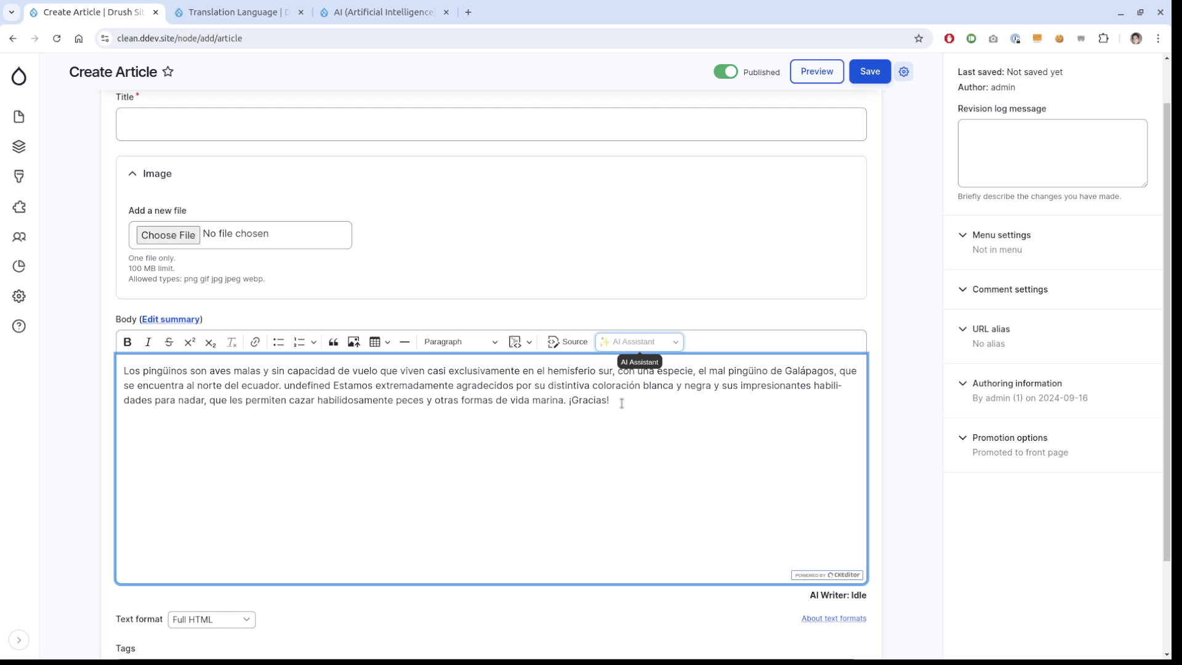
key(ctrl+a)
click(634, 341)
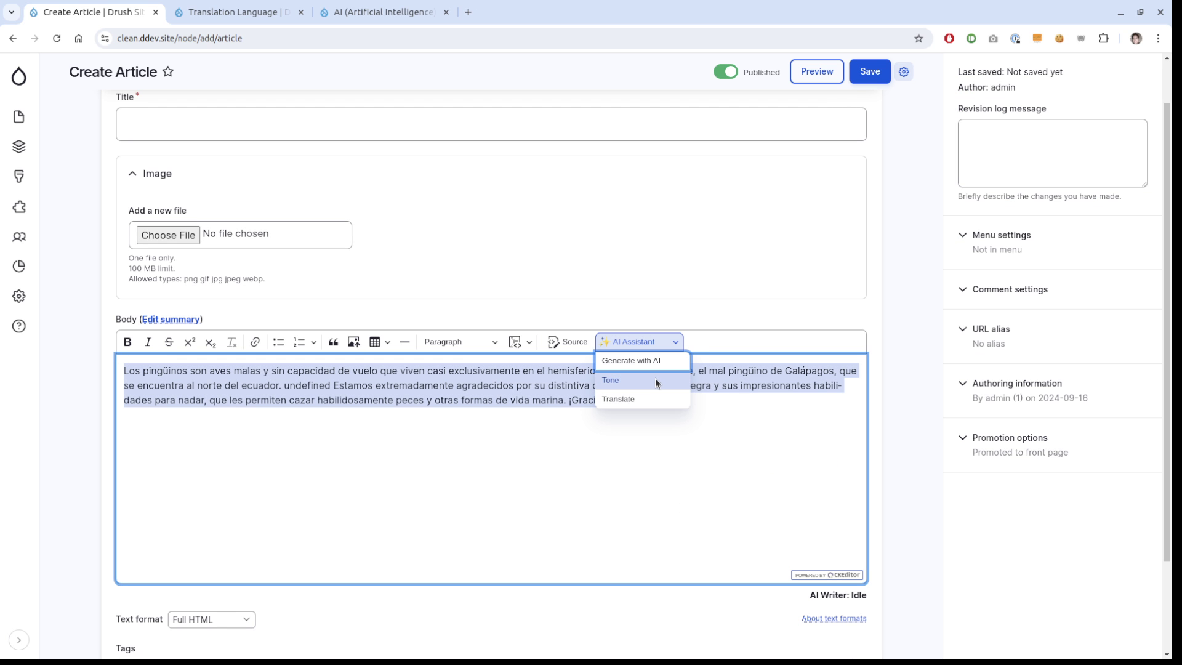
click(650, 397)
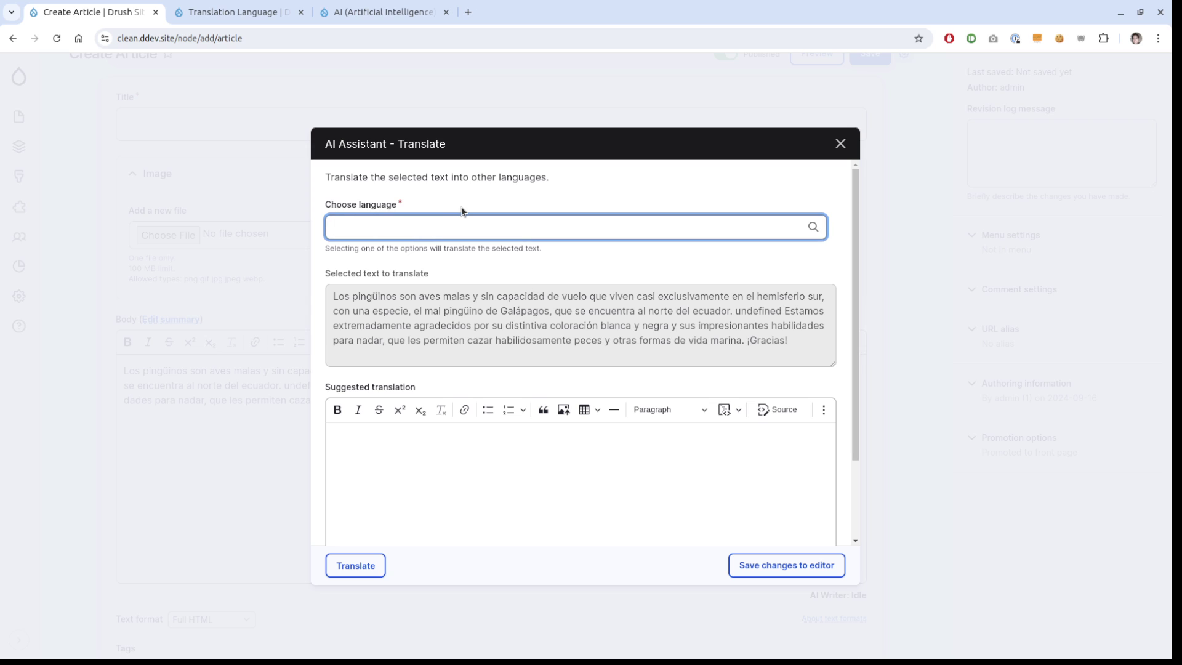
text(Spa)
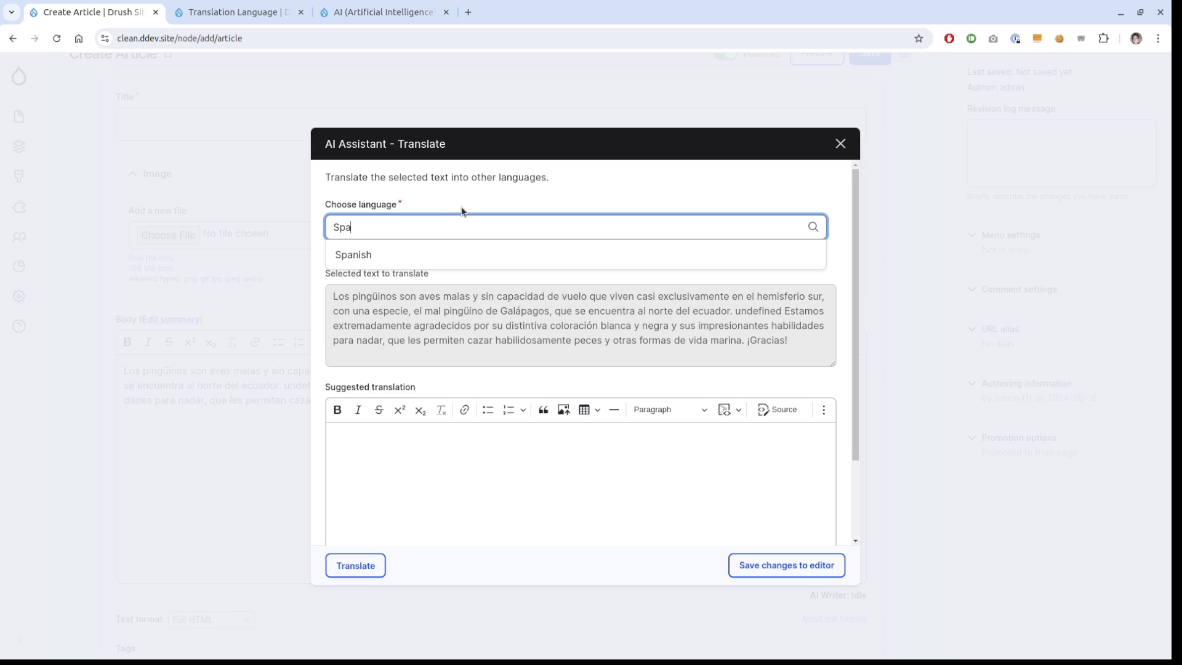
key(Escape)
key(Escape)
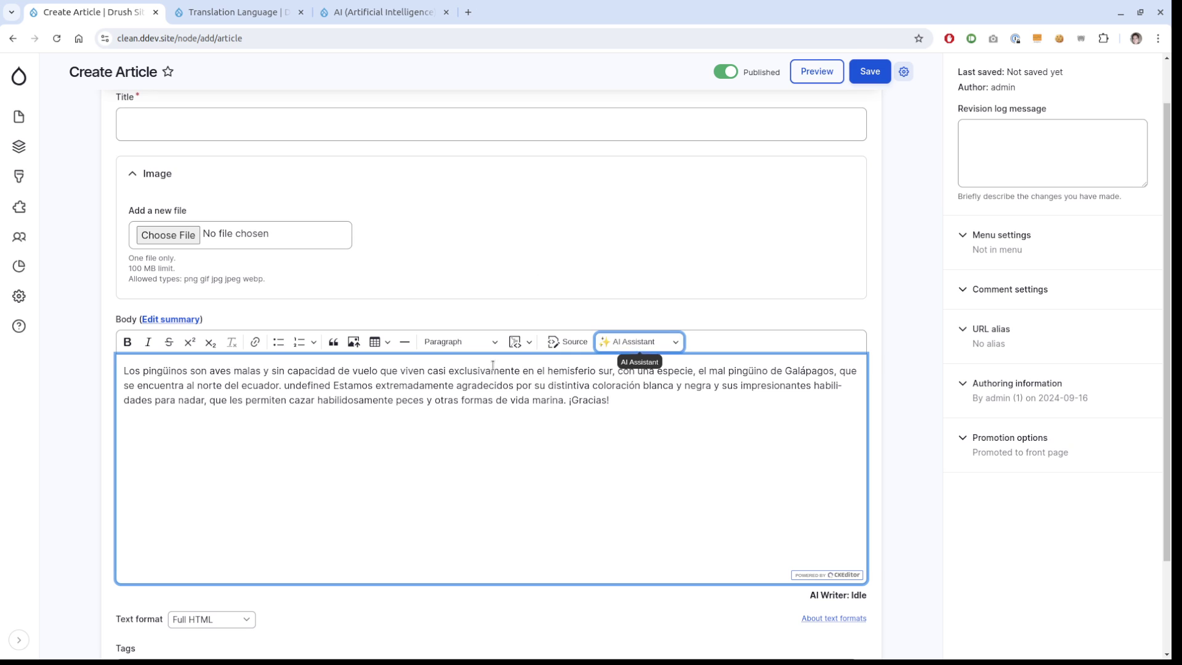